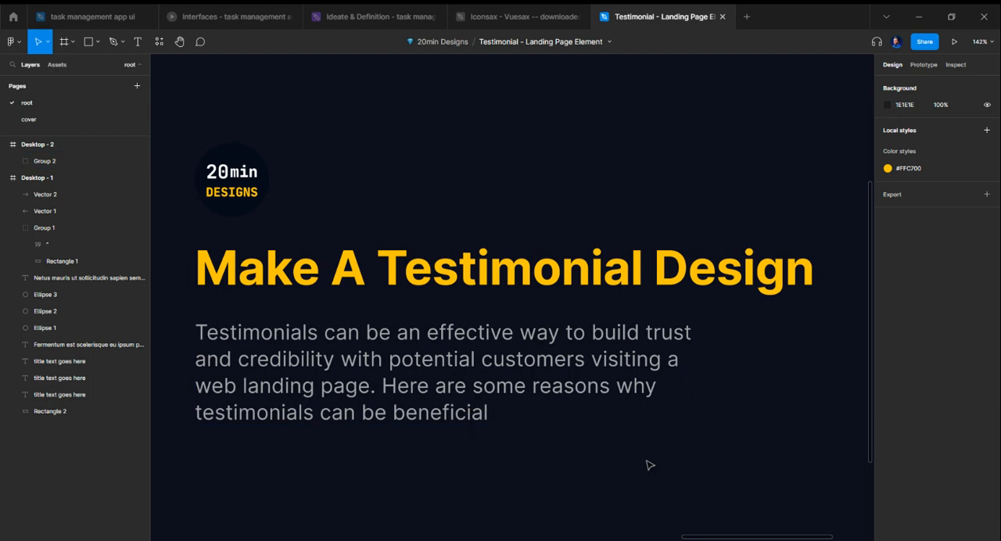
Step: Ungroup the logo, title and description group on the Desktop - 2 frame
left_click(573, 360)
key("ctrl+shift+g")
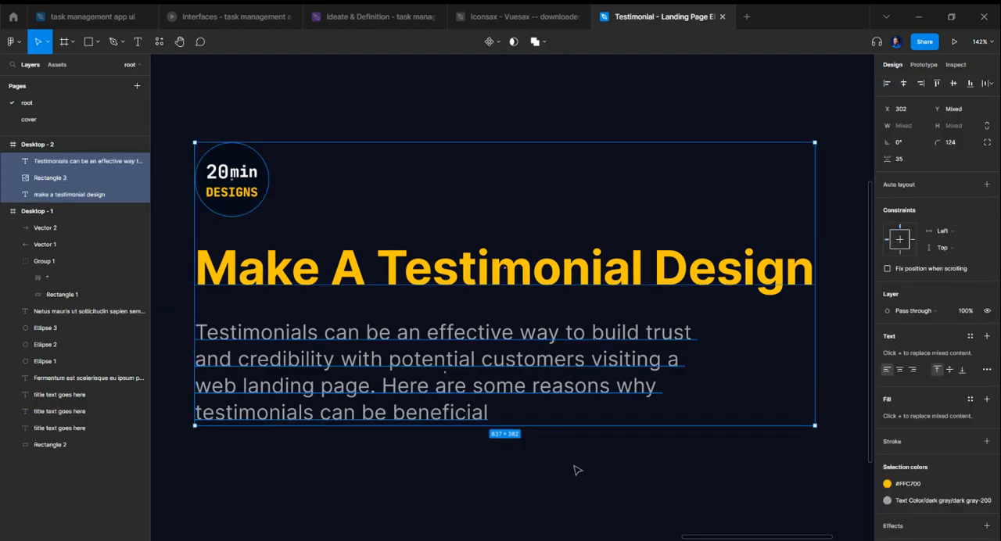
left_click(485, 482)
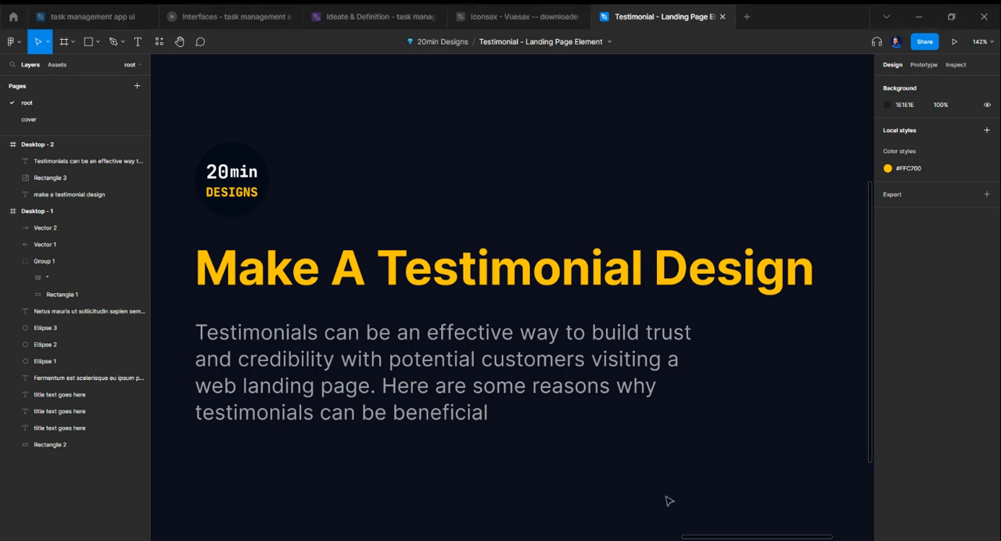
Step: Add a new 1440 × 1024 Desktop preset frame on an empty part of the canvas
left_click_drag(708, 539, 939, 539)
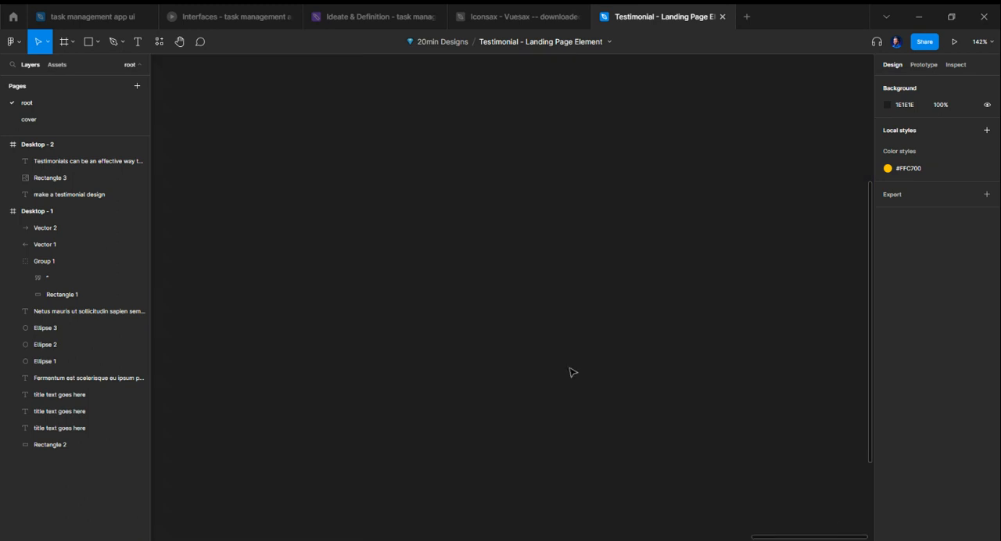
key("f")
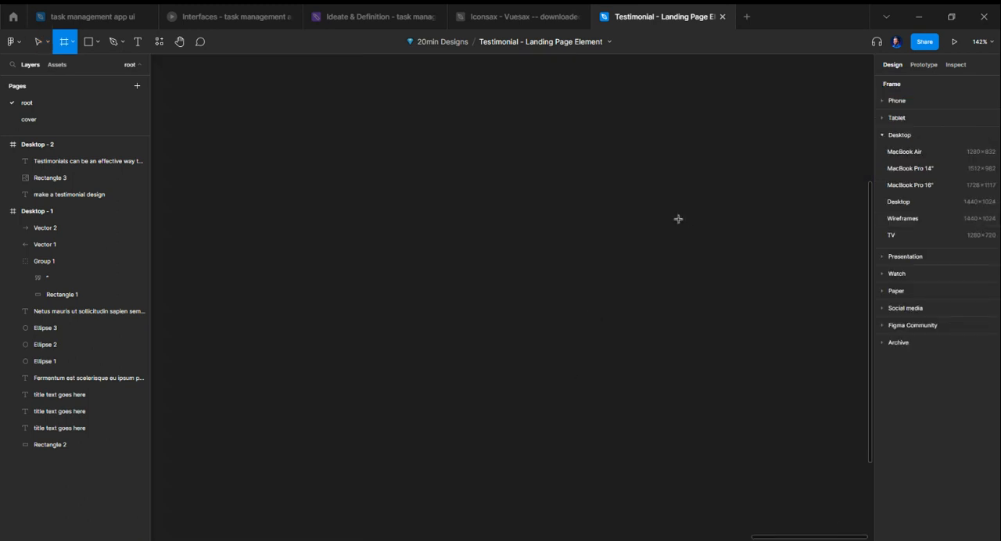
key("ctrl+alt+plus")
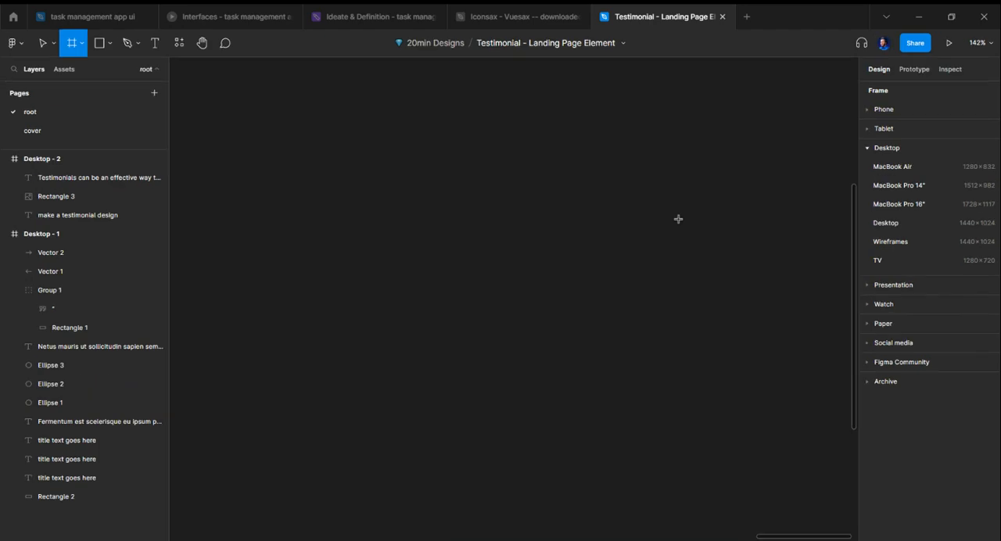
key("ctrl+alt+plus")
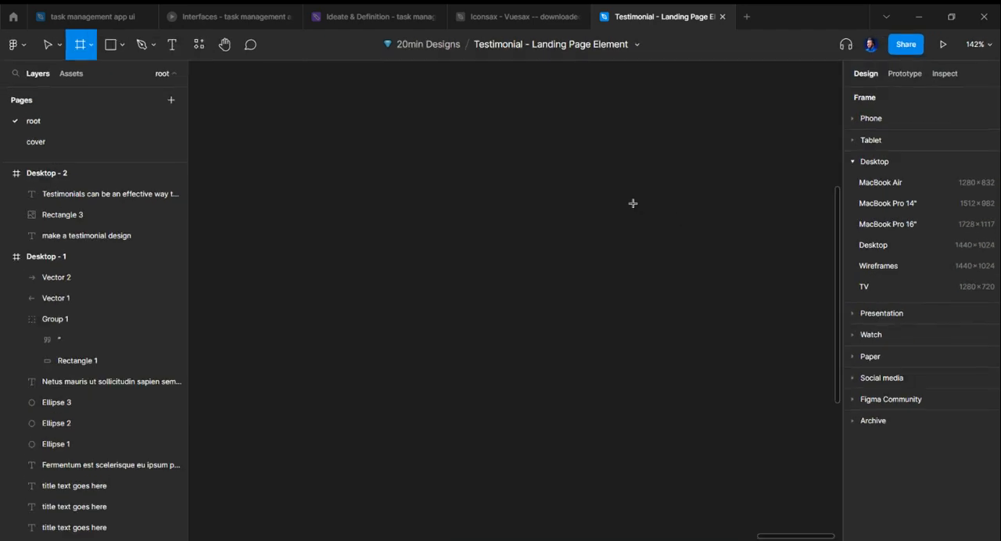
left_click(939, 246)
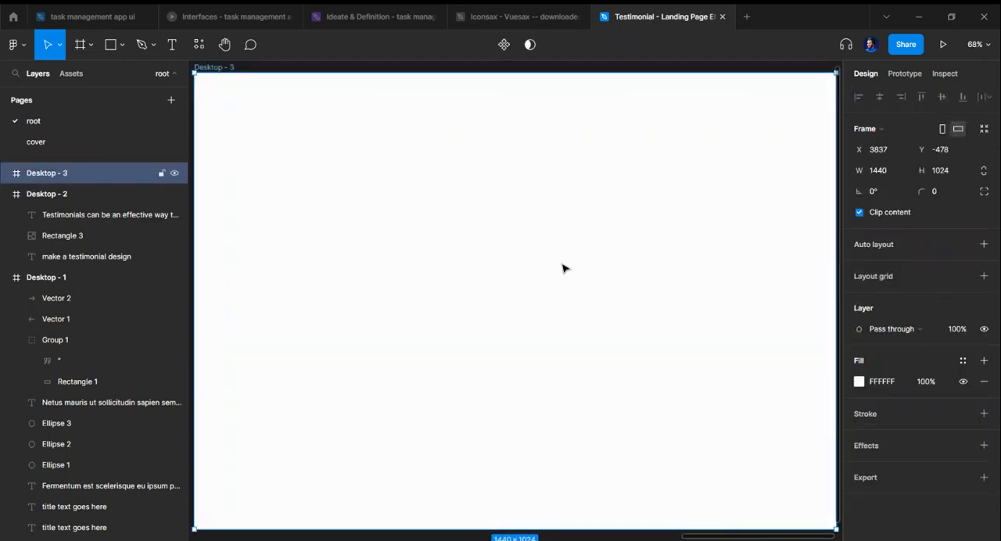
key("shift+2")
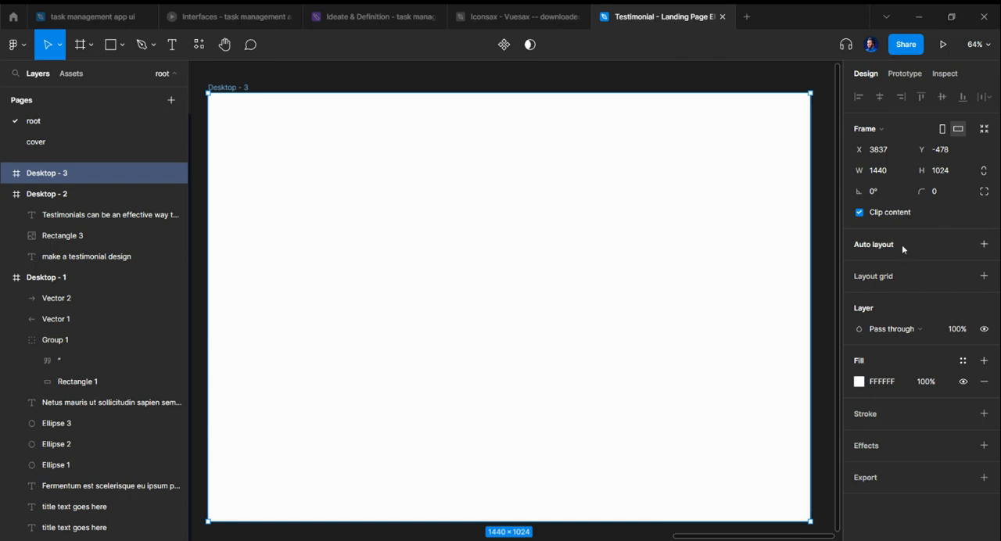
Step: Change the new desktop frame's fill to the pale blue-grey F0F2F8
left_click(860, 382)
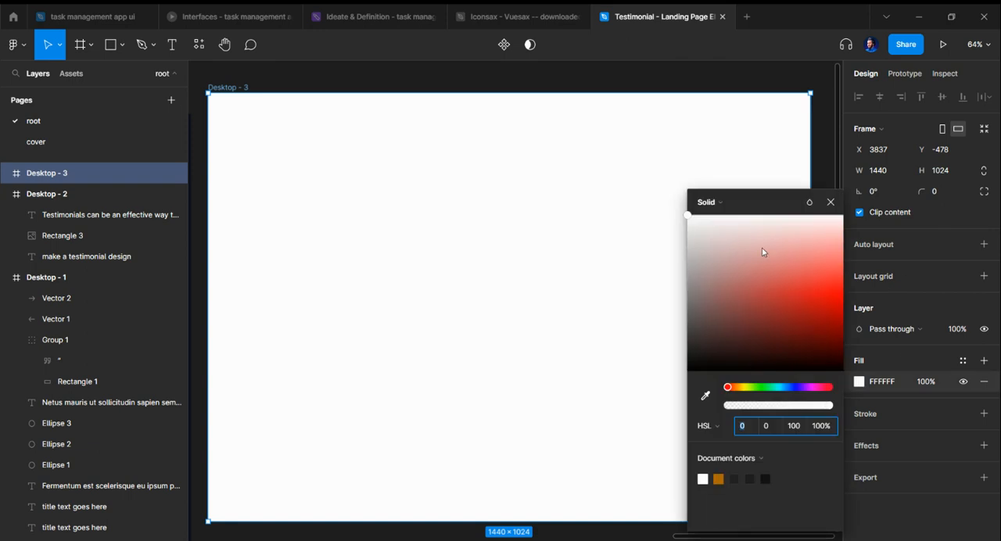
left_click_drag(722, 244, 698, 213)
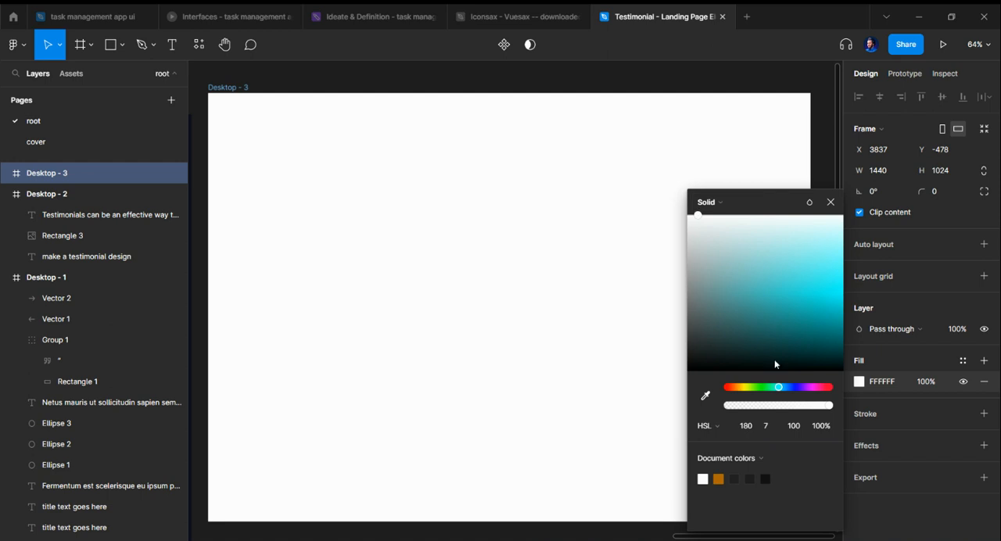
left_click(791, 387)
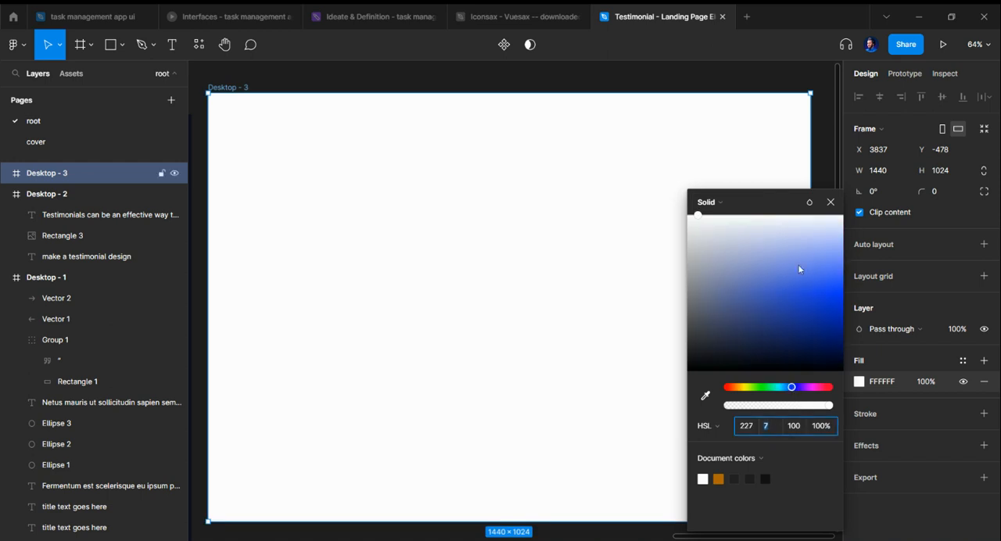
left_click(813, 244)
left_click_drag(814, 244, 747, 227)
left_click(831, 203)
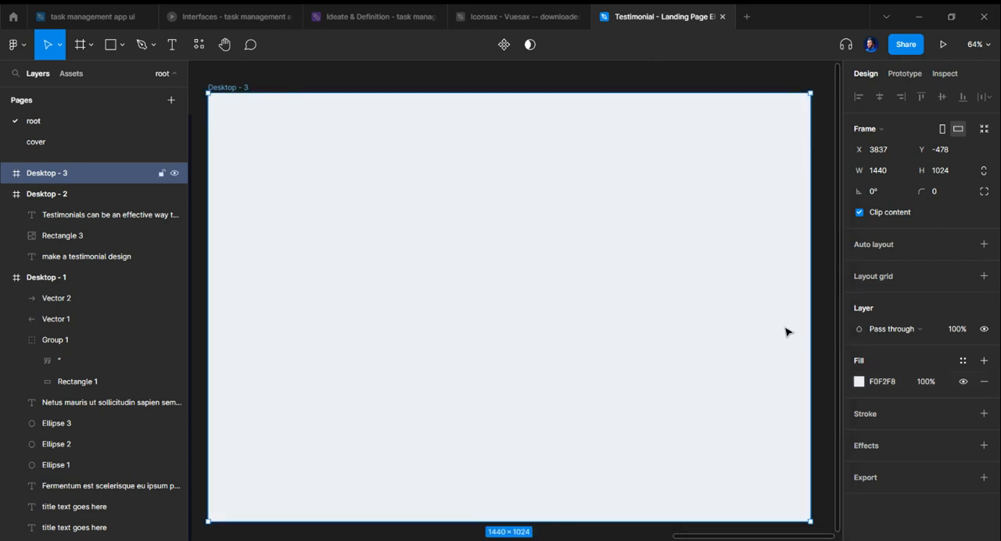
left_click(827, 407)
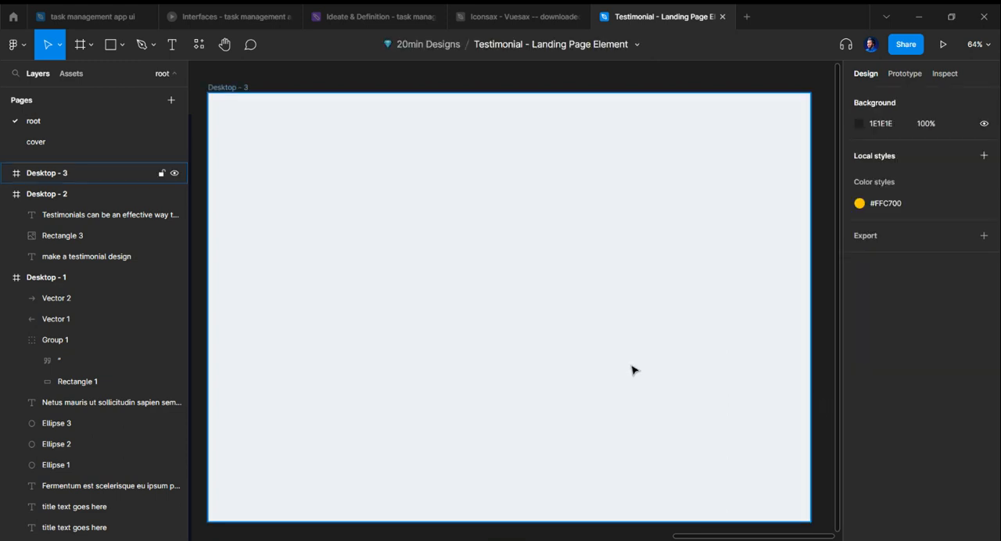
Step: Apply the Universal default web layout grid style to the desktop frame and detach it into separate row and column grids
left_click(585, 311)
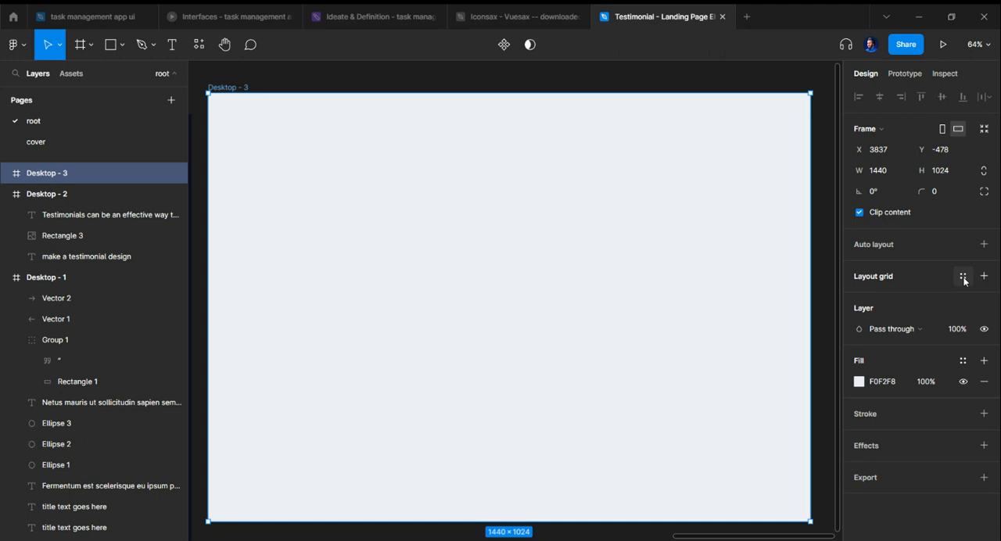
left_click(962, 277)
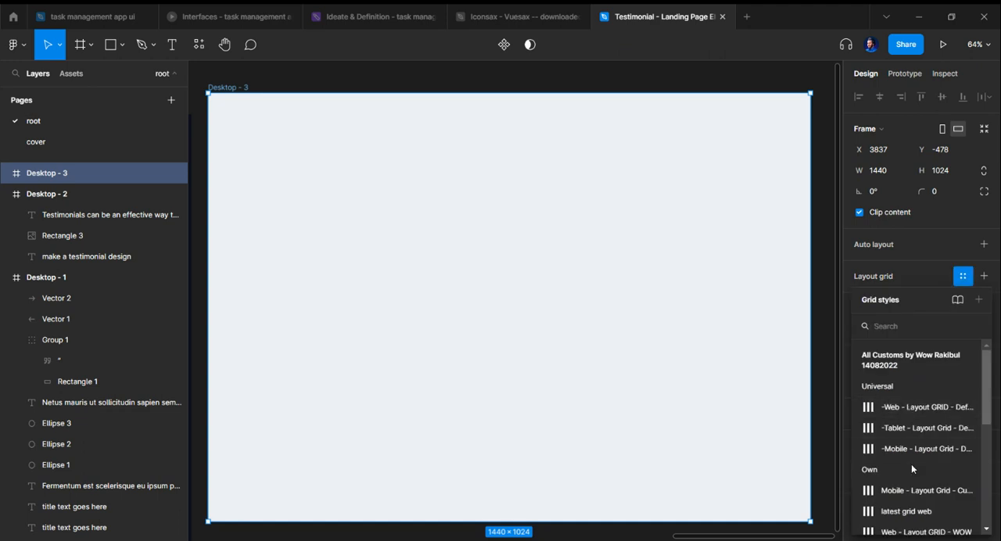
left_click(905, 409)
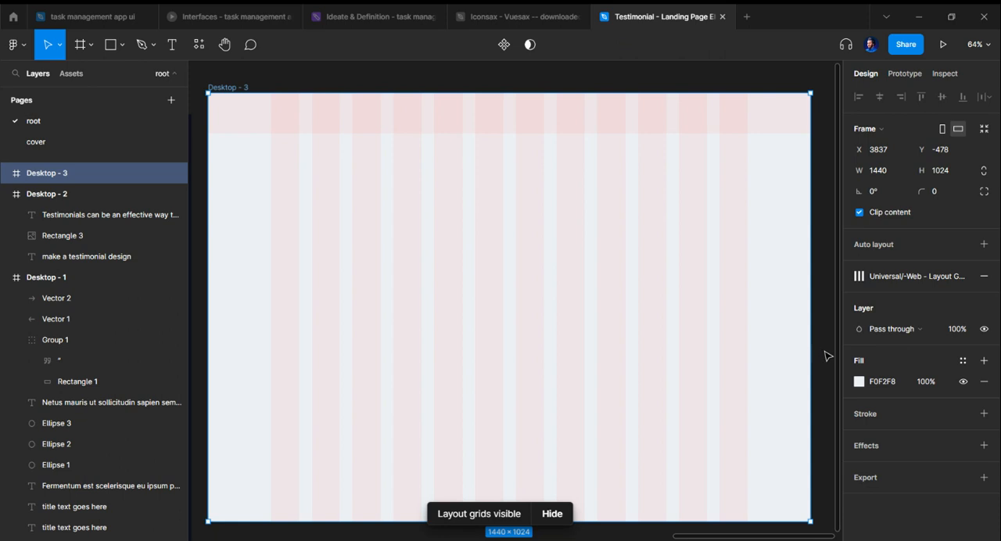
left_click(963, 278)
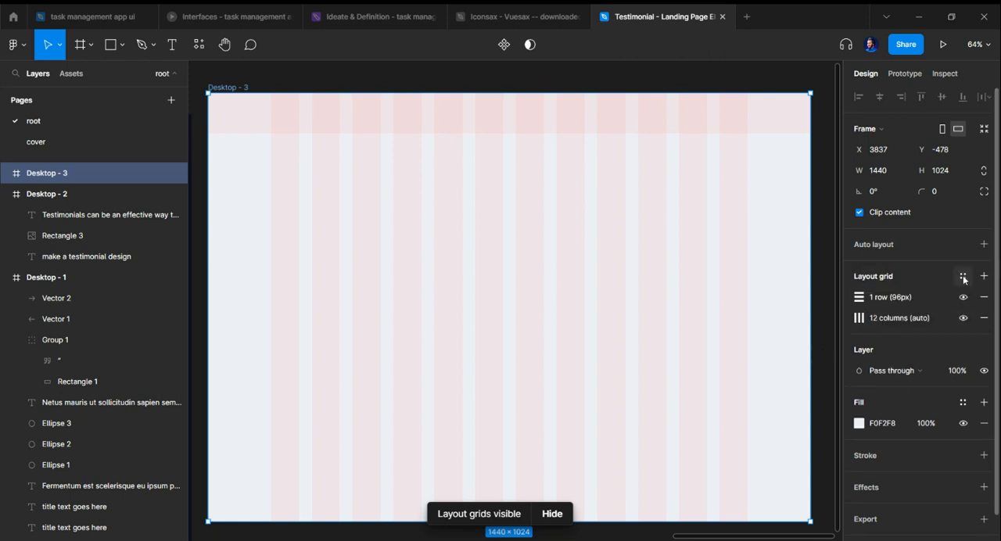
left_click(864, 298)
left_click(864, 298)
left_click(817, 325)
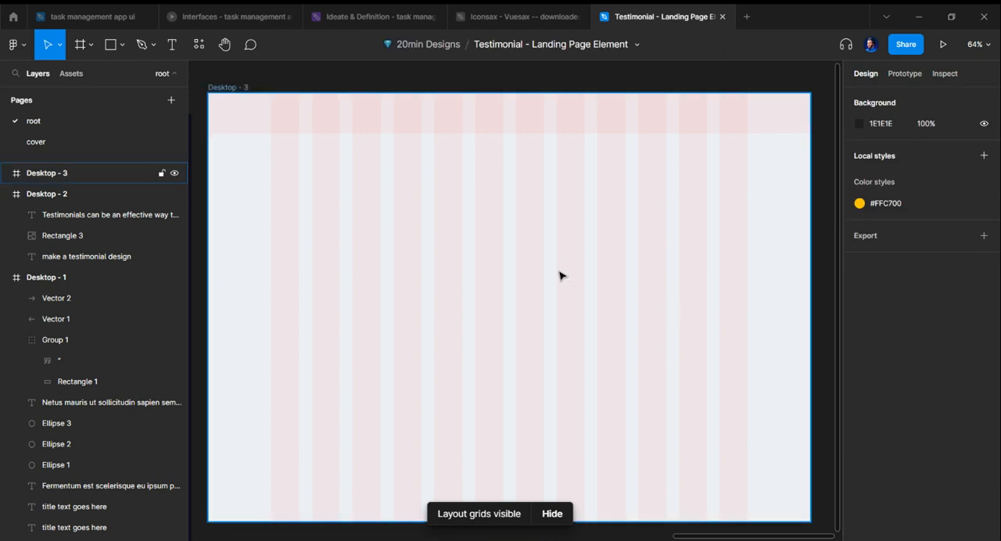
Step: Draw a frame about 1140 × 499 across the 12 grid columns and give it a white FFFFFF fill with the grids hidden
key("ctrl+shift+4")
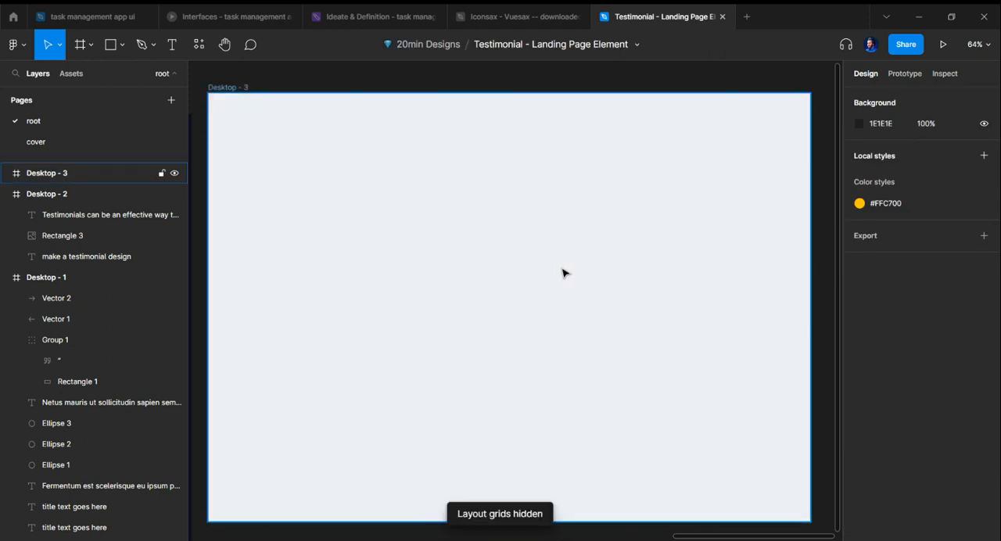
key("ctrl+shift+4")
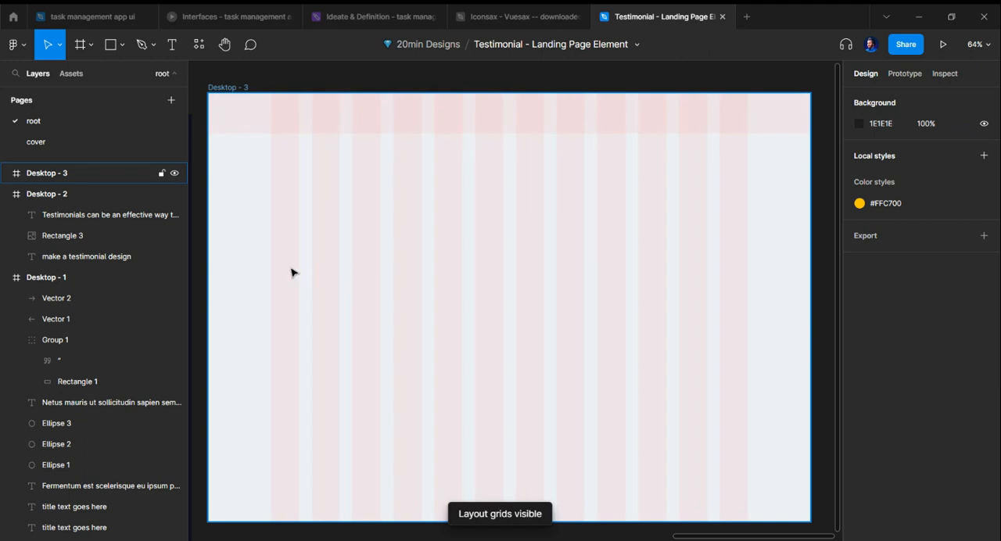
key("f")
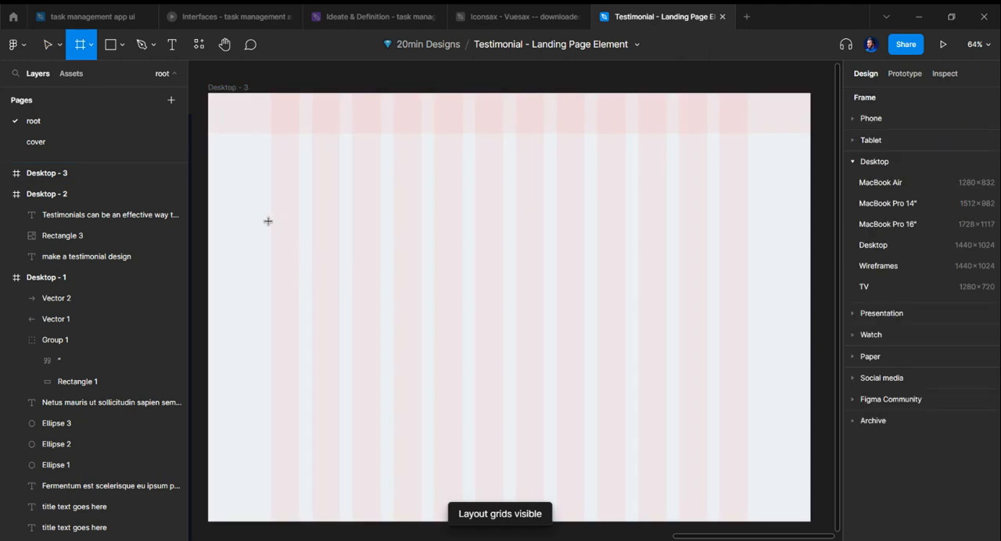
left_click_drag(271, 219, 747, 429)
key("ctrl+shift+4")
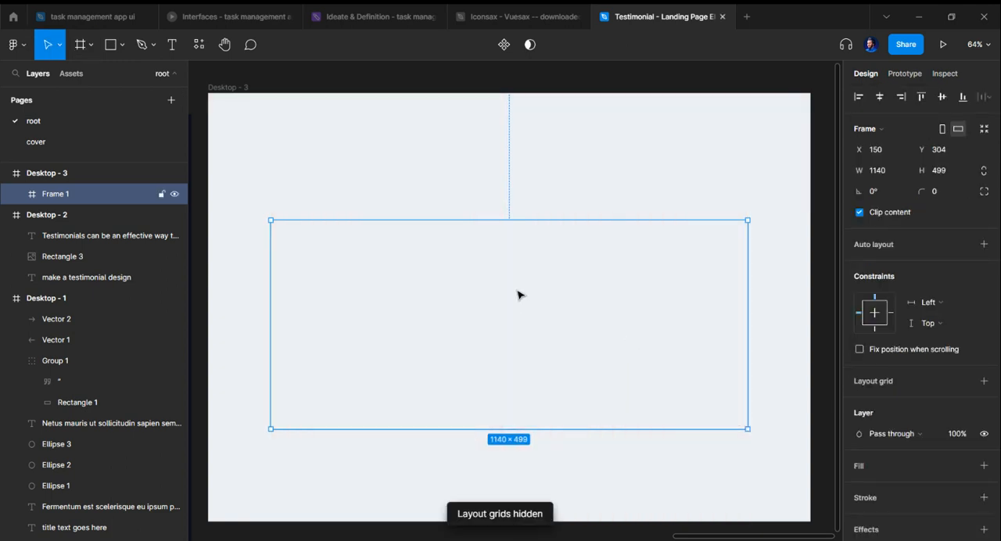
left_click(891, 466)
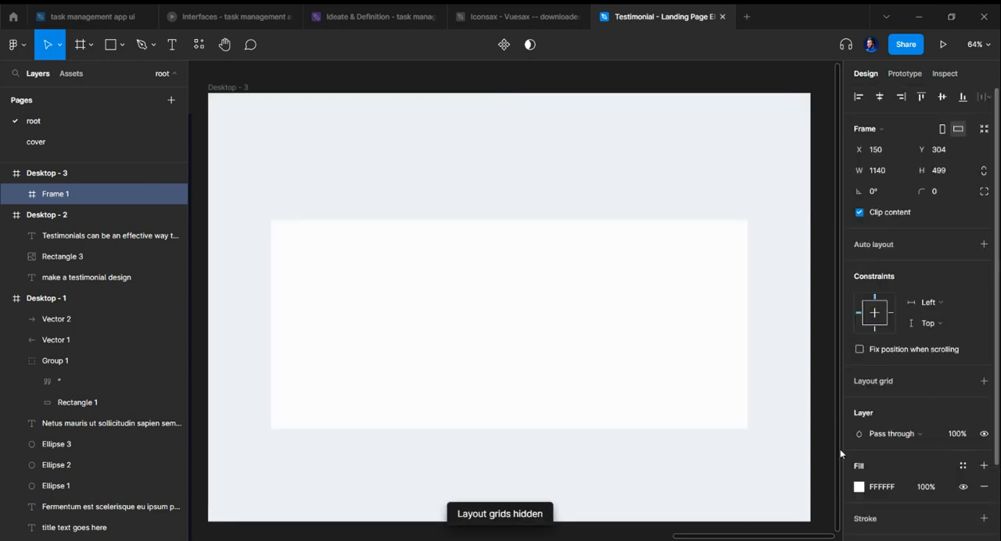
Step: Move the white frame up and extend its upper and lower edges to about 1140 × 594 at Y 212, keeping it aligned to the grid columns
scroll(648, 353, "down", 1)
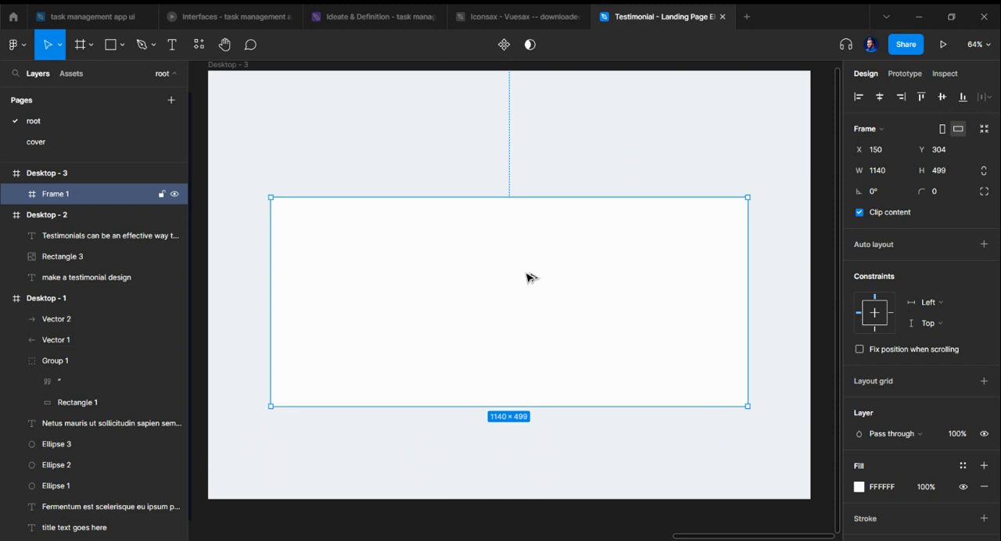
left_click_drag(527, 282, 528, 264)
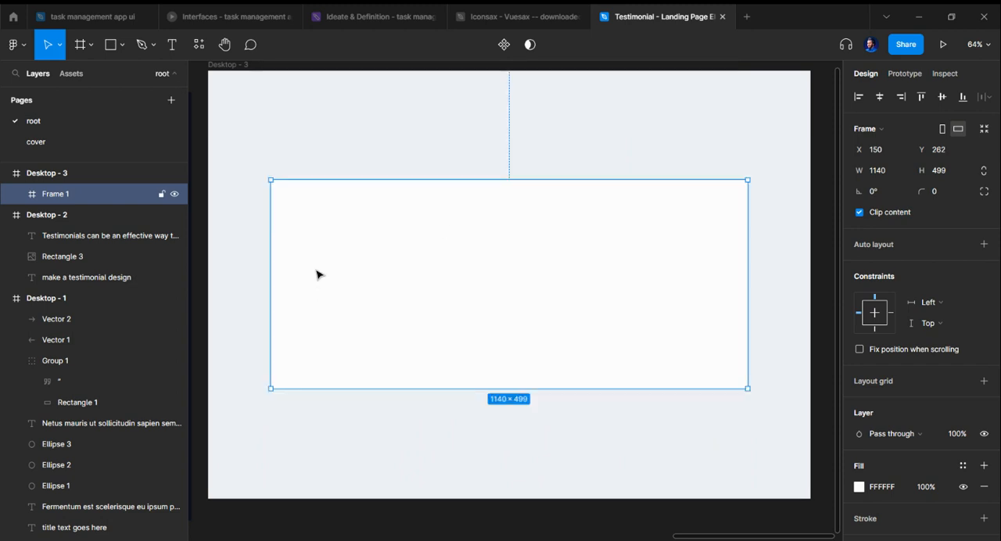
key("ctrl+shift+4")
mouse_move(272, 258)
left_mouse_down()
mouse_move(279, 262)
mouse_move(270, 257)
left_mouse_up()
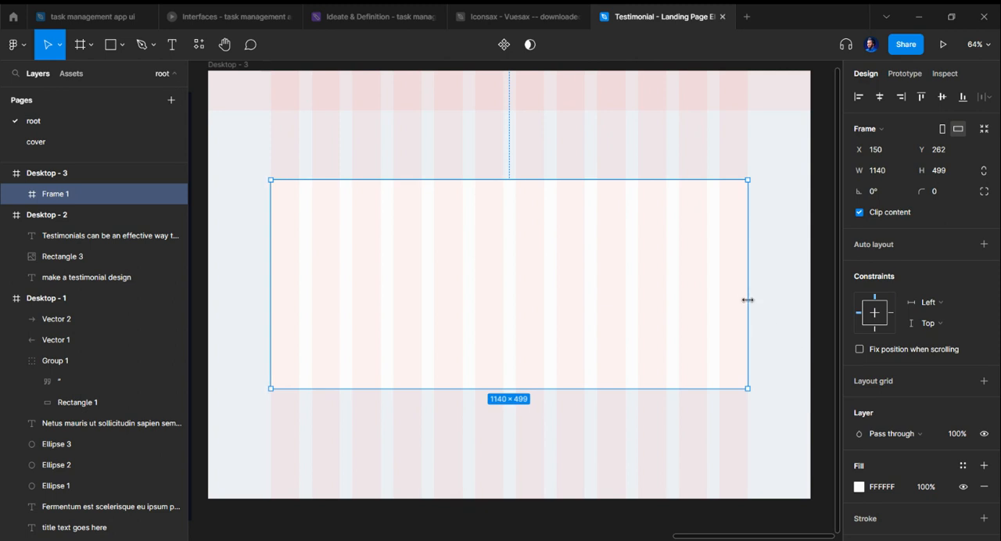
left_click_drag(750, 313, 749, 297)
left_click_drag(637, 179, 639, 157)
left_click_drag(638, 388, 637, 407)
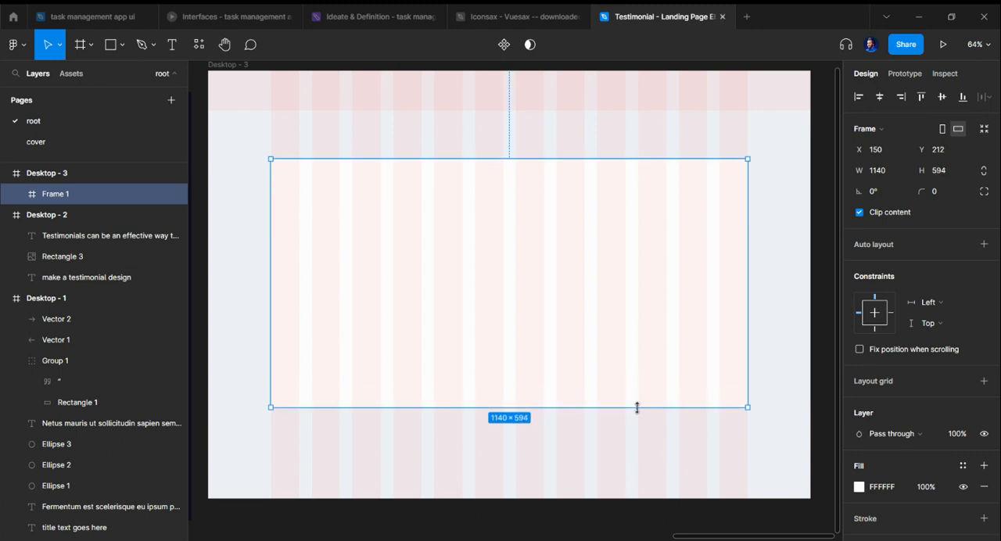
key("ctrl+shift+4")
left_click(631, 457)
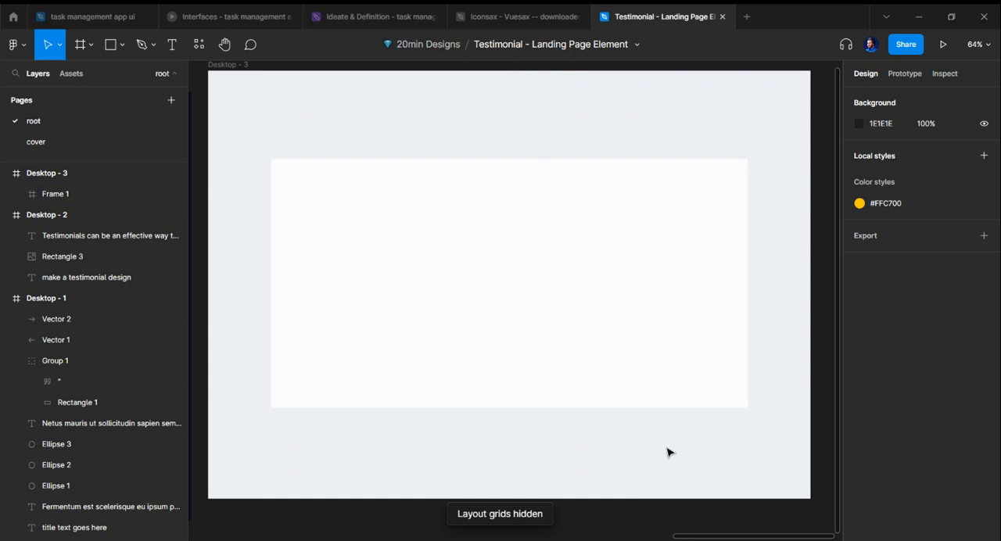
Step: Draw a text box about 511 × 233 in the upper-left area of the white frame and enter "Simple"
left_click(637, 269)
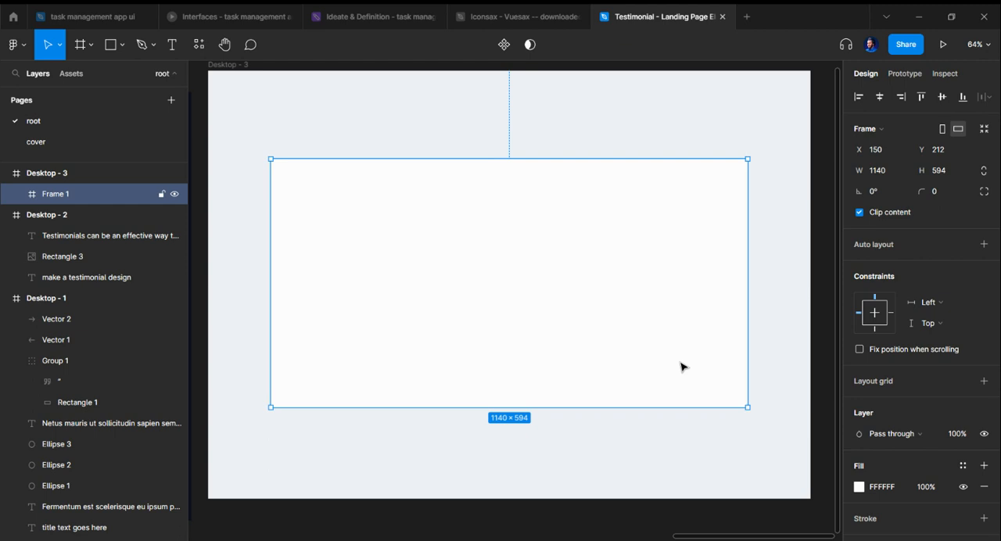
scroll(671, 352, "up", 2)
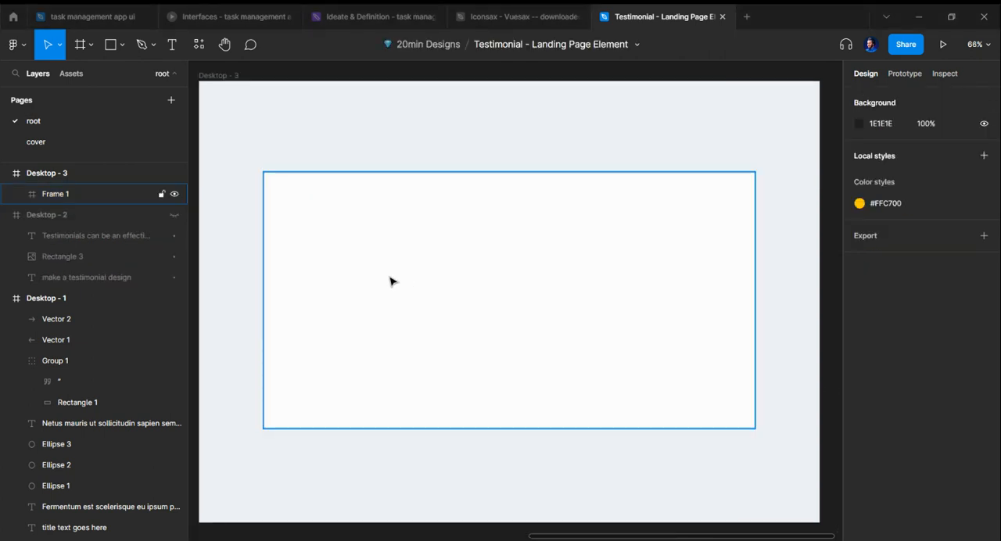
left_click(417, 284)
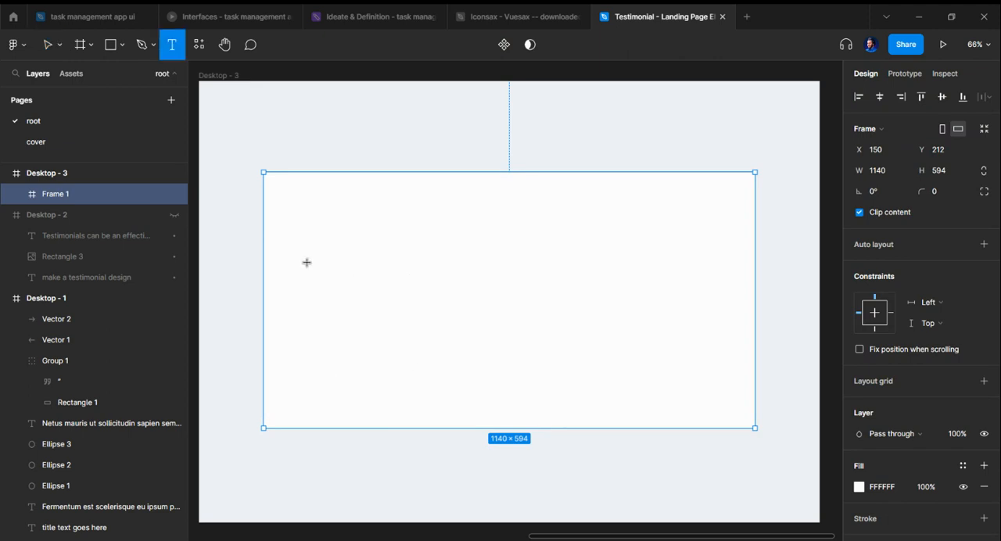
left_click_drag(298, 211, 518, 311)
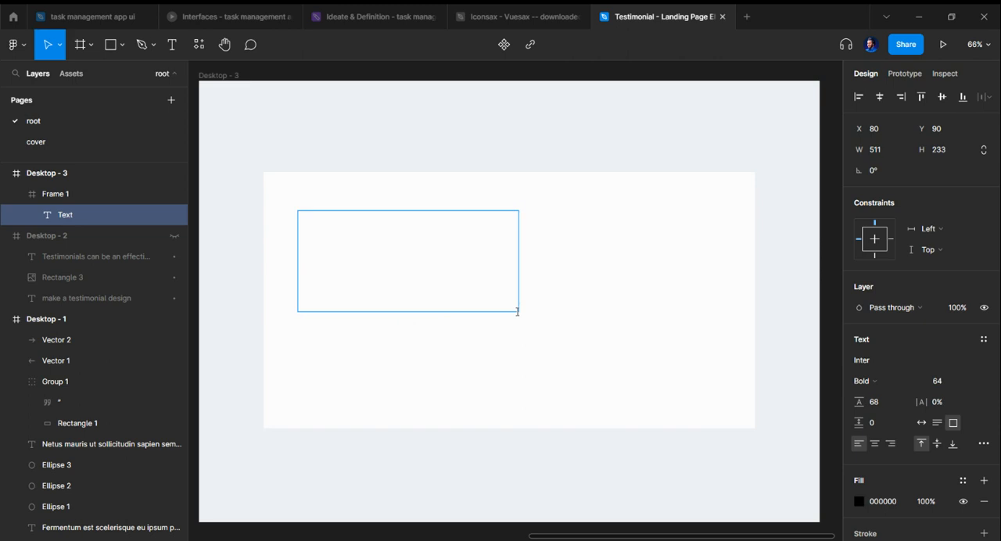
type("Simple")
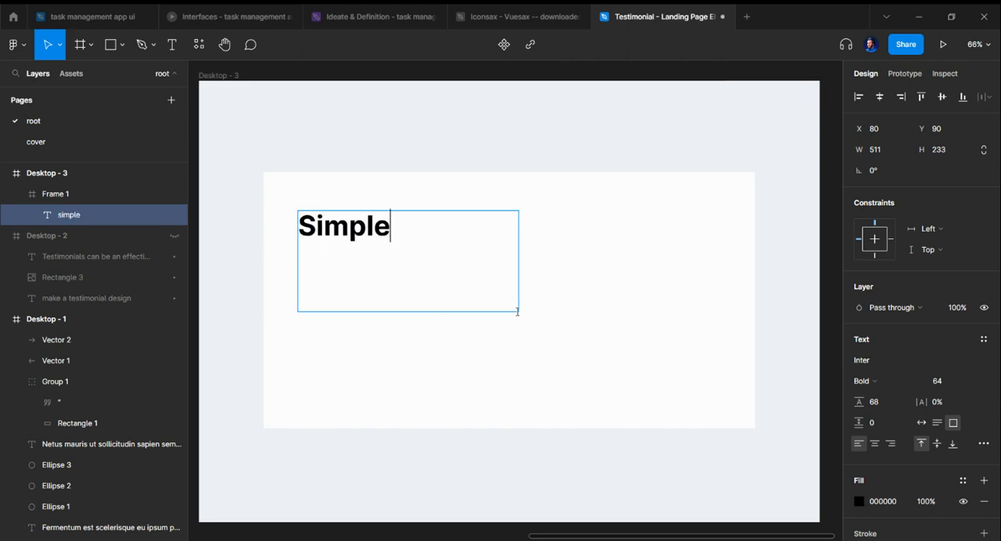
key("Escape")
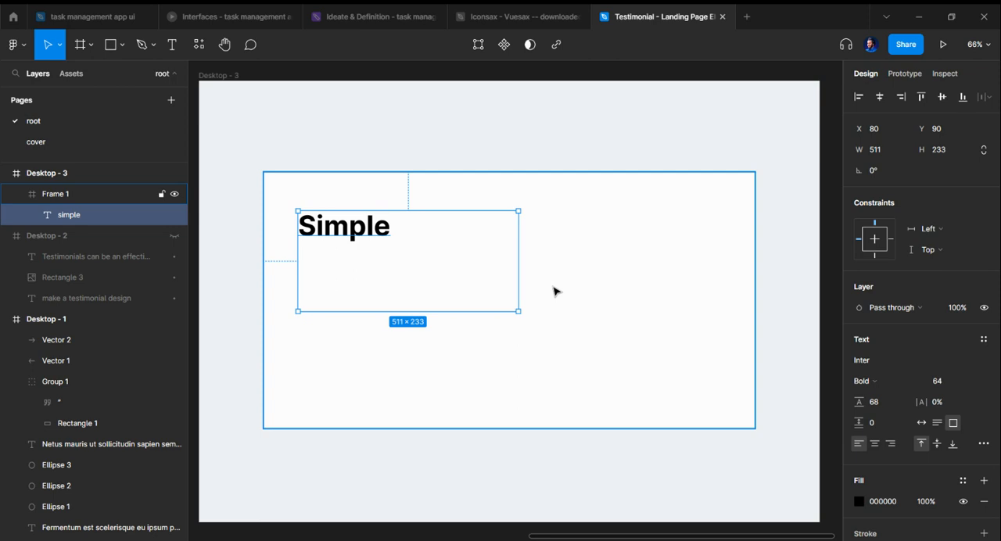
Step: Set the "Simple" text to font size 24 and Medium weight
left_click(970, 381)
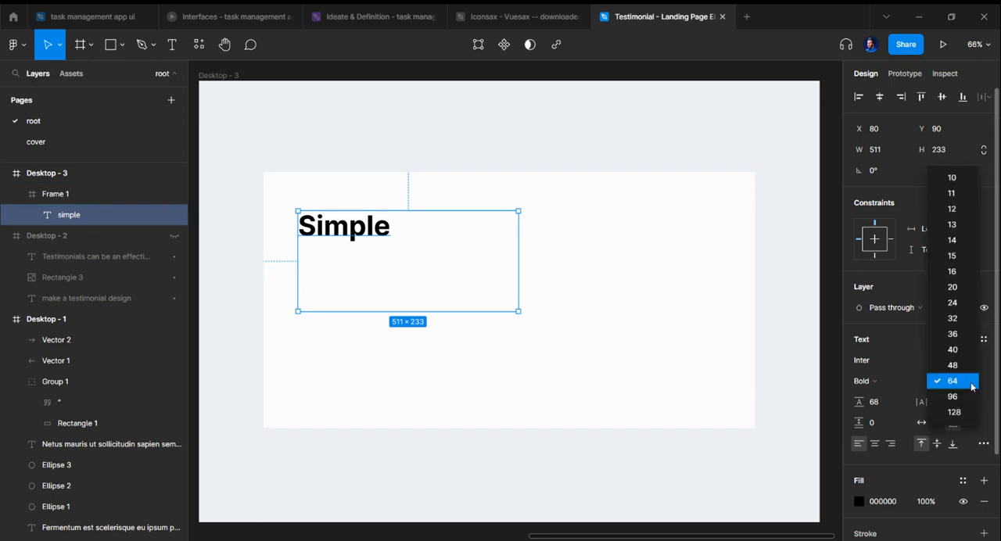
left_click(970, 303)
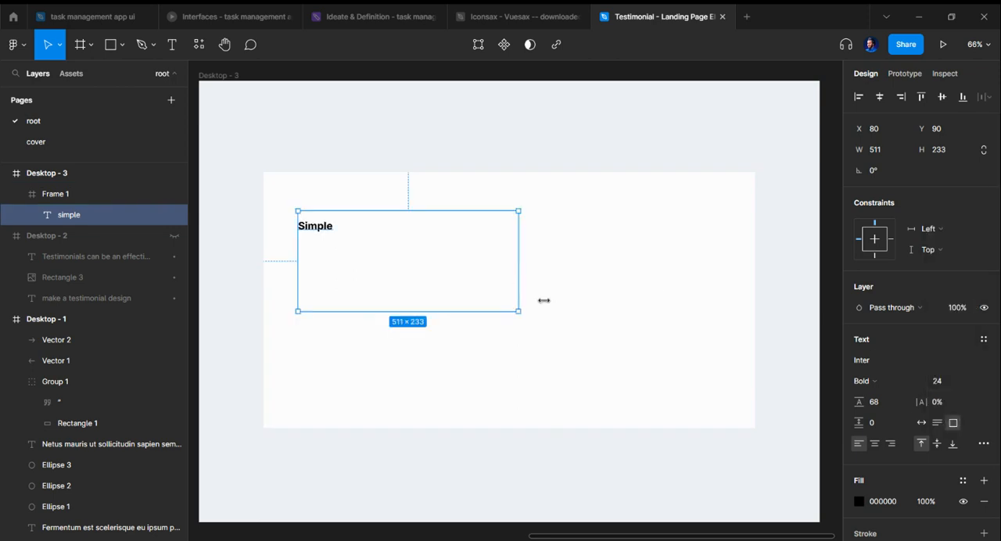
left_click(913, 361)
left_click(881, 383)
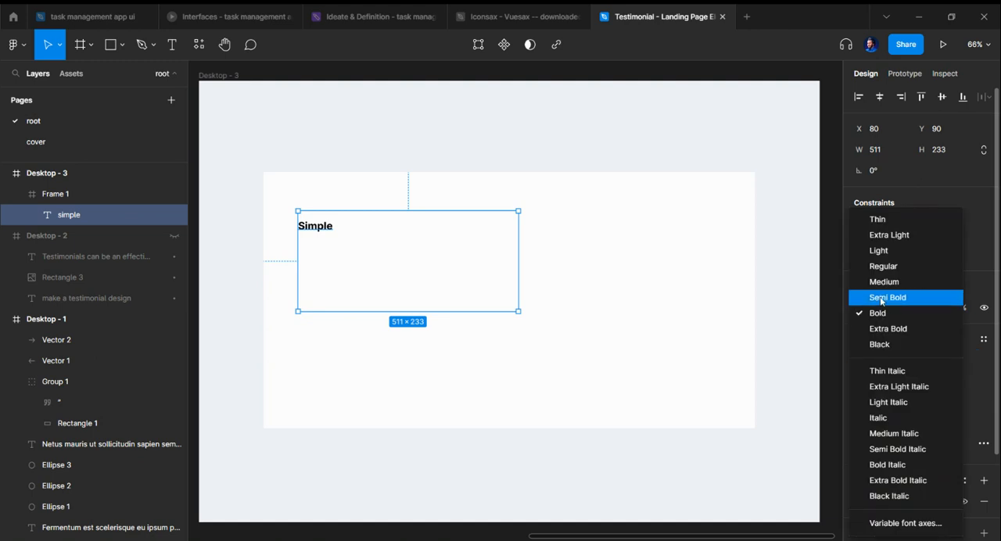
left_click(885, 282)
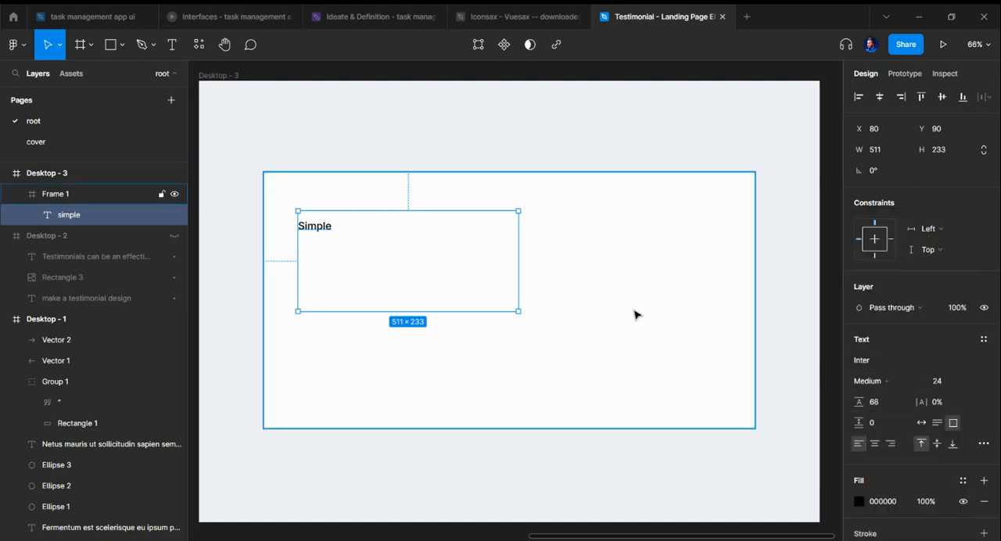
Step: Run the Lorem Ipsum plugin on the text box and auto-generate placeholder text that fits it
key("ctrl+slash")
type("lorem")
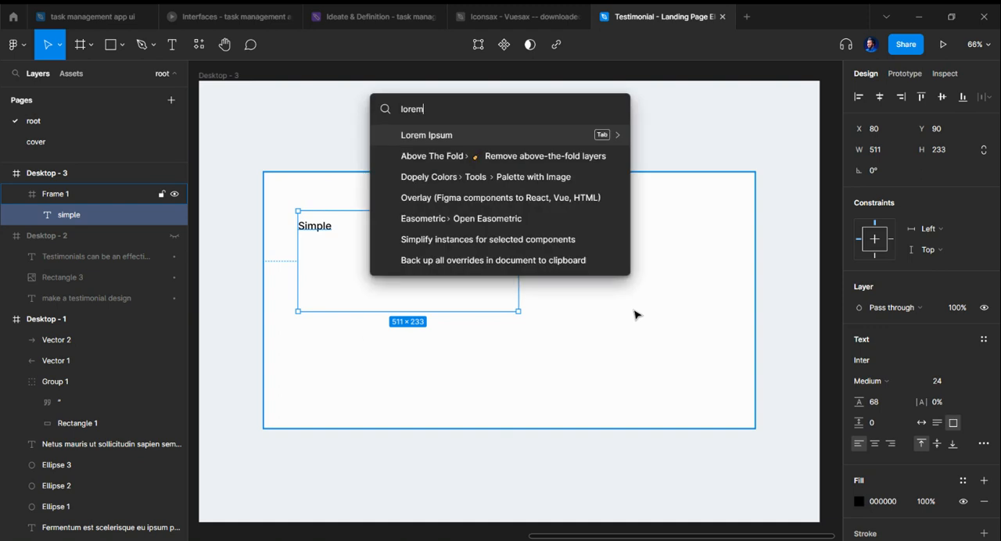
key("Escape")
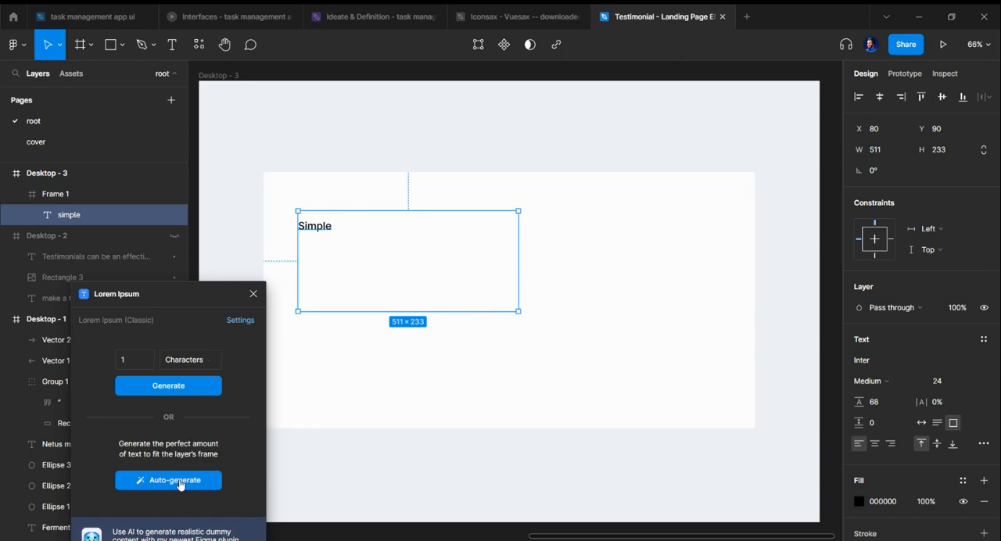
left_click(183, 488)
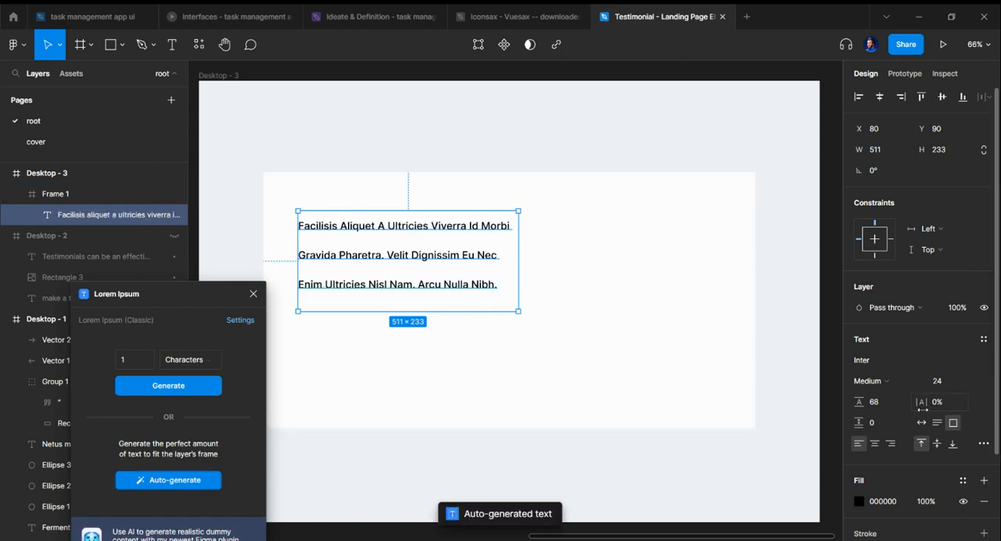
Step: Set the paragraph's line height to 28 and auto-generate the placeholder text again to fill the box
left_click(891, 404)
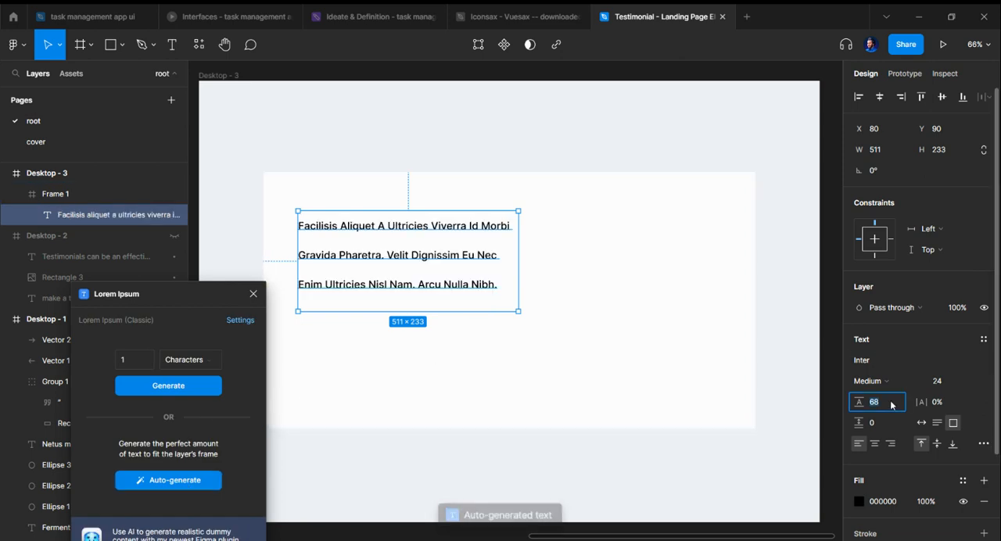
type("28")
key("Escape")
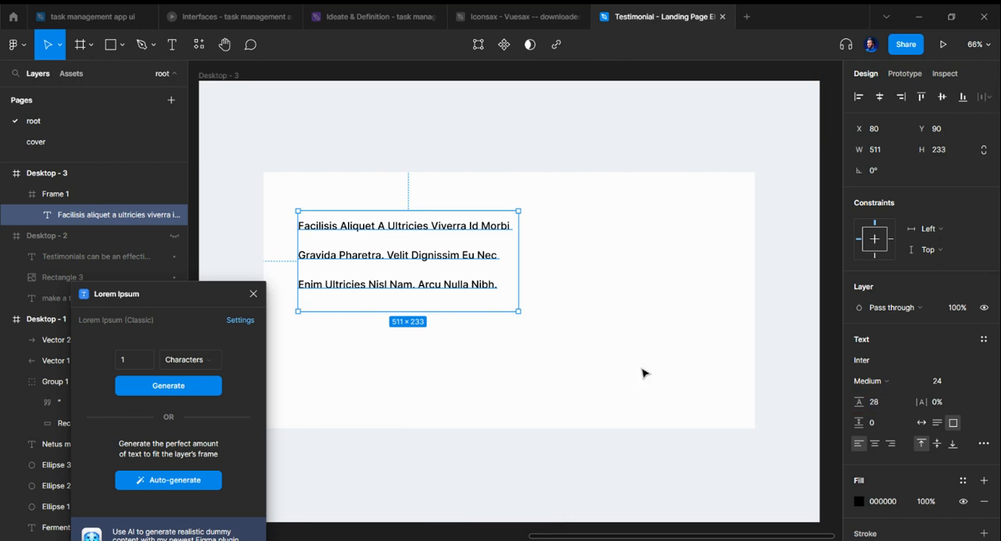
left_click(898, 409)
key("Return")
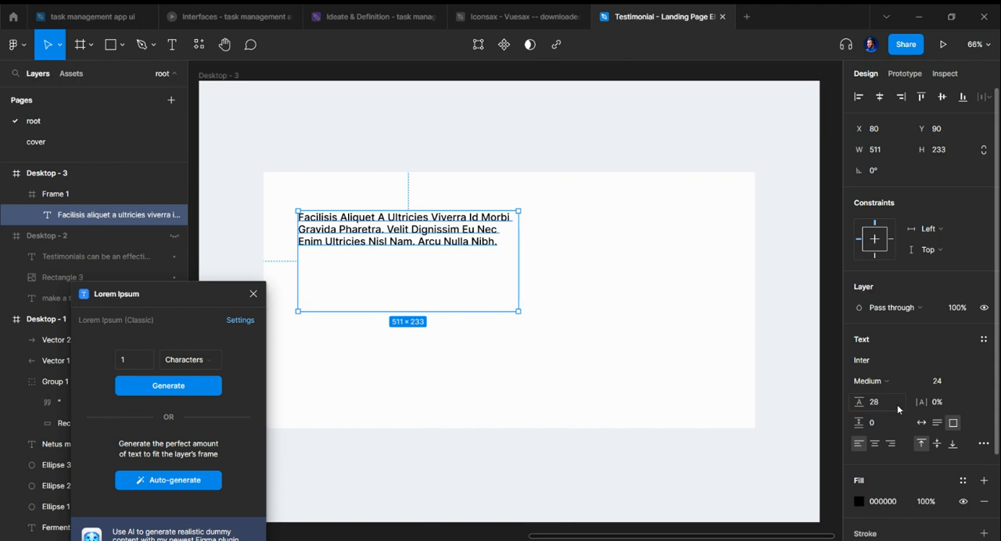
left_click(190, 485)
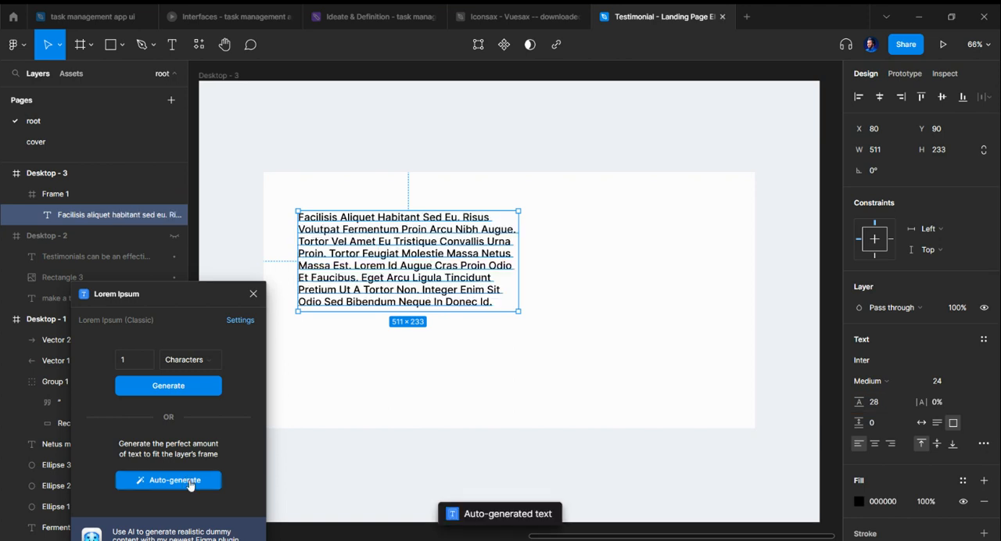
Step: Set the paragraph's letter spacing to -0.5%
left_click(951, 406)
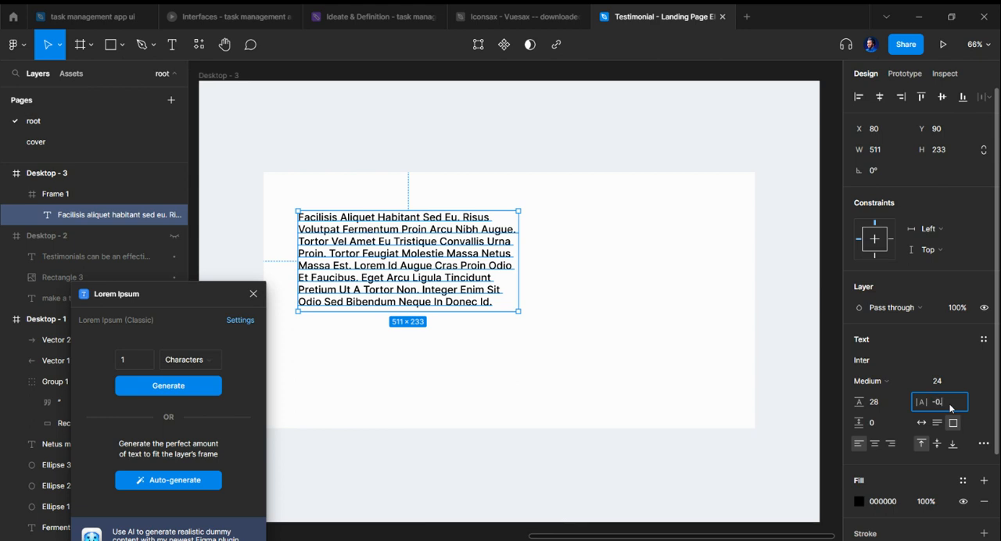
key("Escape")
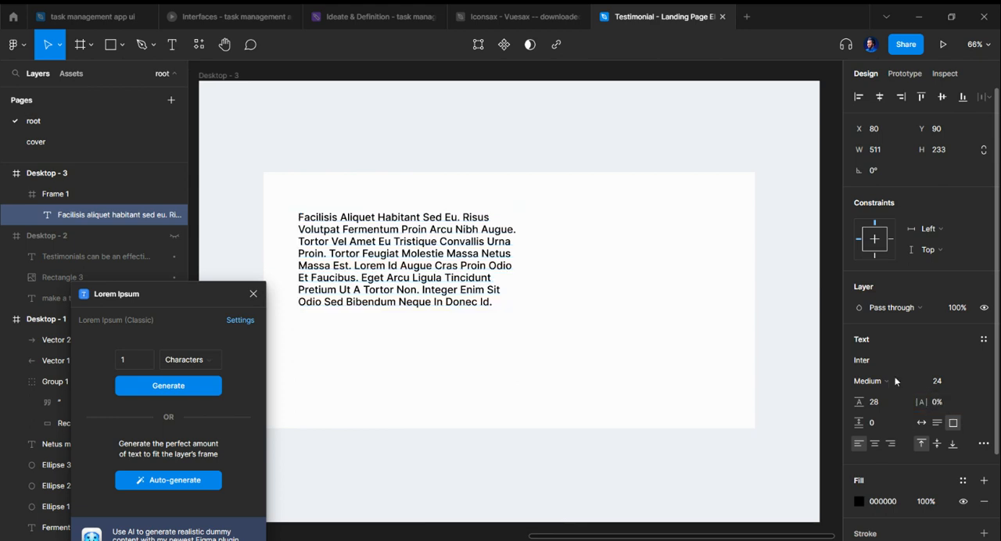
left_click(944, 404)
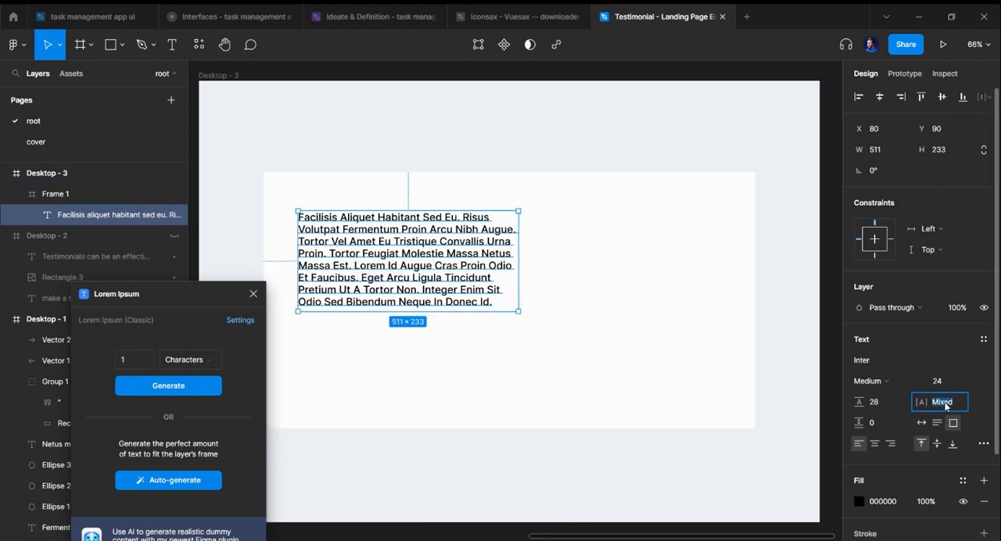
type("-0.5")
key("Return")
Step: Set the paragraph's line height to 32 and its weight to Regular, and close the Lorem Ipsum plugin
left_click(888, 409)
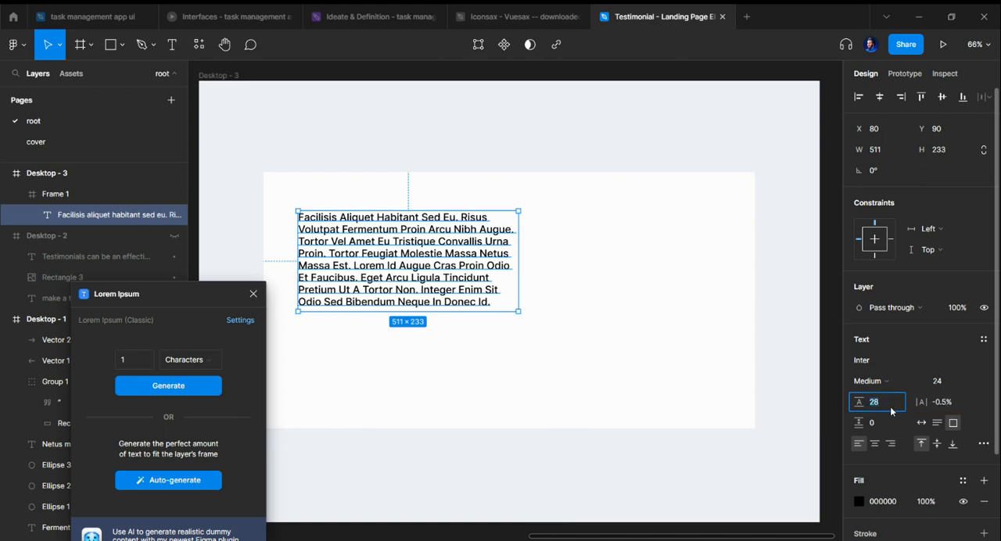
key("Return")
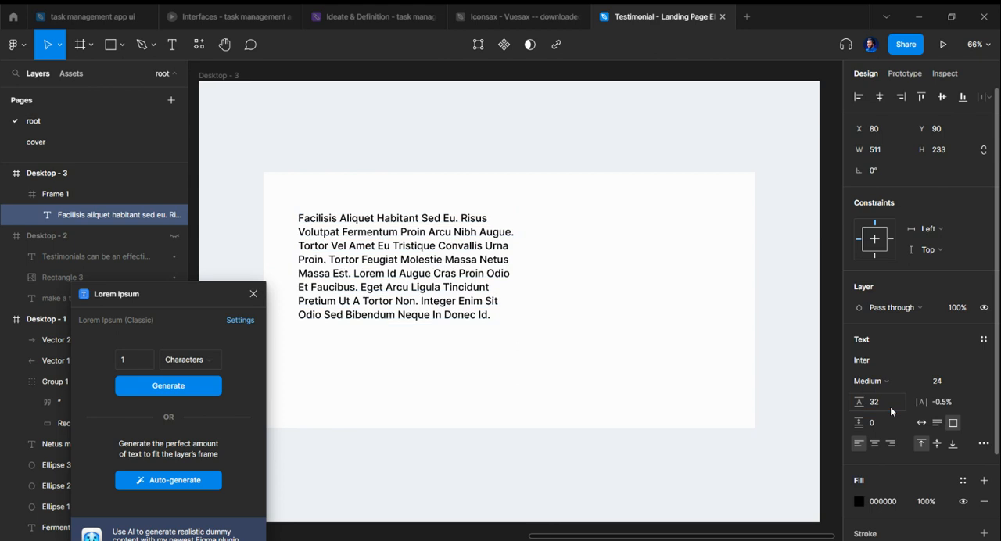
left_click(877, 381)
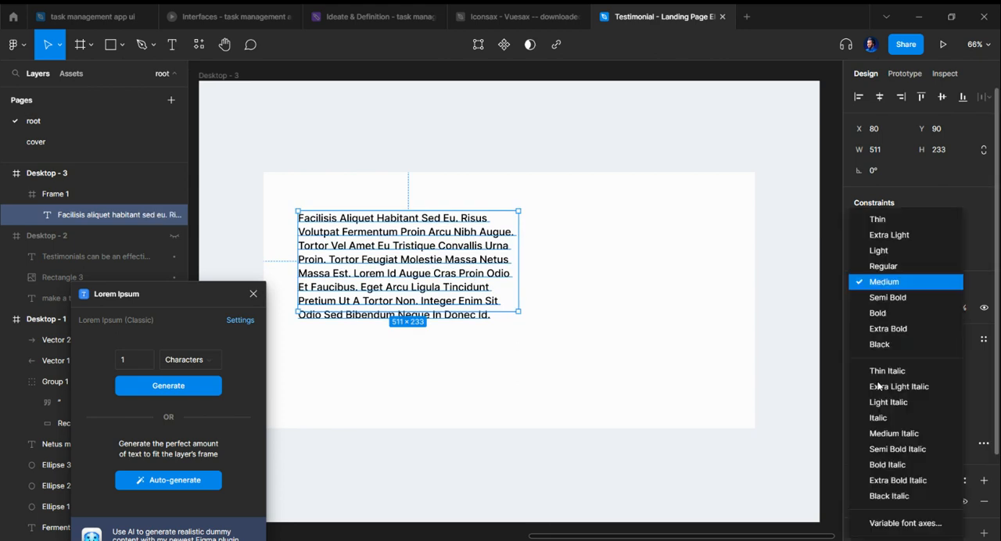
left_click(884, 268)
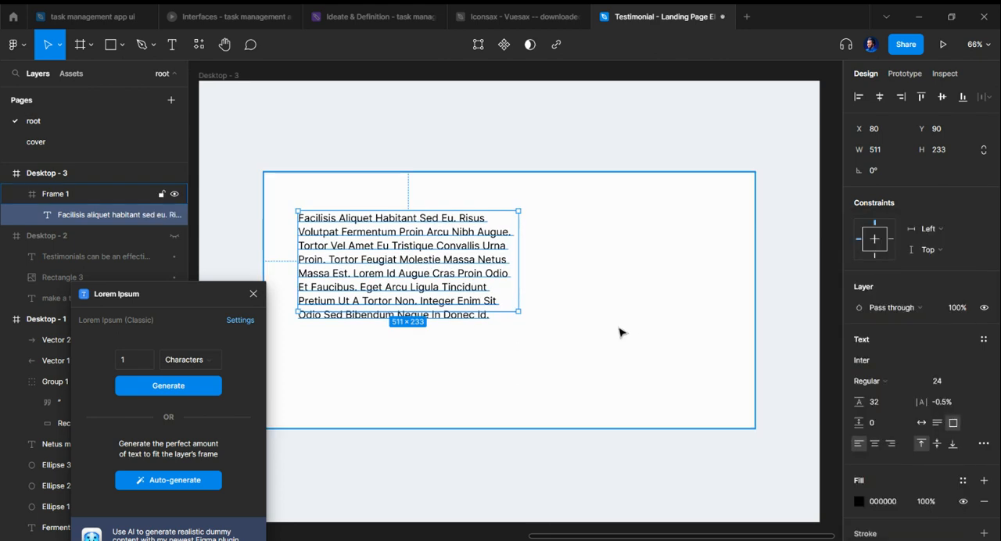
left_click(618, 329)
left_click(252, 293)
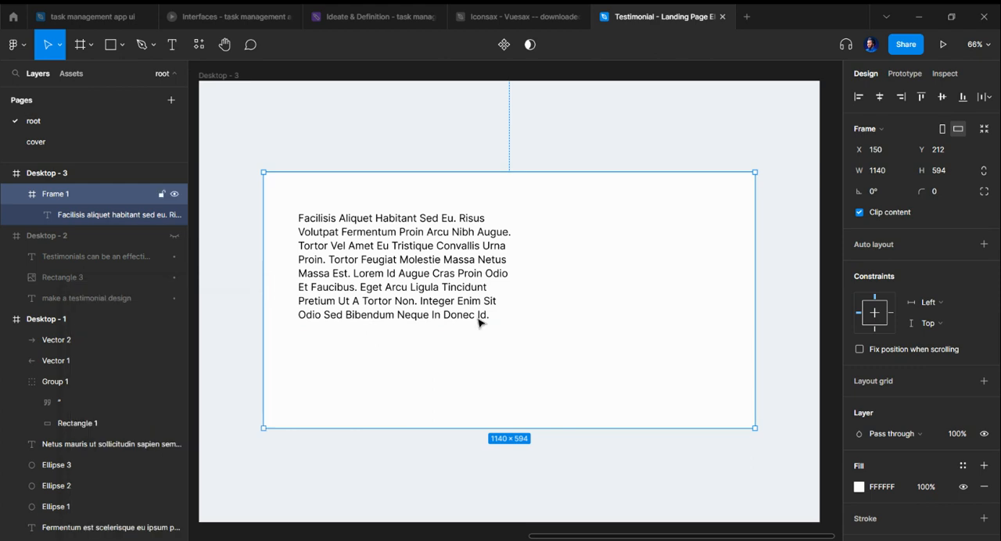
scroll(493, 318, "down", 1)
scroll(480, 250, "up", 1)
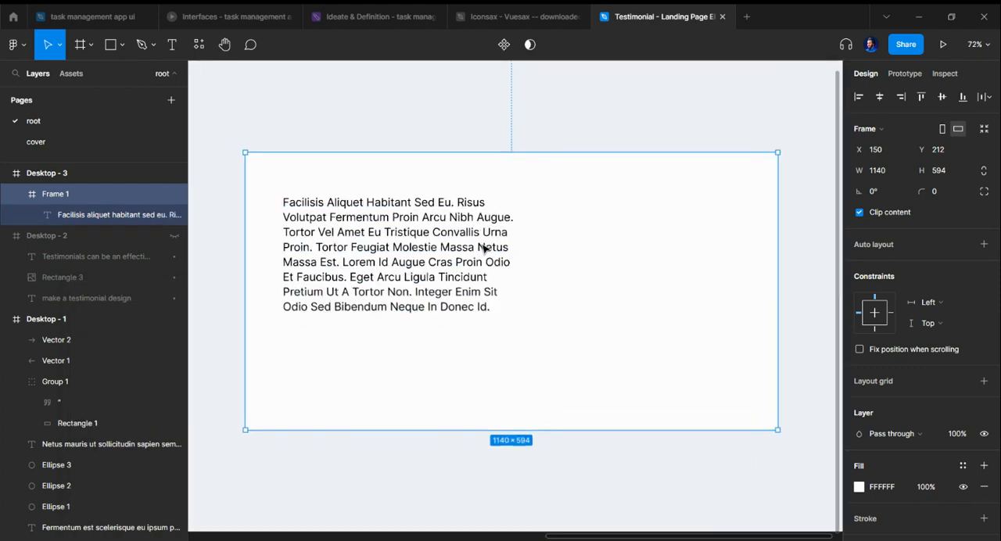
Step: Add a 100 × 100 circle below the paragraph in the white frame, aligned with its left edge at X 80, Y 428
left_click(438, 276)
left_click(339, 393)
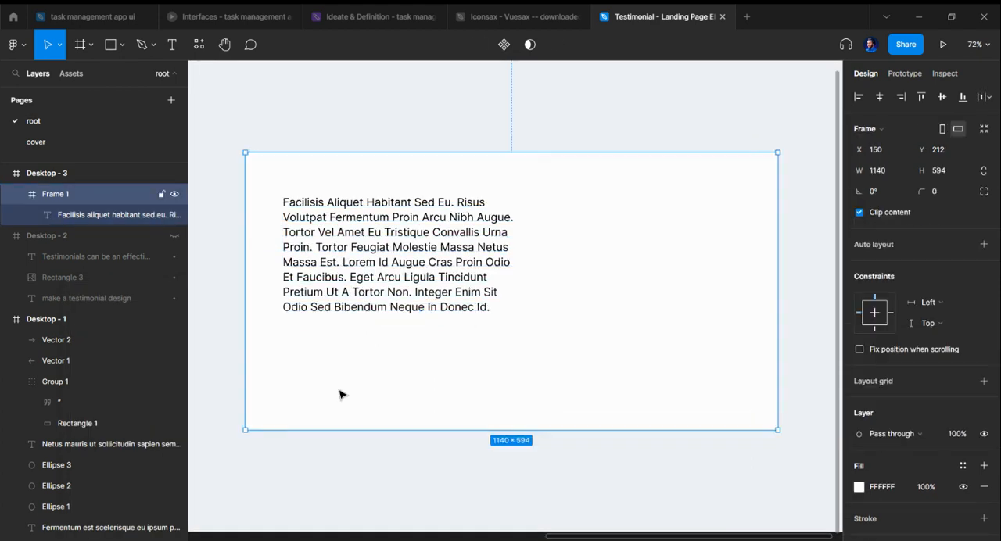
key("o")
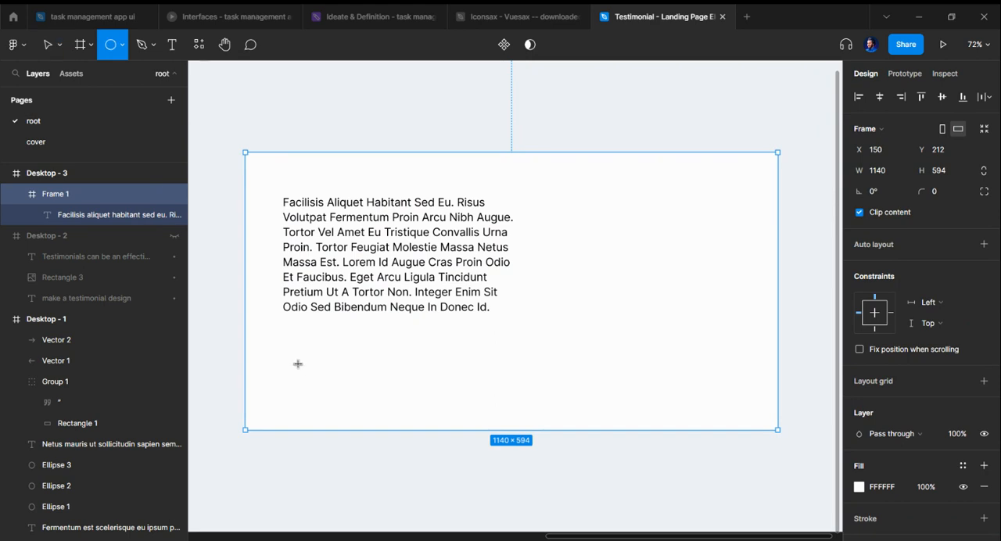
left_click(297, 378)
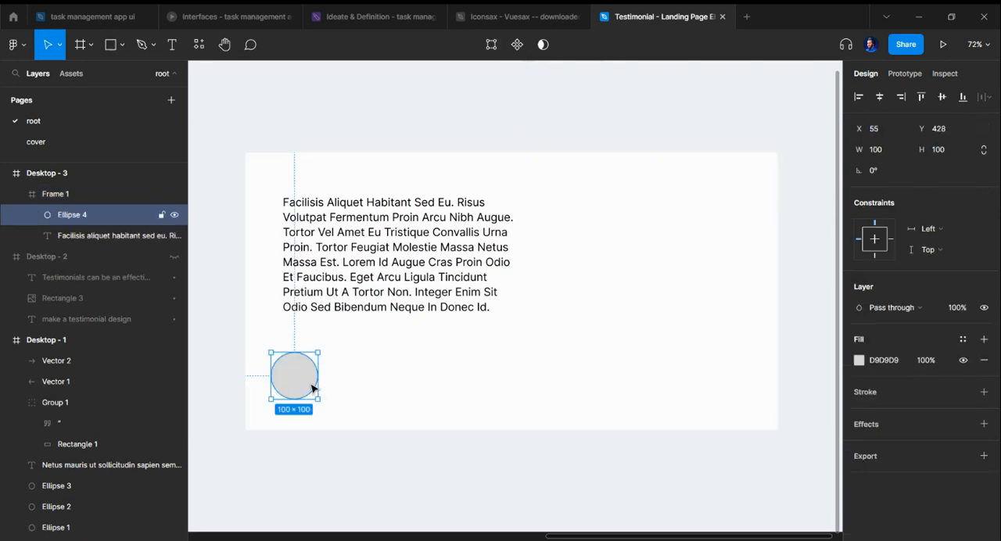
left_click_drag(313, 386, 298, 383)
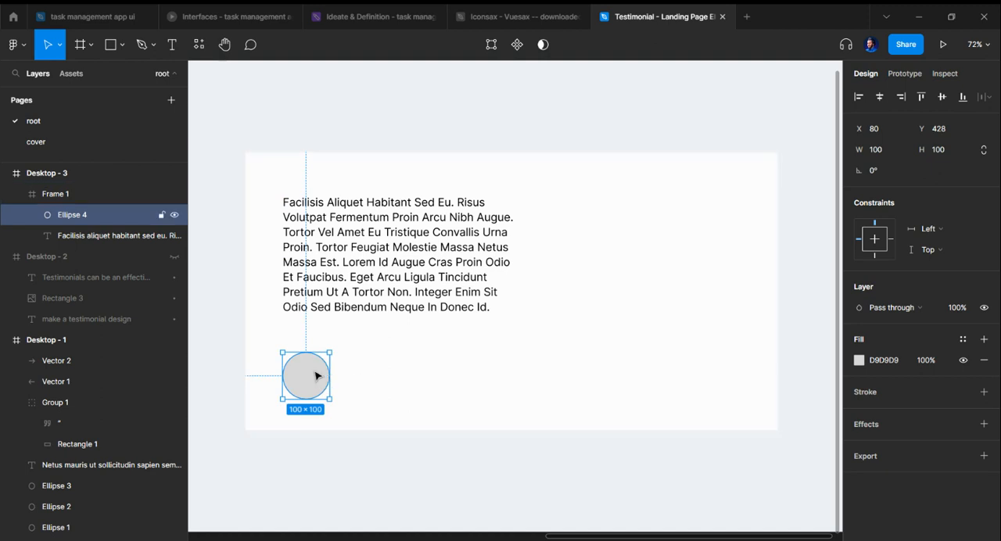
Step: Fill the circle with a portrait using the Avatars plugin, and run it again for a different photo
key("ctrl+slash")
type("ava")
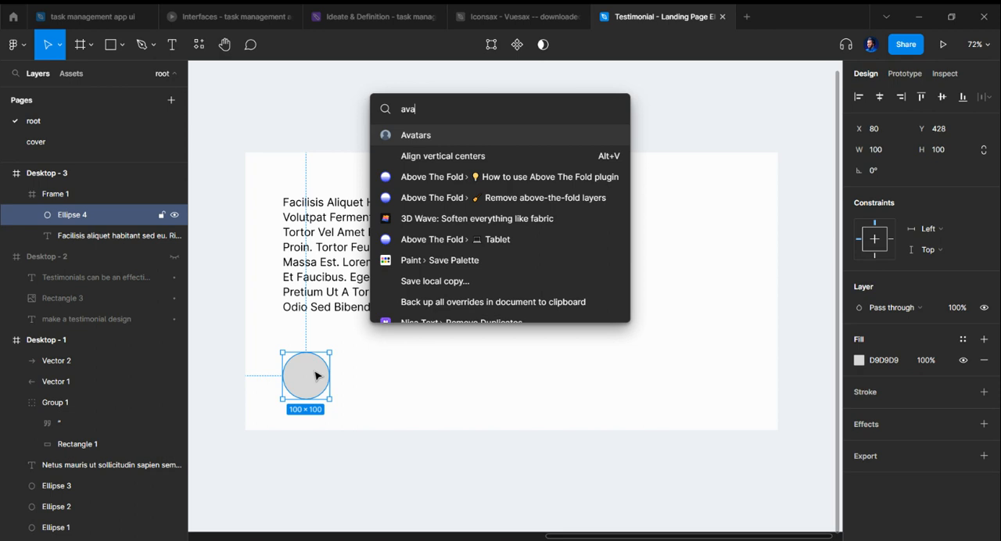
key("Return")
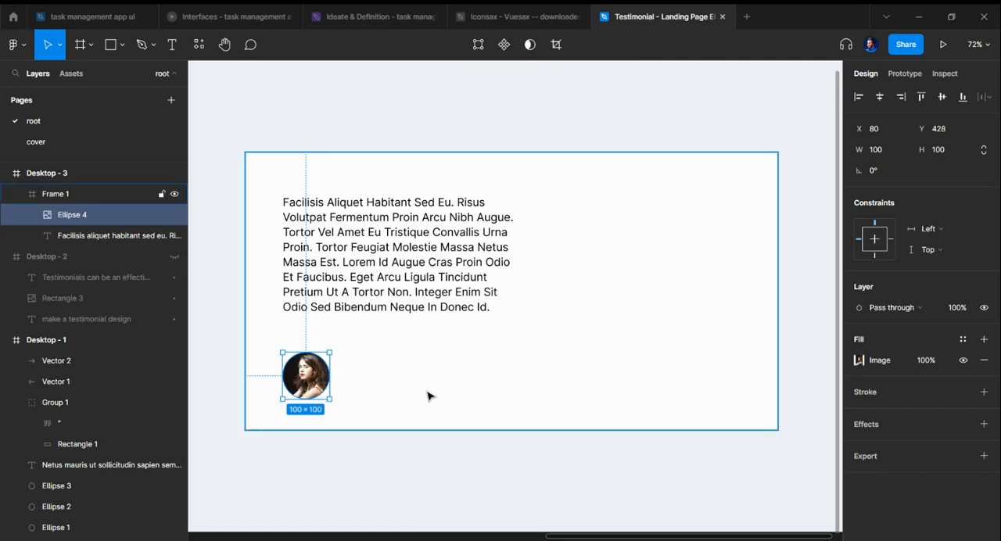
key("ctrl+/")
key("Return")
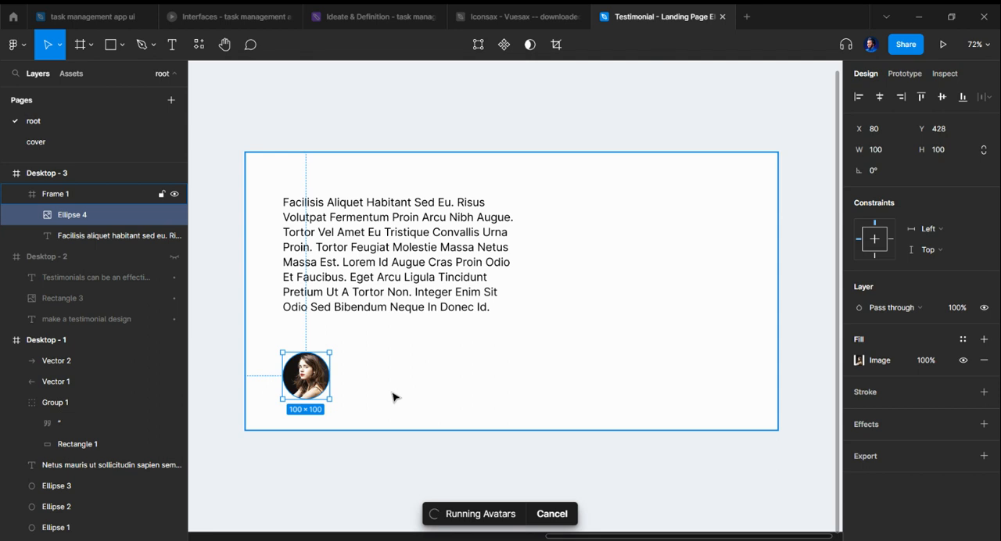
left_click(391, 391)
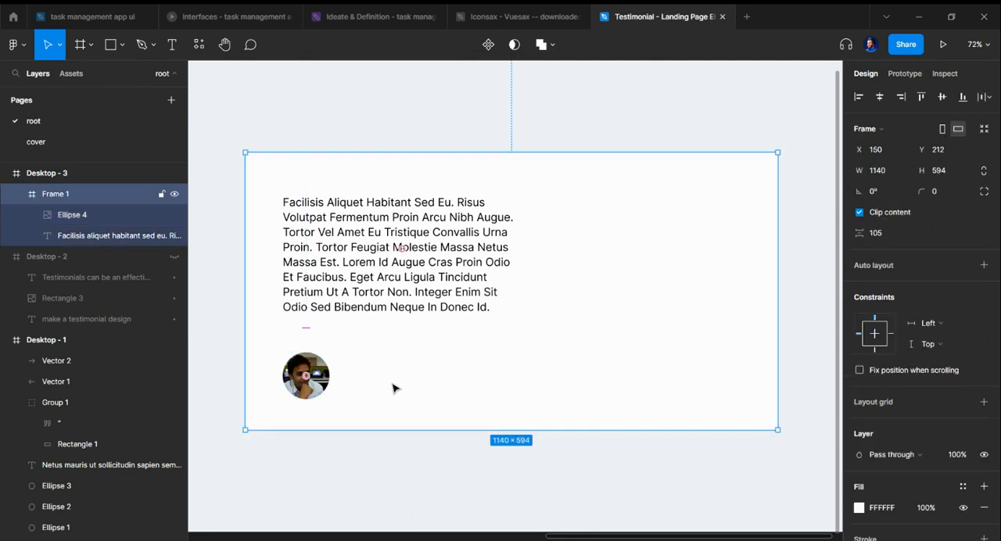
Step: Duplicate the paragraph beside the avatar at X 207, Y 403 and replace its text with the reviewer's name
left_click(384, 264)
left_click_drag(386, 261, 444, 408)
double_click(437, 389)
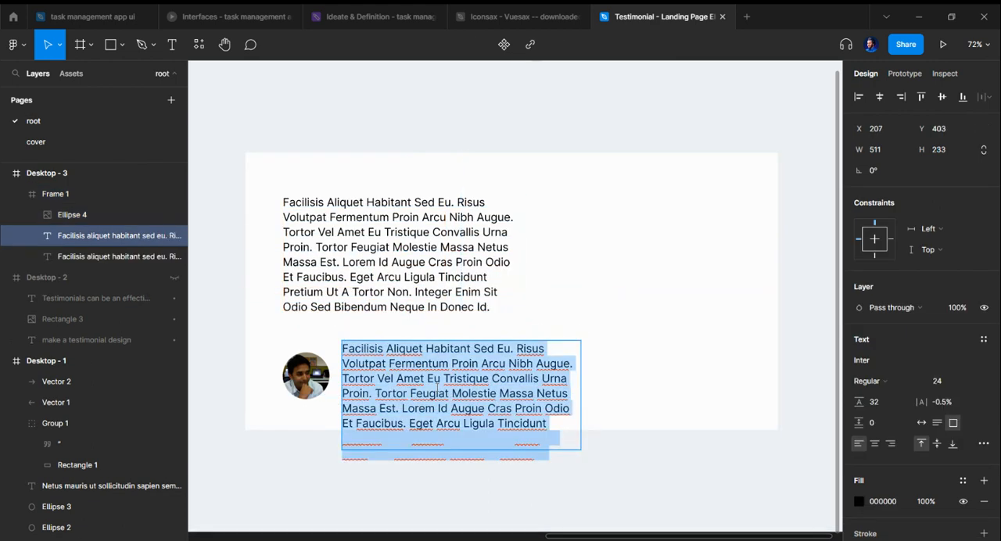
type("wow rakinu")
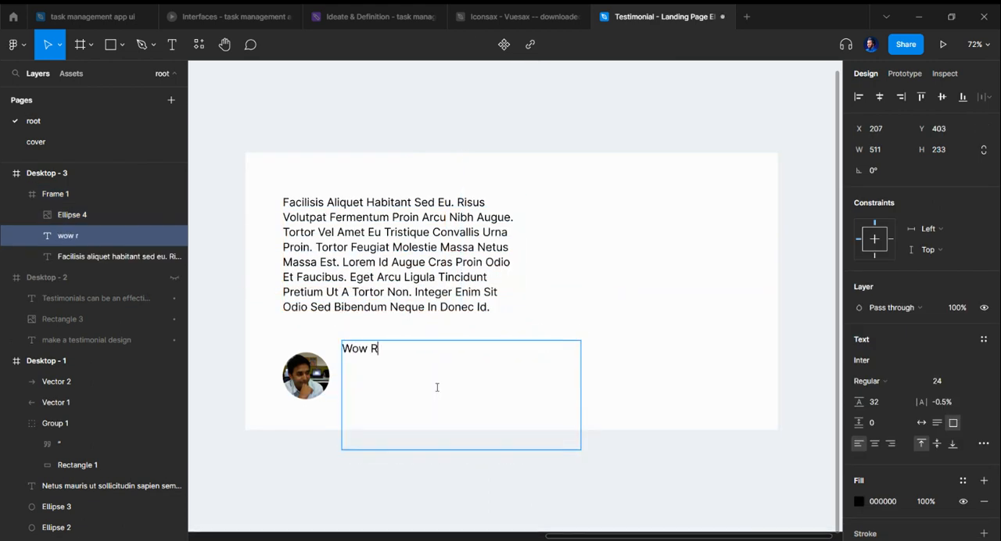
key("BackSpace")
key("BackSpace")
type("bul")
key("Escape")
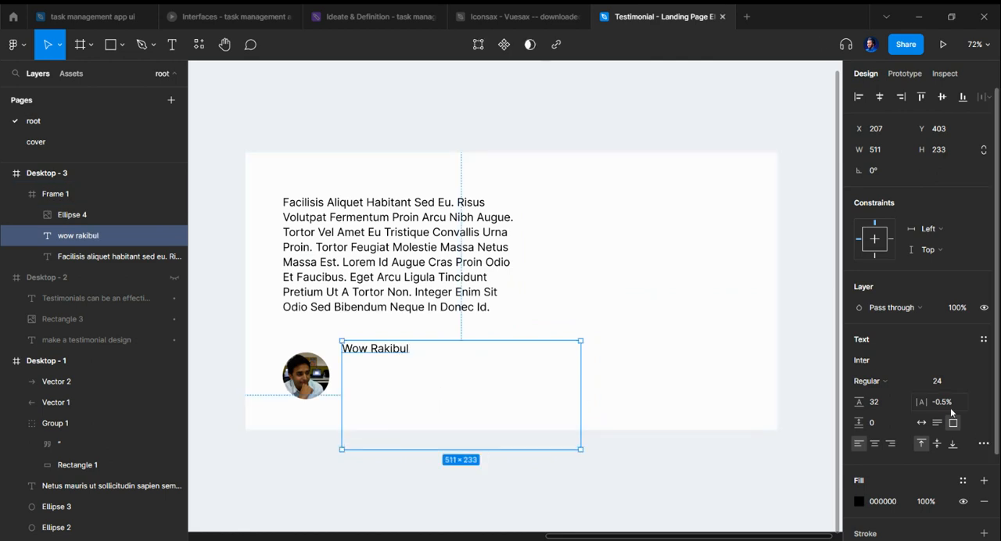
Step: Set the reviewer's name text to auto width, Semi Bold weight and font size 36
left_click(922, 423)
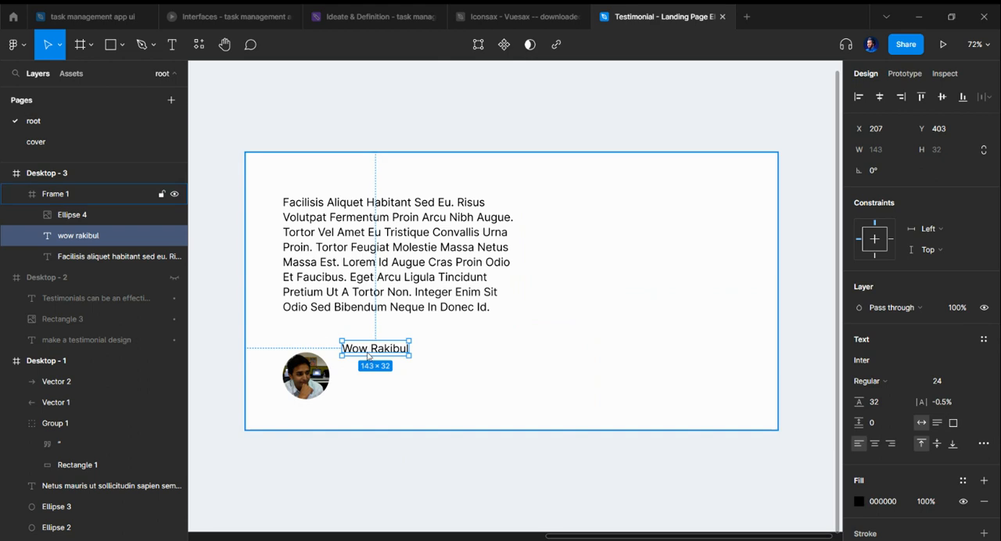
left_click(870, 382)
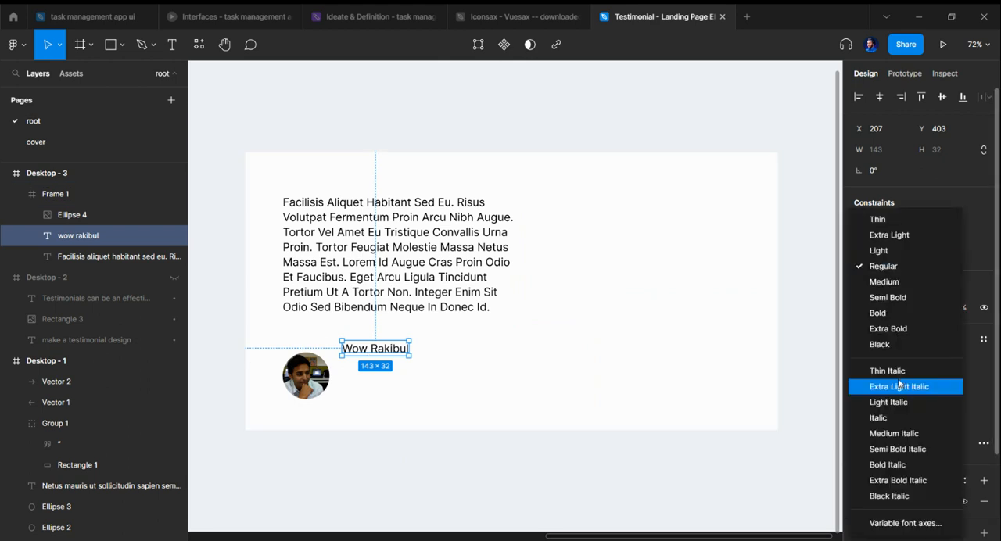
left_click(891, 294)
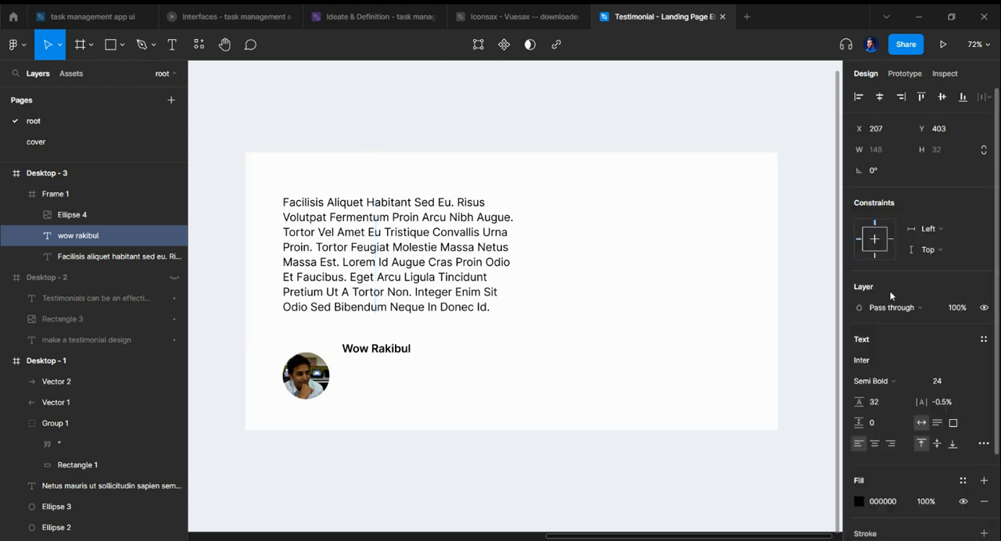
left_click(974, 382)
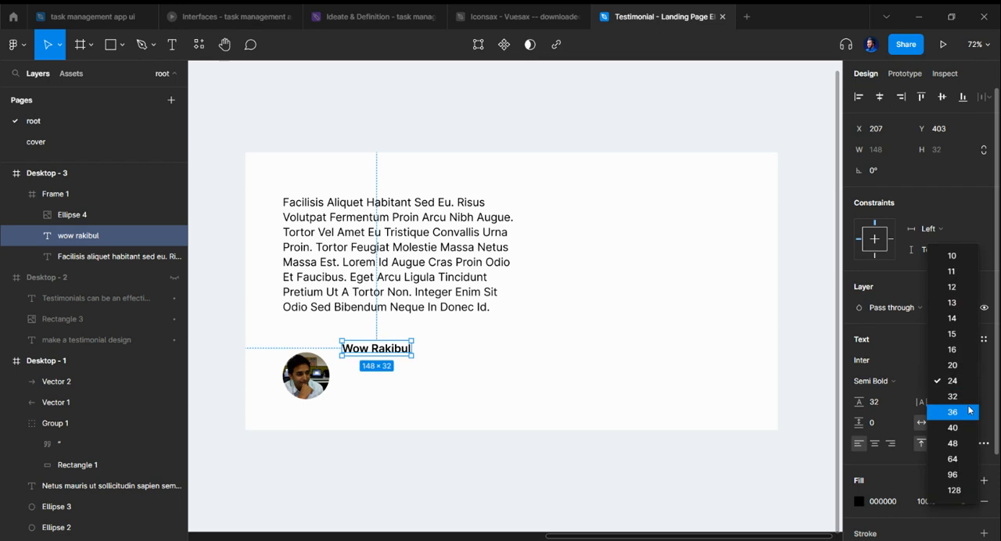
left_click(970, 412)
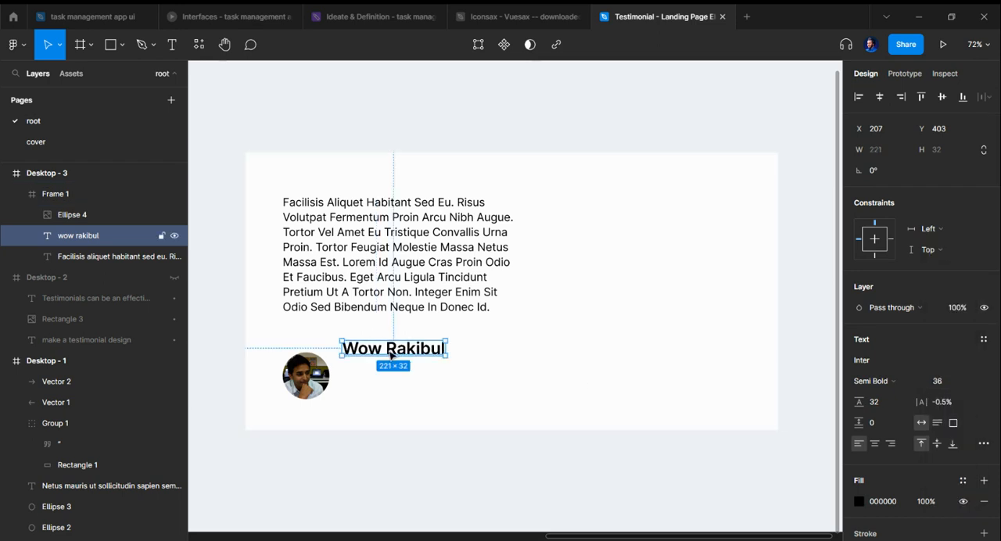
Step: Move the reviewer's name to X 211, Y 428, level with the avatar's upper edge, and keep it selected
left_click_drag(406, 350, 408, 363)
scroll(481, 382, "down", 1)
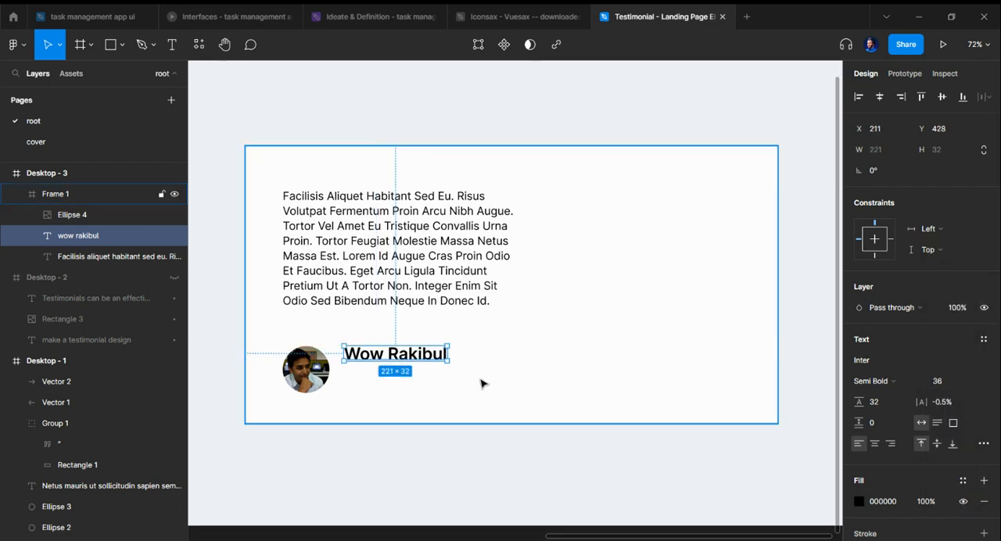
left_click(437, 428)
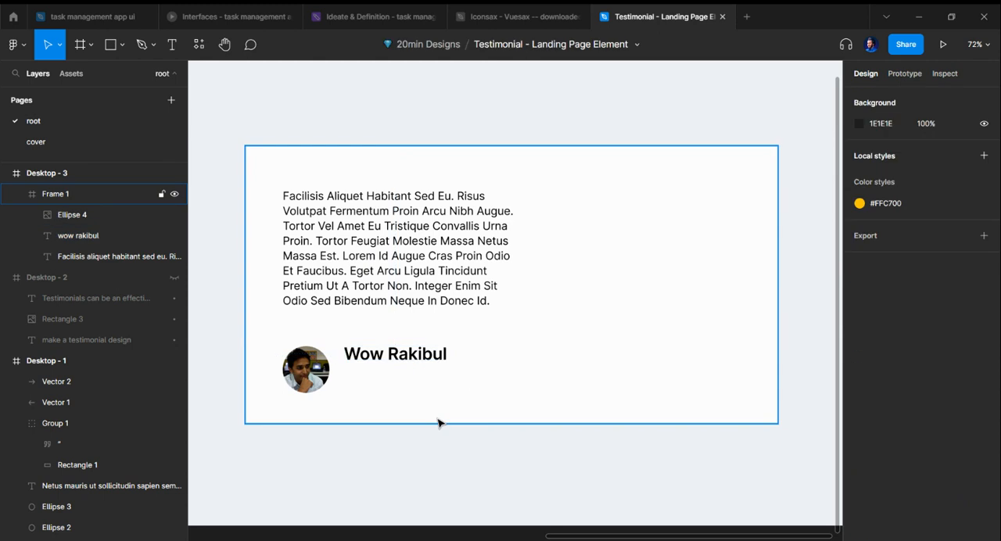
left_click(426, 358)
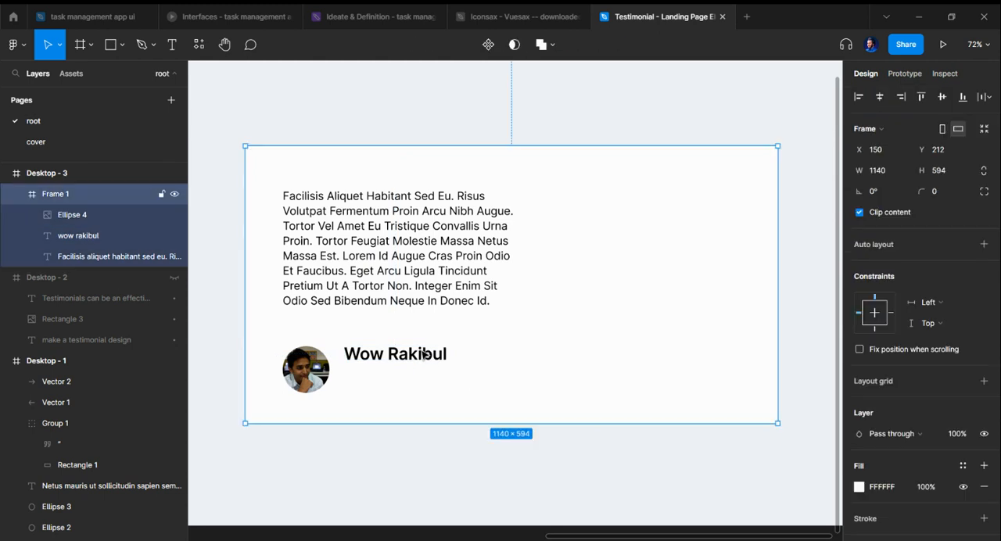
left_click(305, 375)
left_click(351, 353)
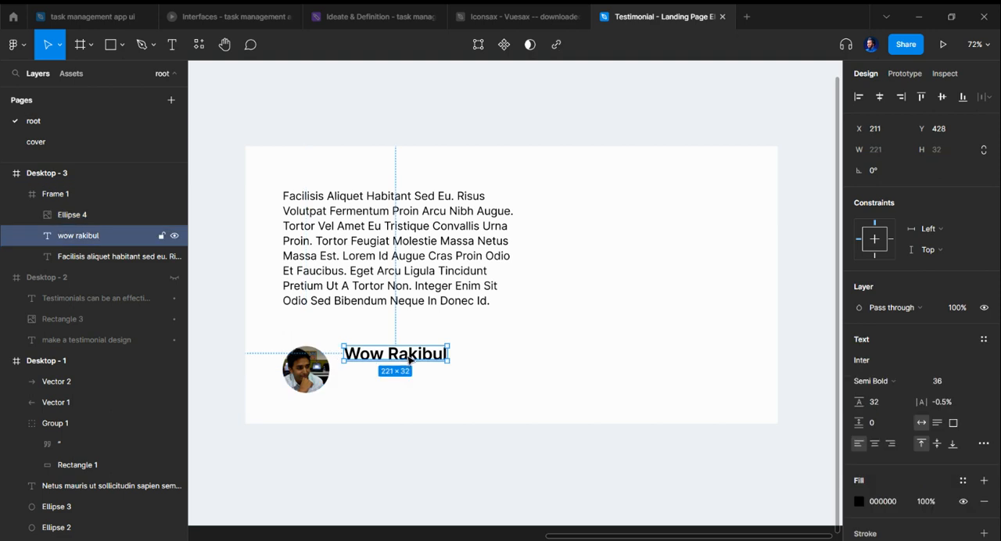
Step: Duplicate the reviewer's name directly below the original at X 211, Y 492
scroll(337, 353, "up", 4)
scroll(274, 370, "up", 5)
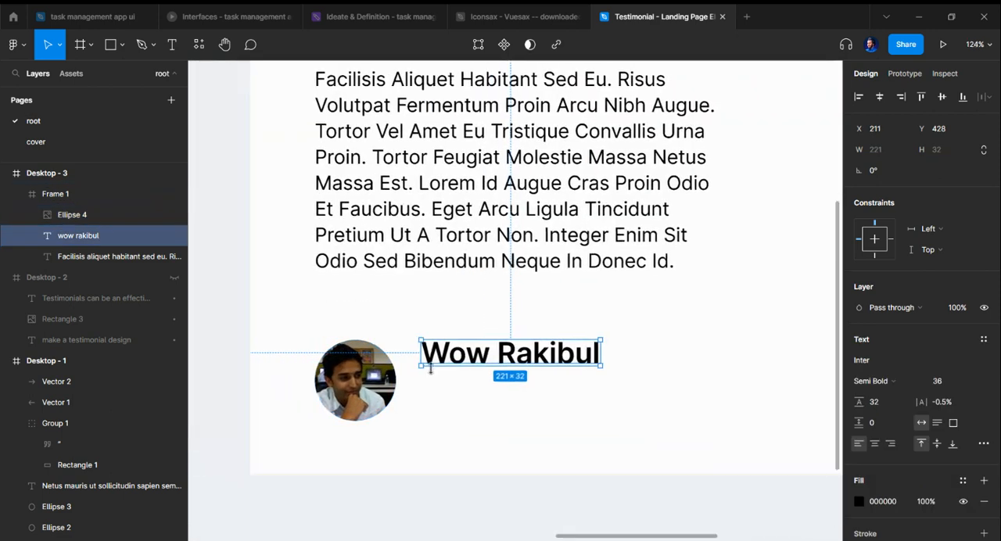
scroll(509, 418, "down", 2)
scroll(581, 360, "up", 2)
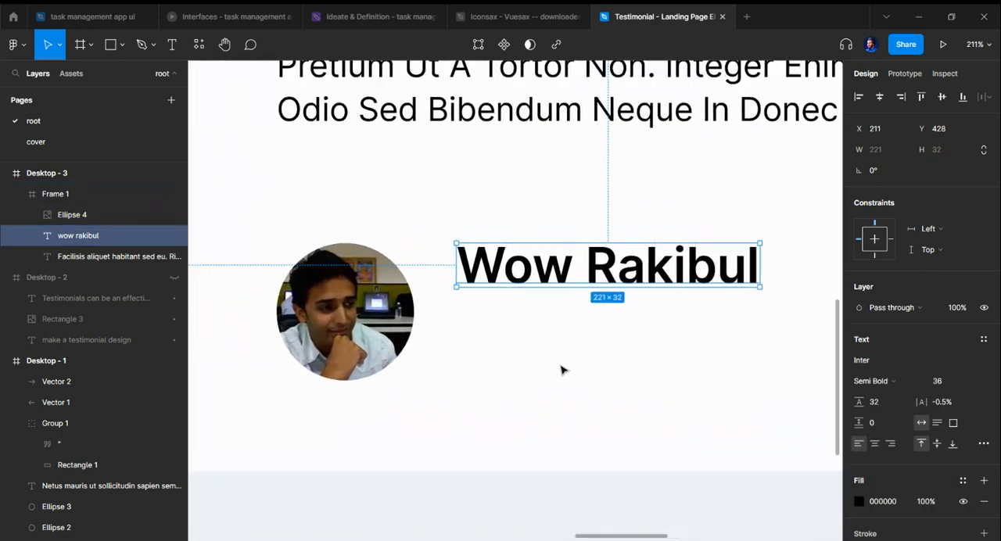
left_click_drag(607, 265, 554, 344)
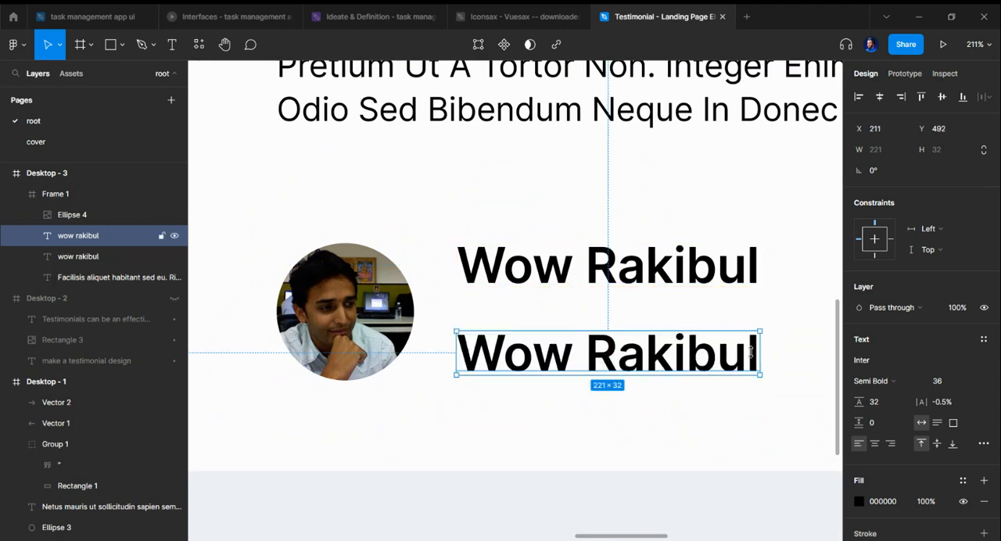
Step: Set the duplicated name's font size to 24 and its weight to Medium
left_click(970, 383)
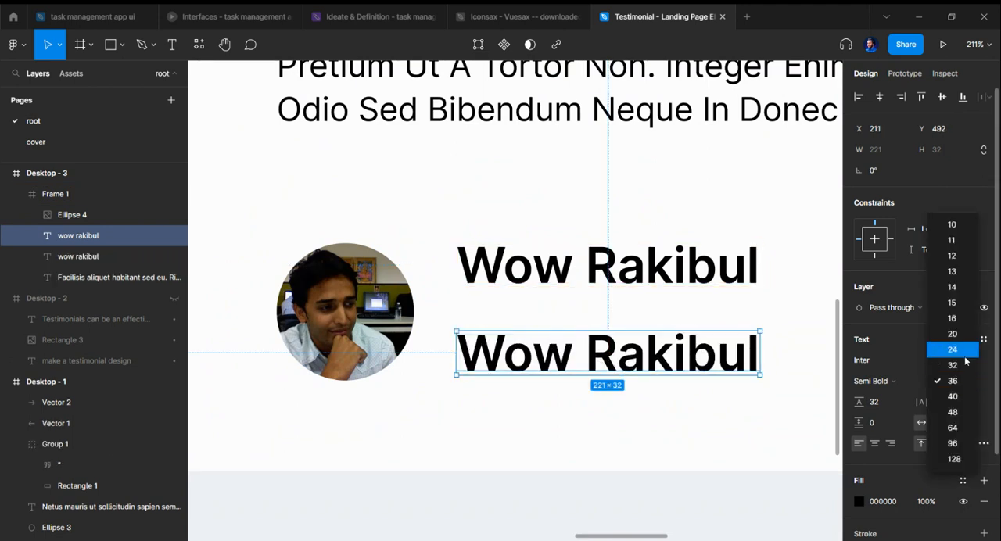
left_click(947, 349)
left_click(882, 382)
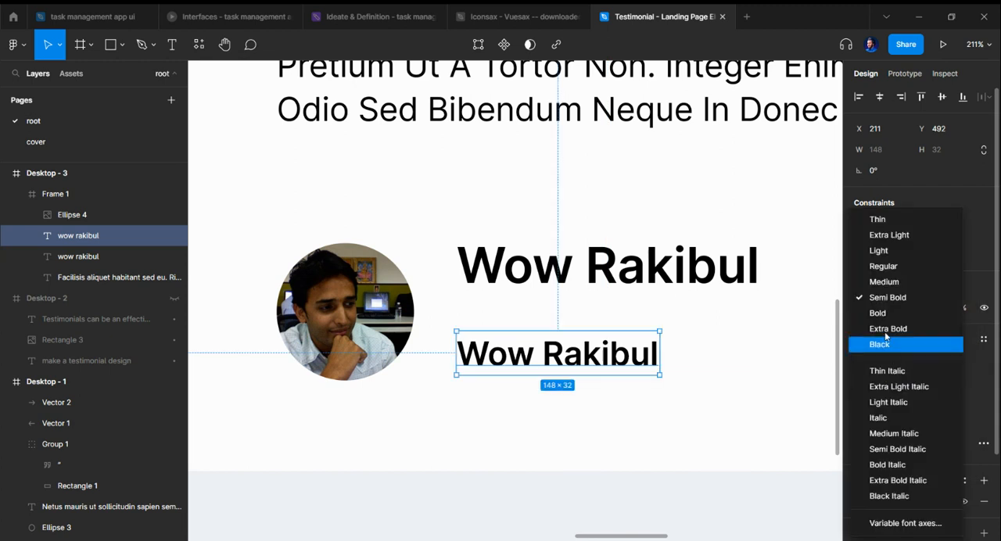
left_click(885, 295)
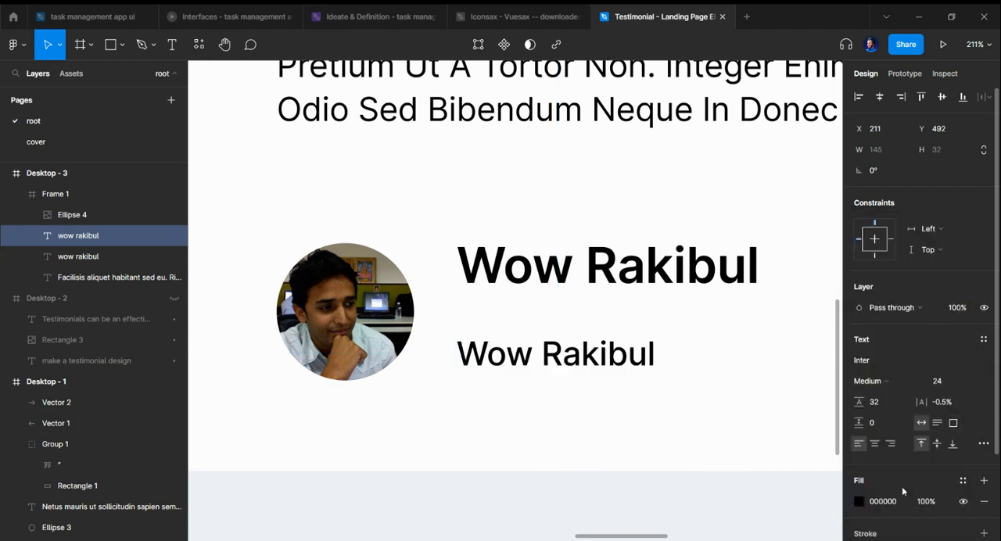
Step: Add a second fill of FFFFFF at 40% opacity over the duplicated name's black fill
scroll(965, 481, "down", 3)
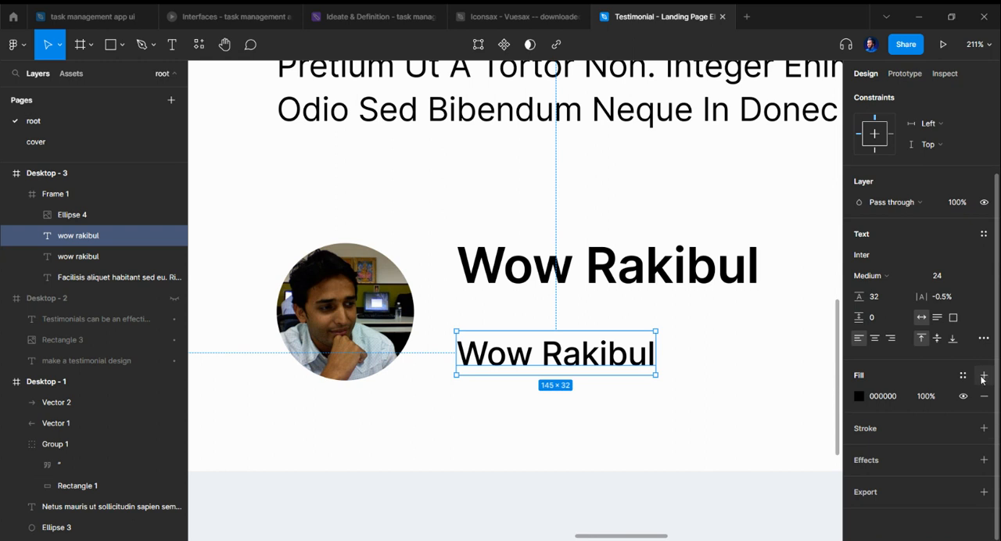
left_click(984, 376)
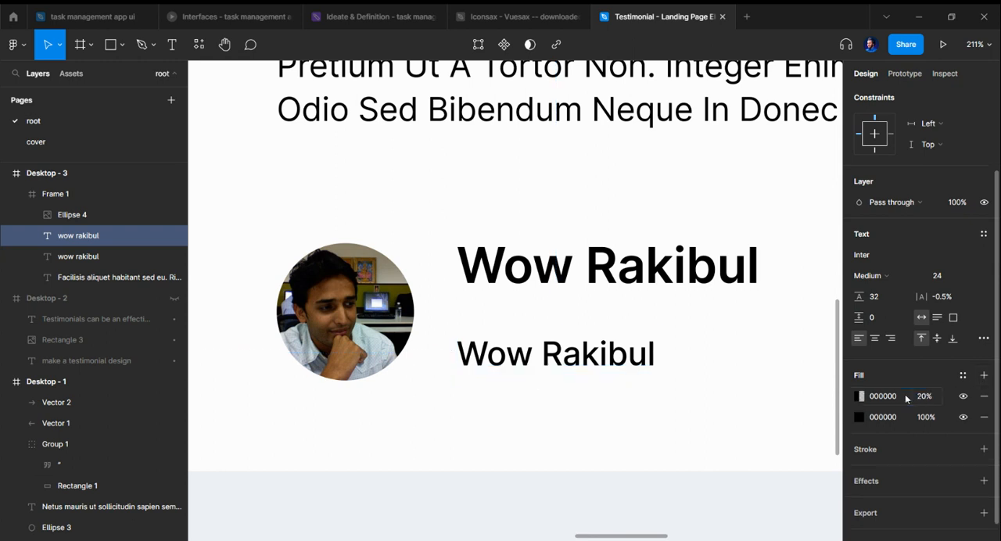
left_click(906, 397)
type("f")
key("Return")
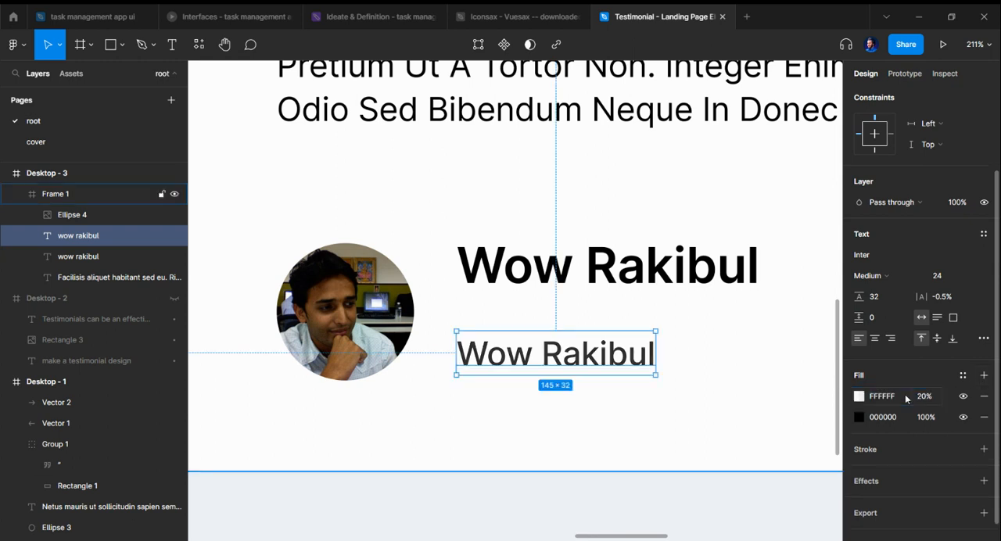
left_click_drag(913, 399, 919, 398)
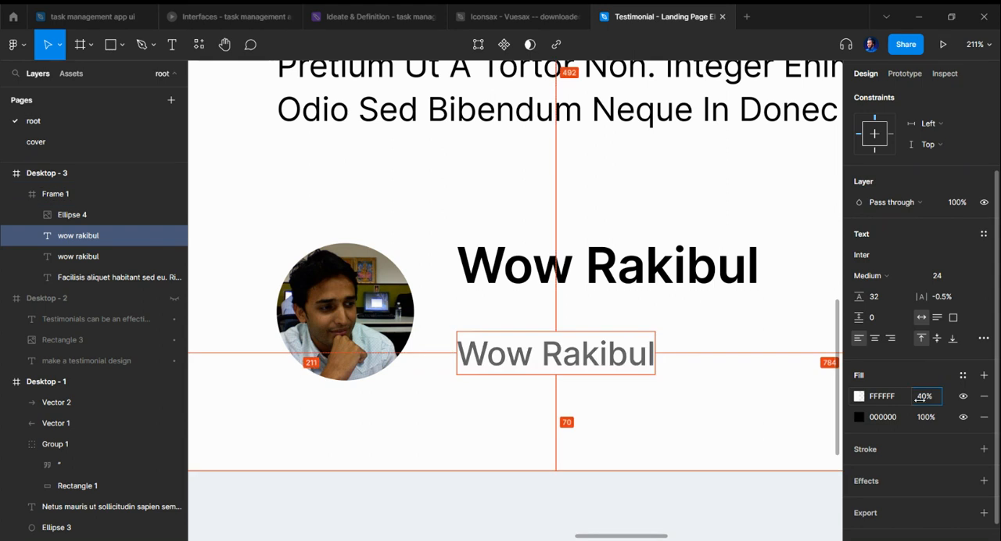
left_click(667, 413)
Step: Apply a Text Color/dark gray colour style to the review paragraph, and open the colour styles for the reviewer's name
scroll(681, 403, "down", 2)
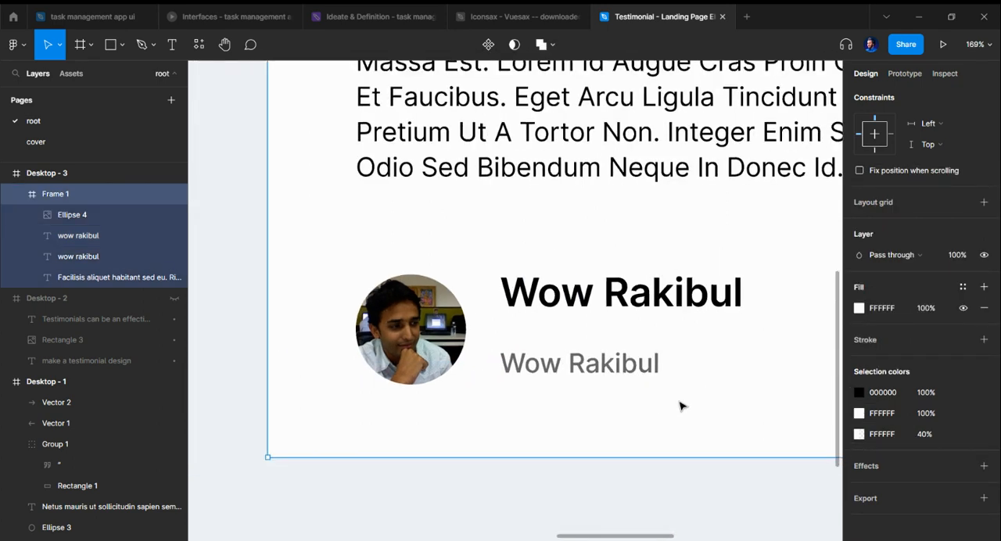
scroll(575, 335, "right", 1)
scroll(577, 330, "down", 2)
scroll(577, 337, "right", 1)
scroll(576, 337, "down", 3)
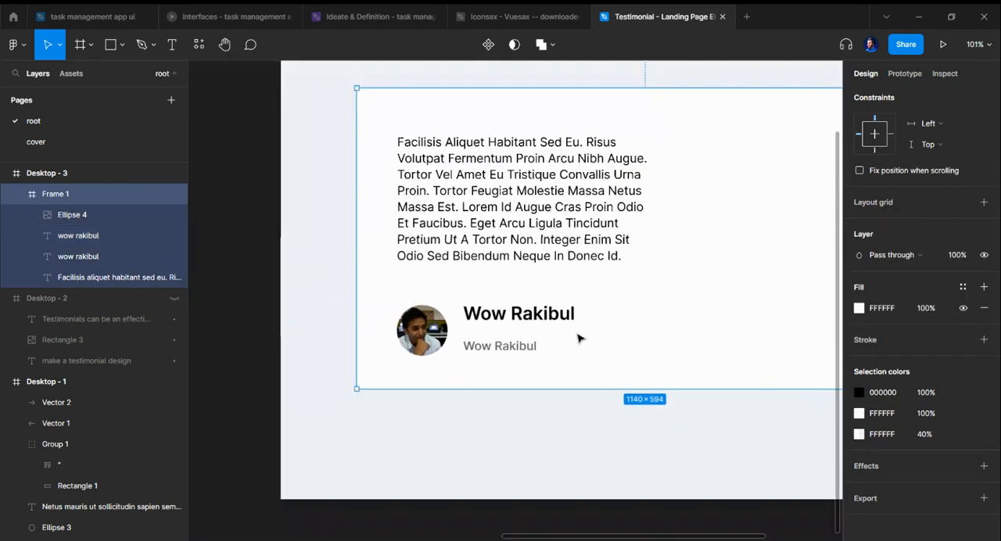
scroll(573, 337, "right", 1)
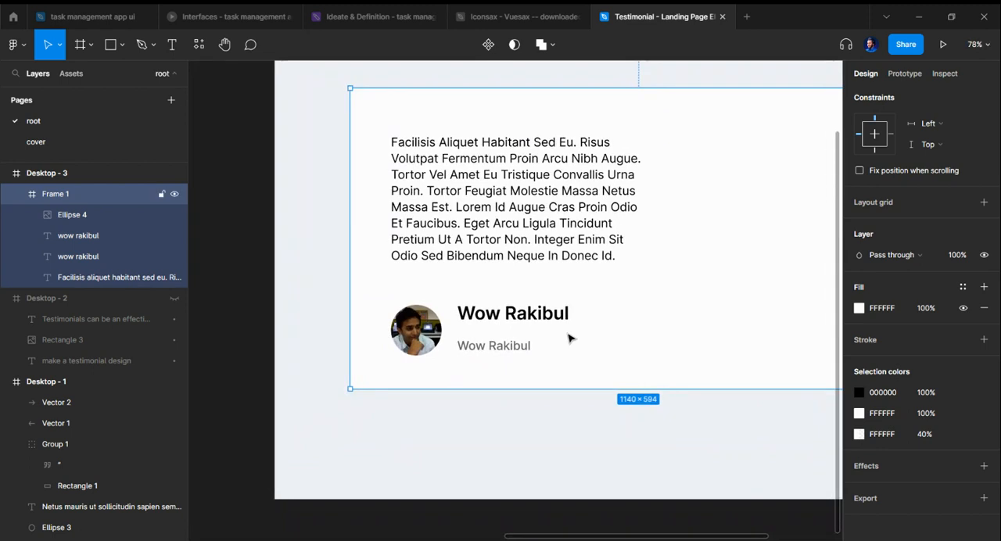
left_click(564, 173)
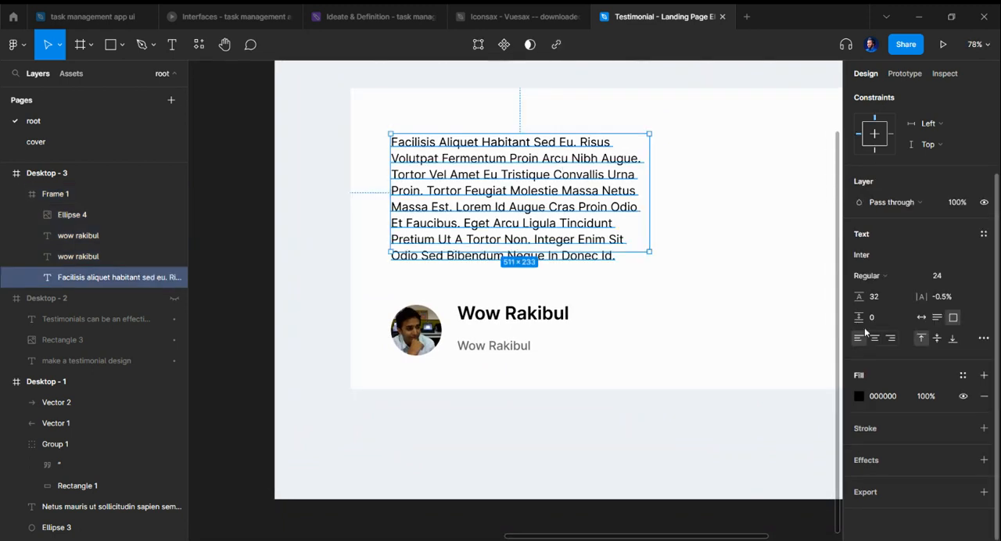
left_click(964, 376)
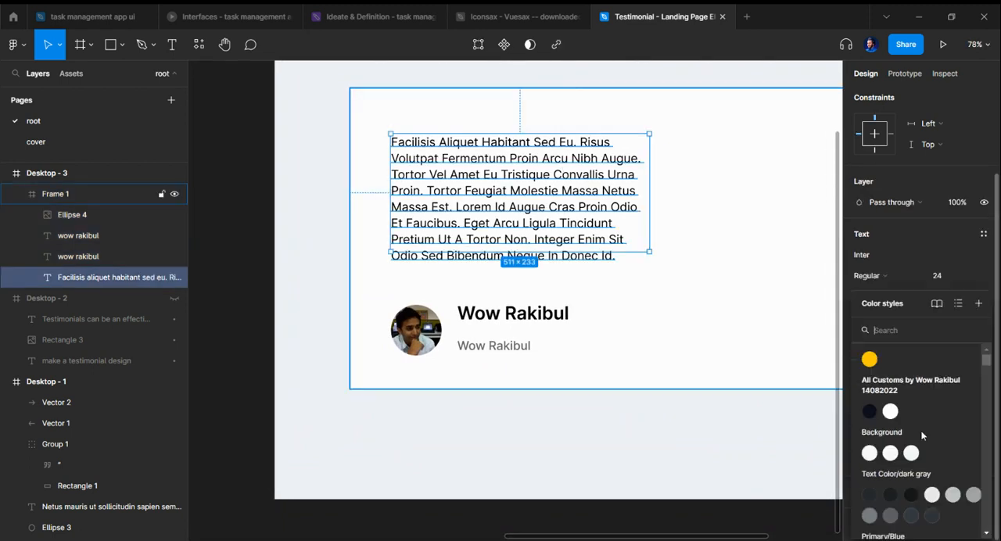
left_click(930, 518)
scroll(744, 352, "right", 3)
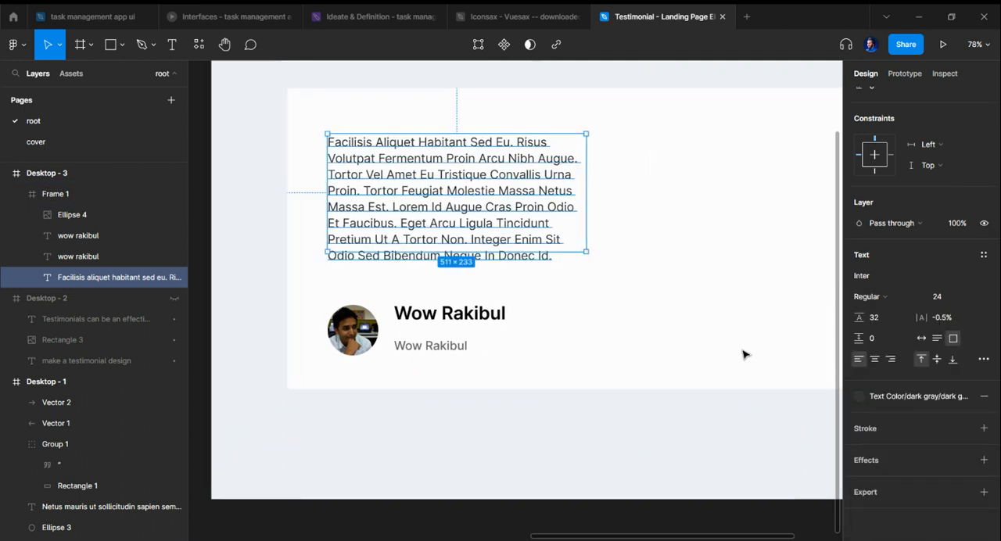
left_click(390, 320)
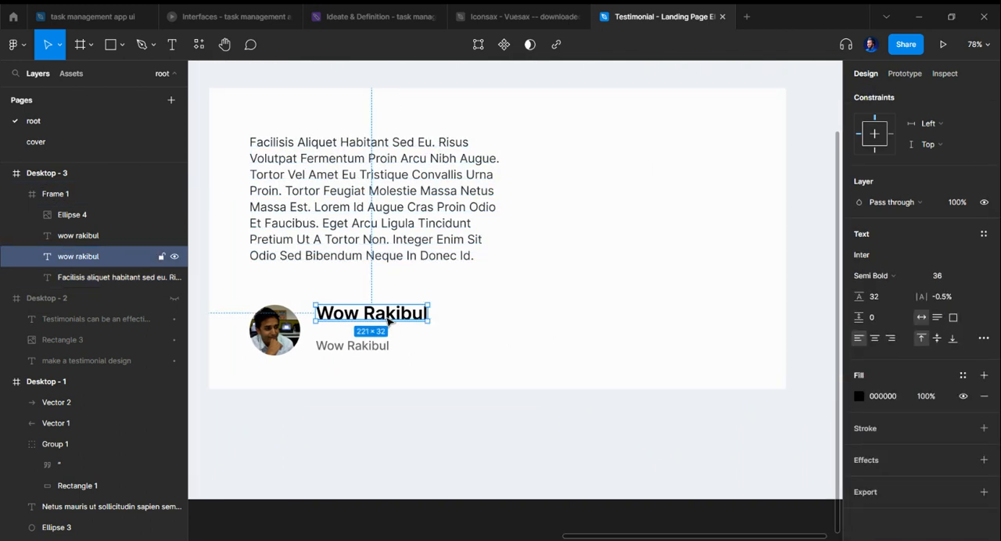
left_click(966, 376)
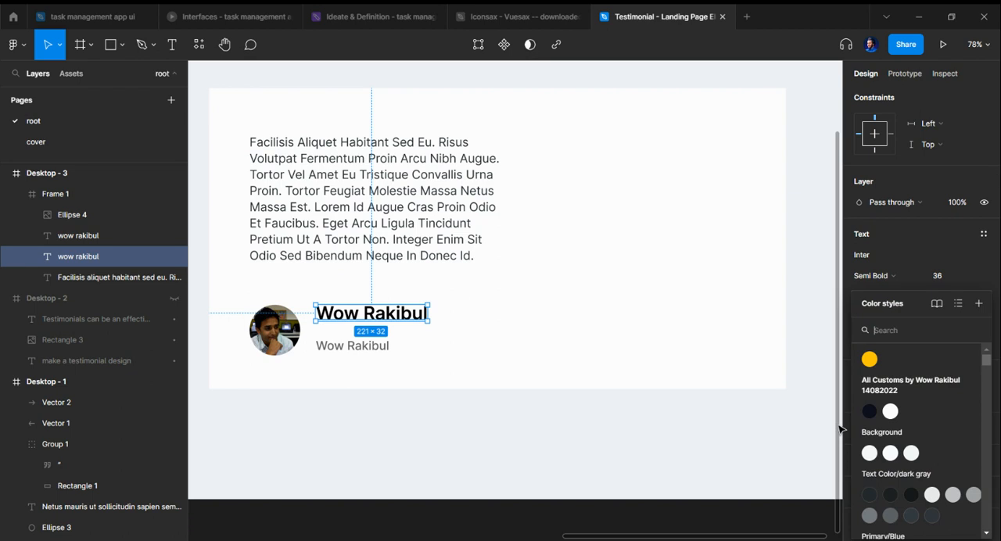
Step: Replace the gray duplicated name's text with the job line "cont creator at 20min designs"
left_click(360, 348)
double_click(360, 346)
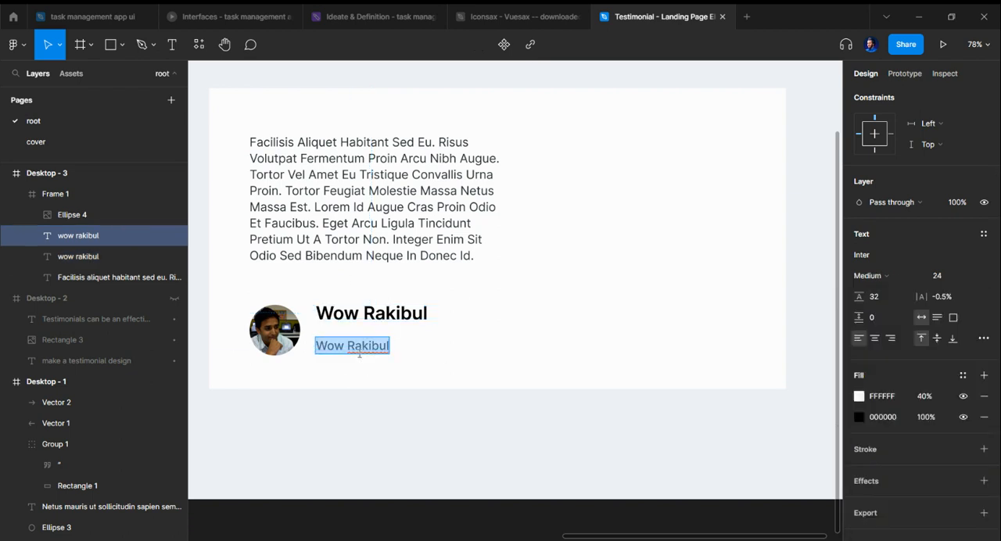
type("ceo")
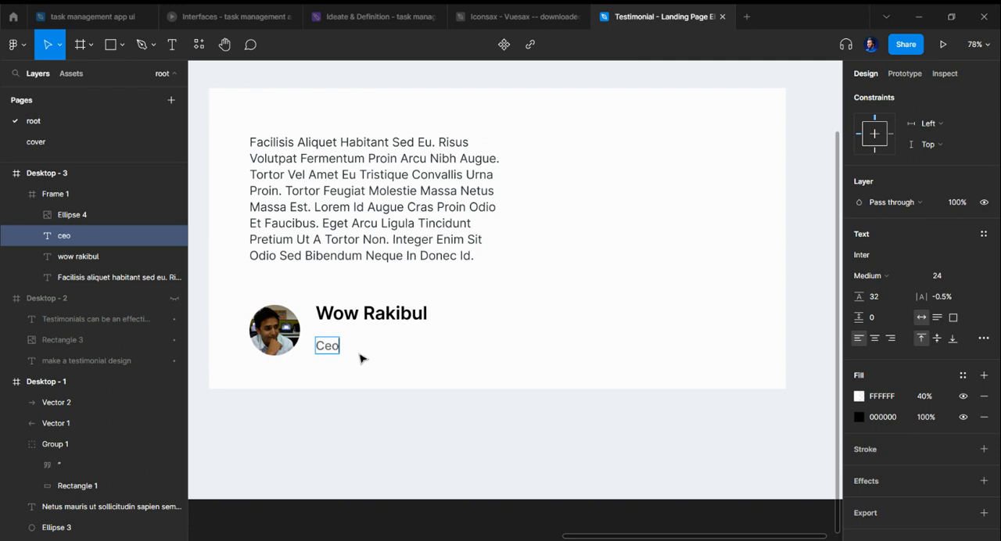
type(" of")
key("BackSpace")
key("BackSpace")
key("BackSpace")
key("BackSpace")
key("BackSpace")
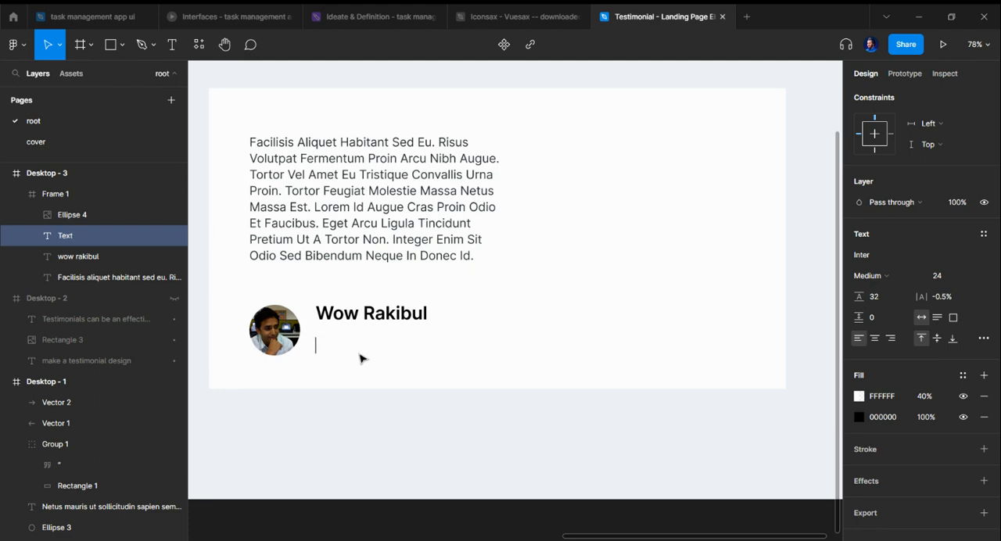
type("ceo o")
key("BackSpace")
type("at")
key("BackSpace")
key("BackSpace")
key("BackSpace")
key("BackSpace")
key("BackSpace")
key("BackSpace")
type("cont creator a")
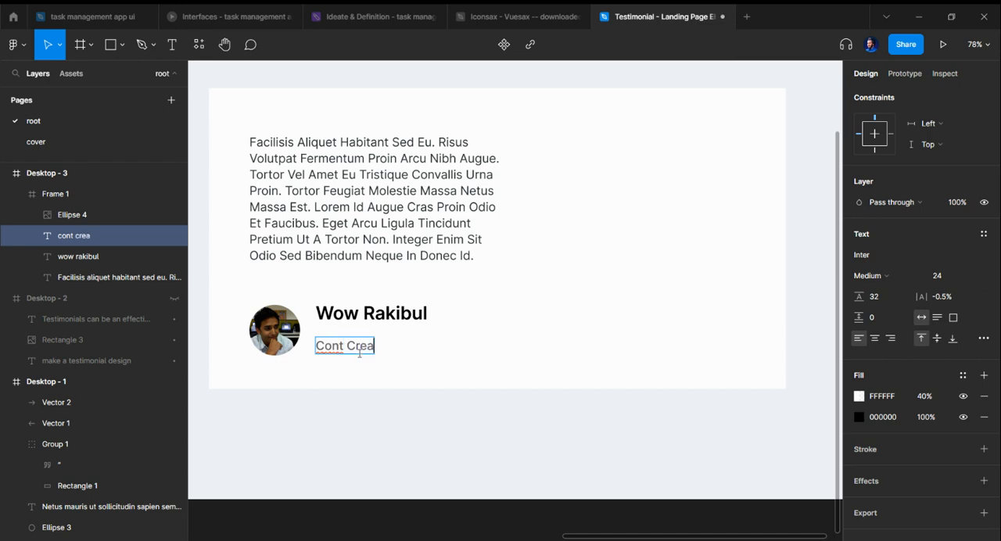
type("t 20min")
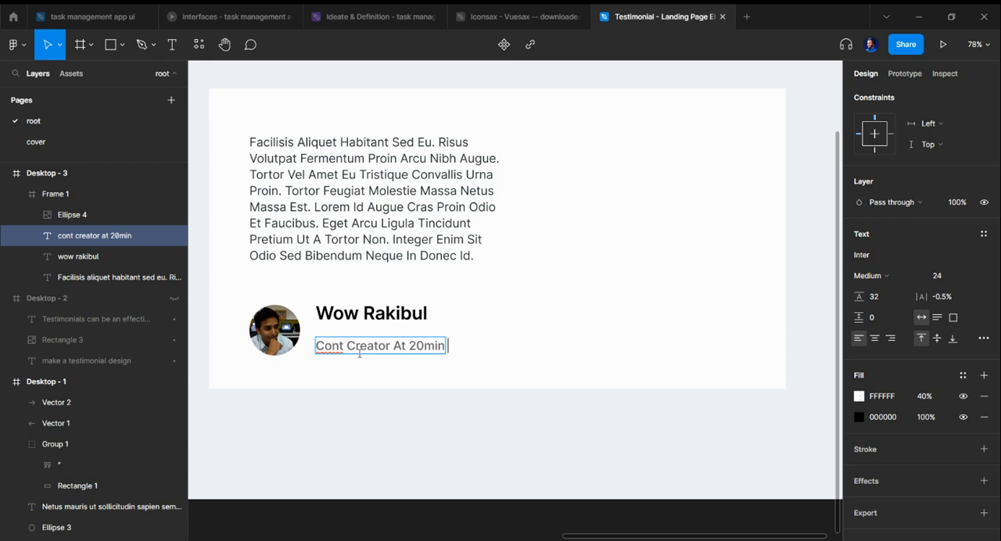
type(" designs")
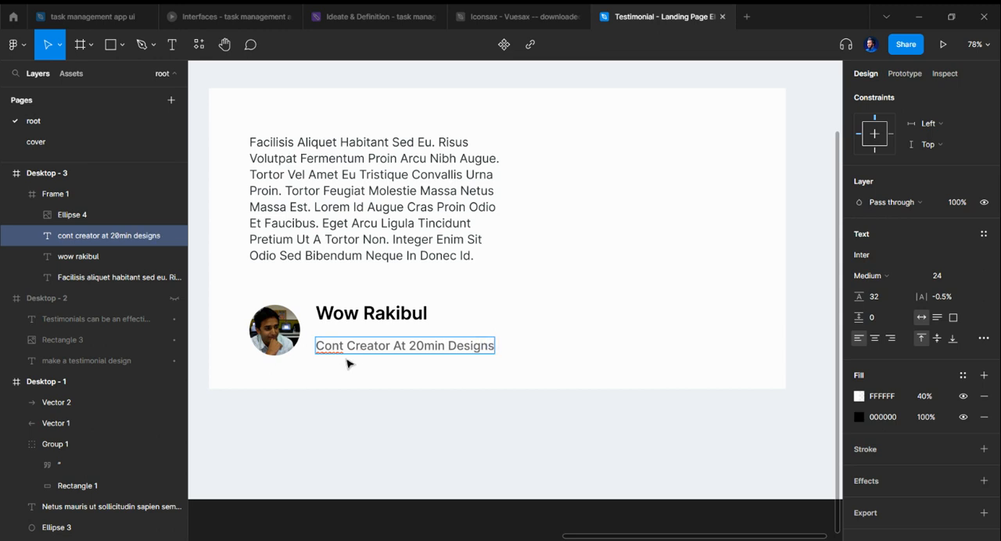
Step: Change the word "At" in the job line to lowercase through its type settings
double_click(397, 344)
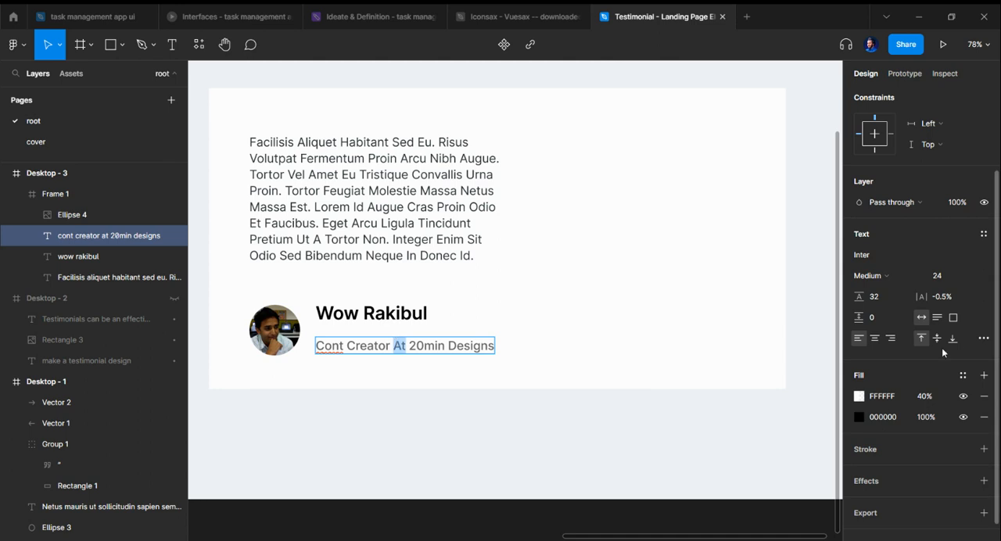
left_click(983, 338)
left_click(796, 463)
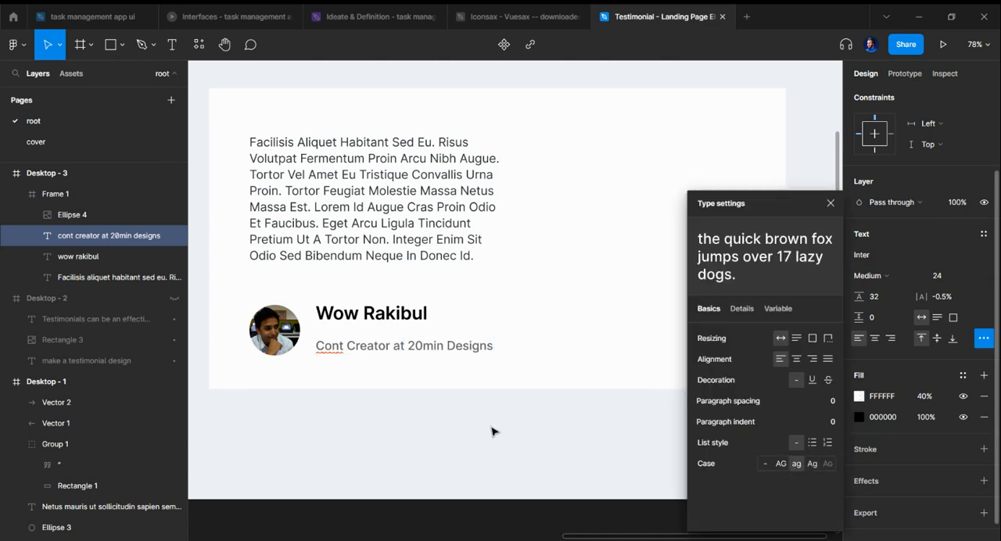
Step: Close the type settings and move the job line slightly up, closer to the reviewer's name
key("Escape")
left_click(465, 413)
scroll(465, 413, "left", 3)
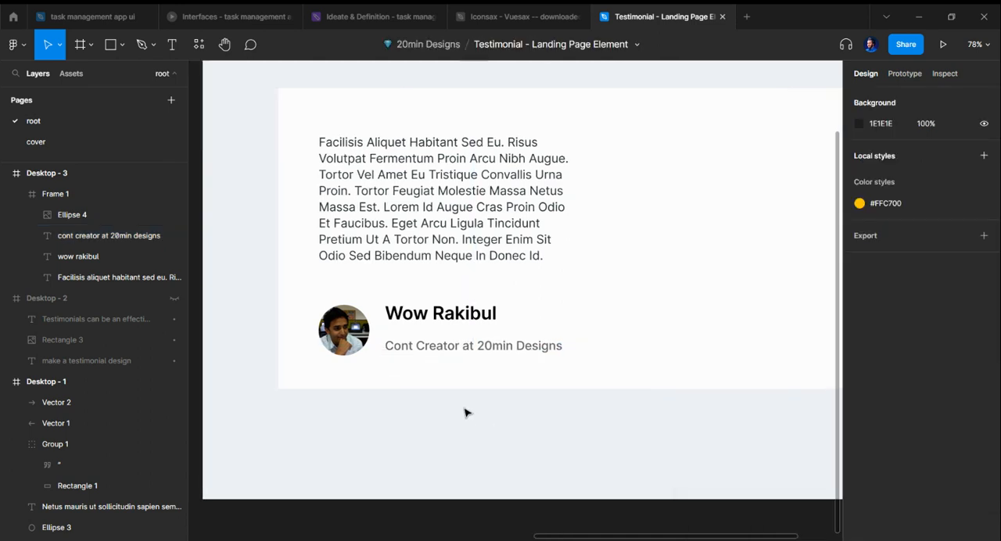
left_click(457, 353)
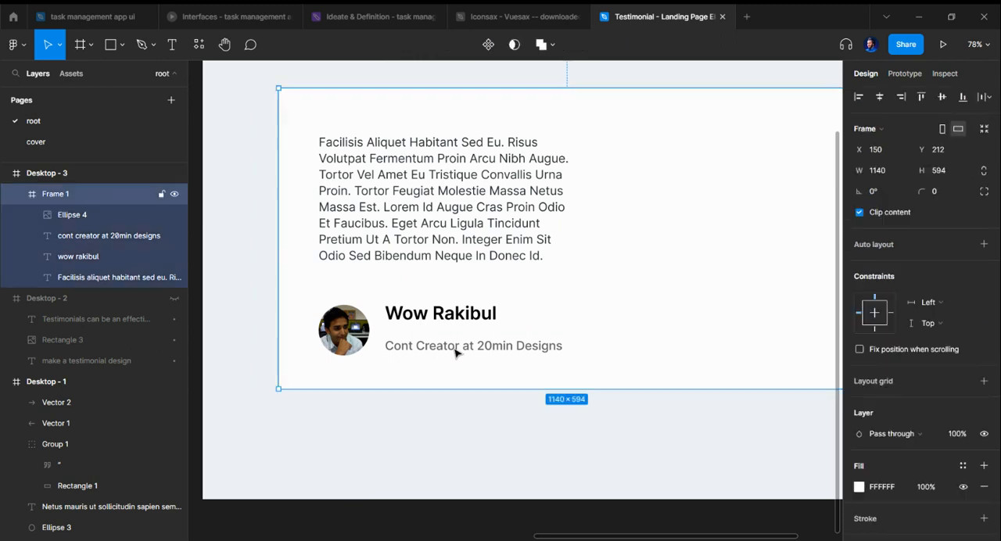
left_click(455, 353)
left_click_drag(452, 347, 453, 340)
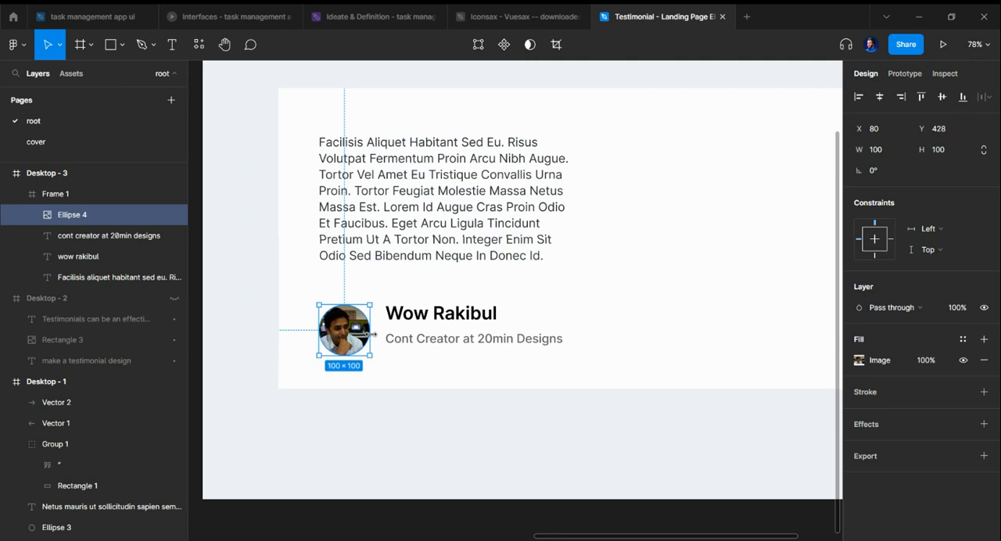
Step: Shrink the avatar to 67 × 67, and group the name and job line with the group's top at Y 445
mouse_move(371, 334)
left_mouse_down()
mouse_move(360, 325)
mouse_move(354, 336)
left_mouse_up()
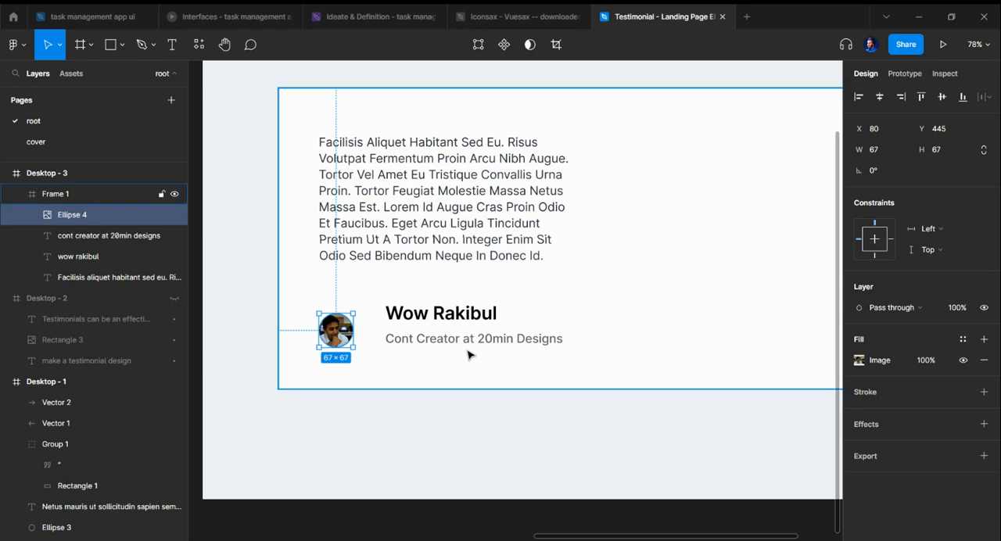
left_click(438, 338)
left_click(440, 314, "shift")
key("ctrl+g")
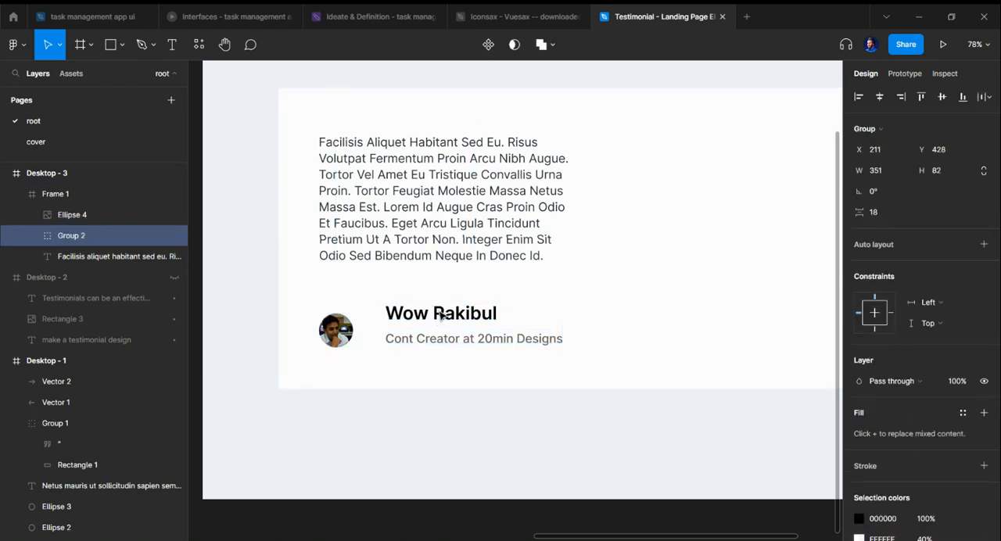
left_click_drag(470, 330, 468, 337)
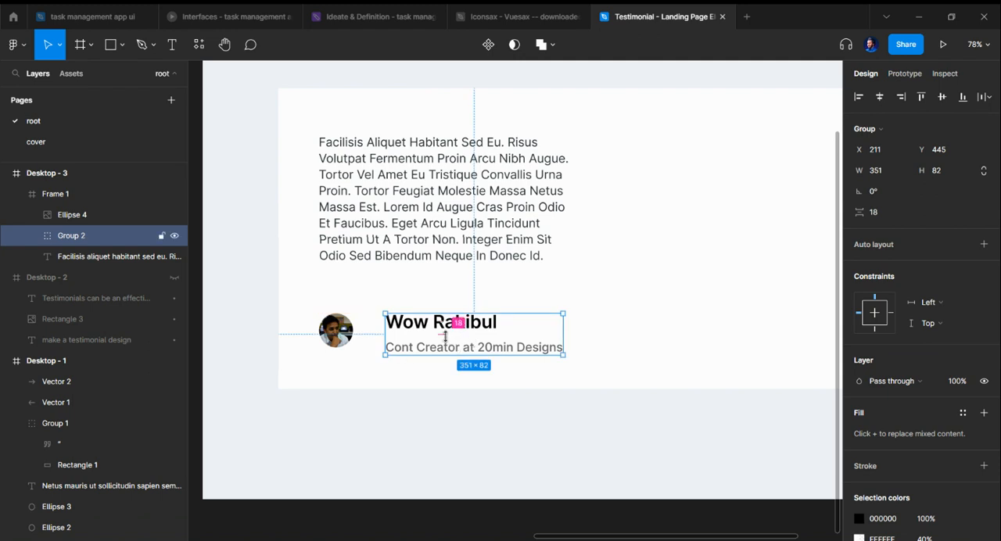
Step: Set the spacing between the name and job line to 12, and move their group closer to the avatar at X 176
left_click(898, 210)
key("Down")
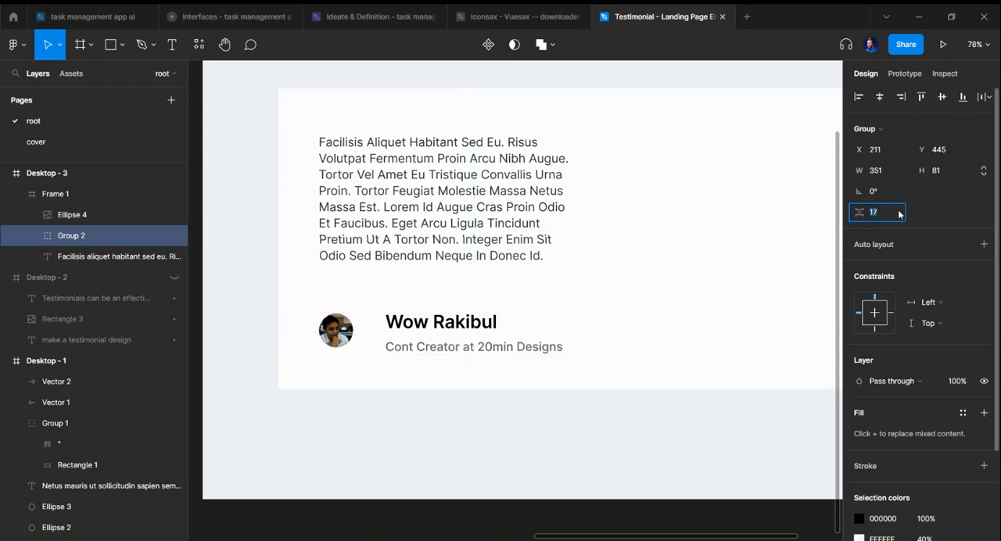
key("Down")
key("Down")
key("Down")
key("Down")
key("Down")
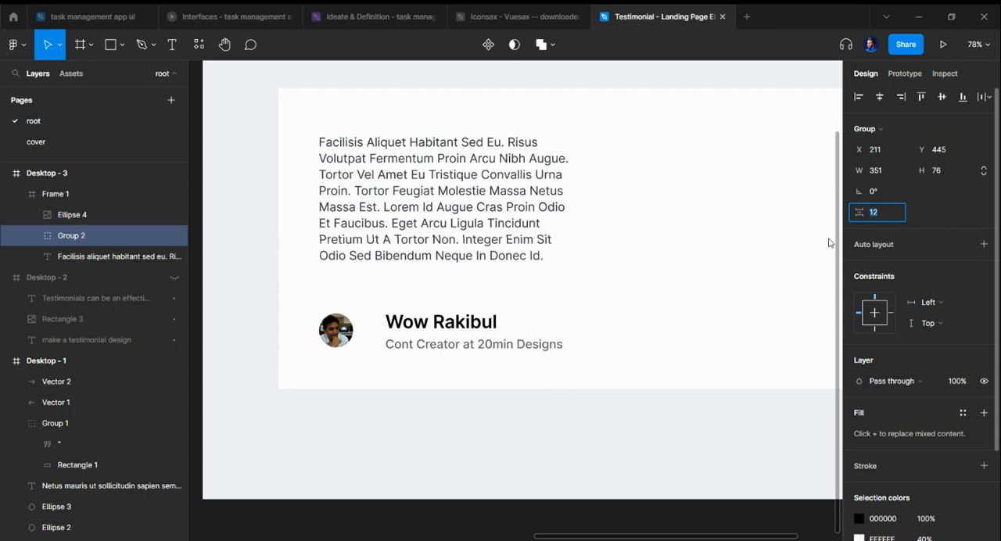
left_click_drag(478, 340, 453, 333)
left_click(458, 374)
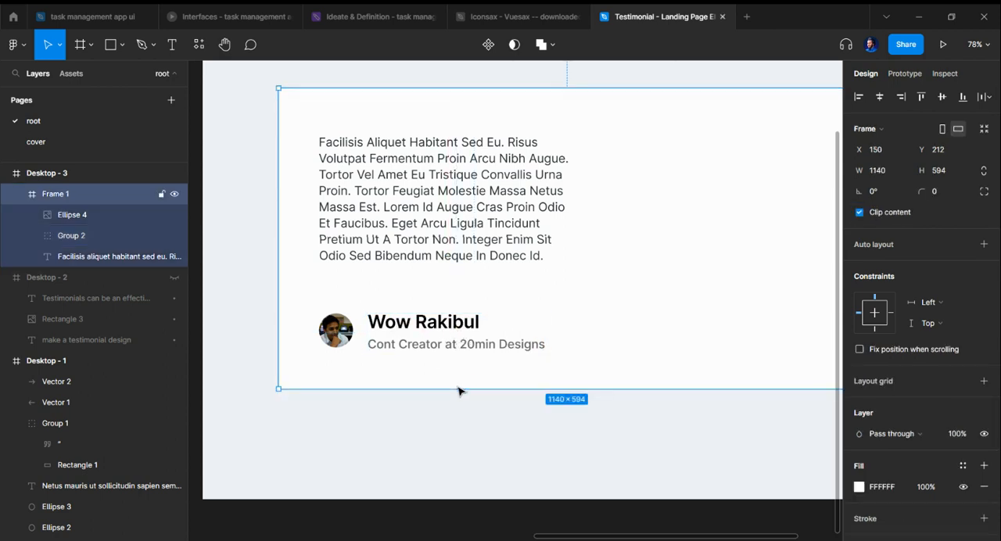
Step: Enlarge the avatar to about 85 × 85 and group it with the name and job line group
left_click(351, 335)
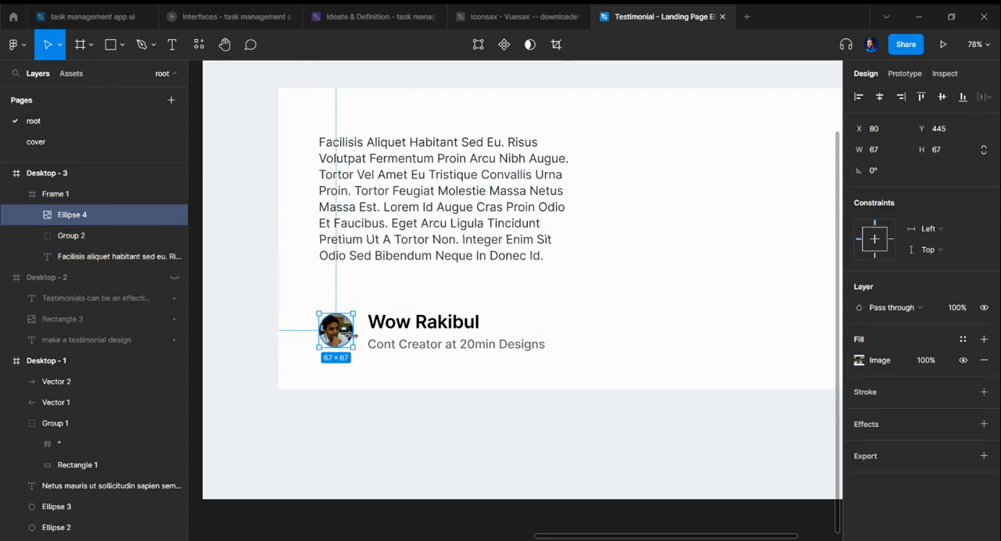
left_click(435, 344, "shift")
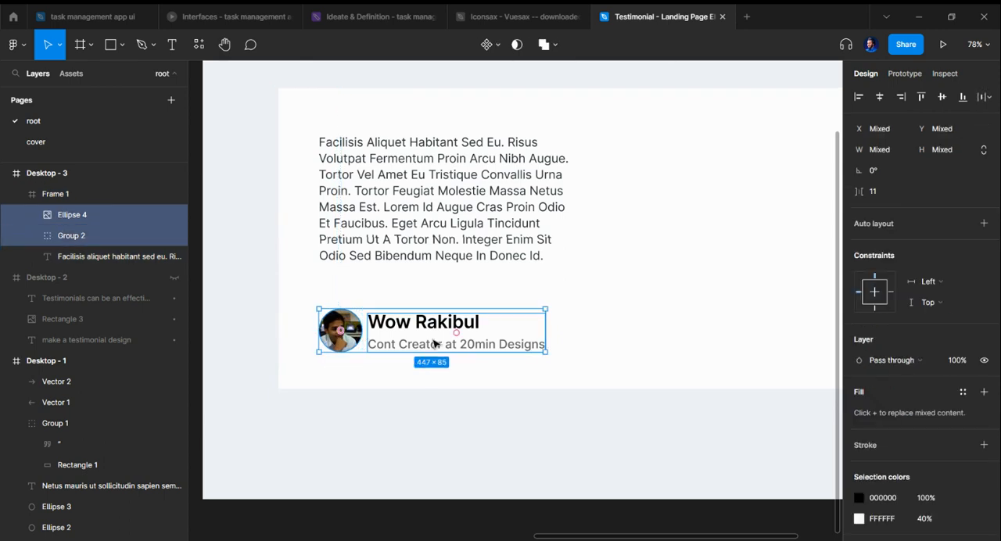
key("ctrl+g")
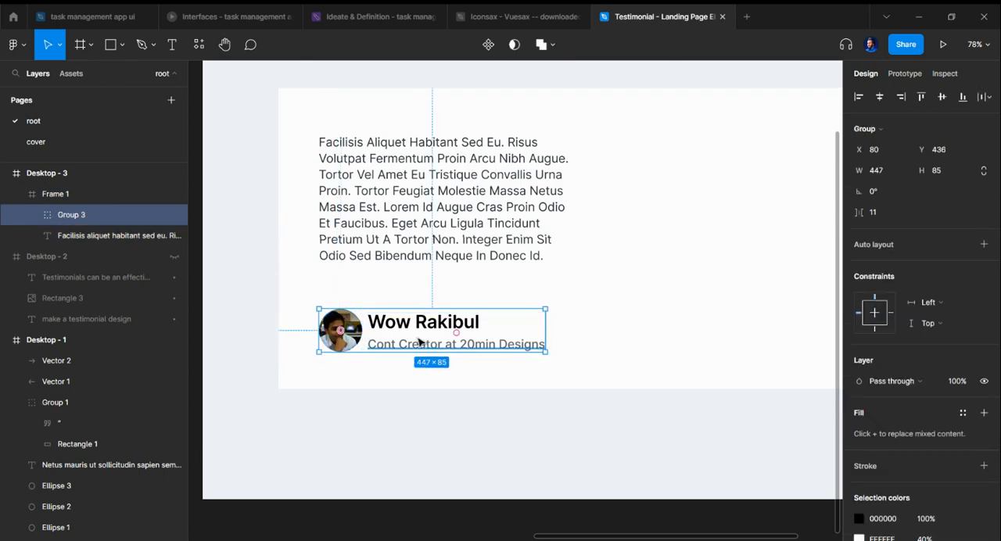
Step: Move the name and job line group inside the avatar group to X 208, Y 441
double_click(420, 342)
key("Up")
key("Up")
key("Up")
key("Up")
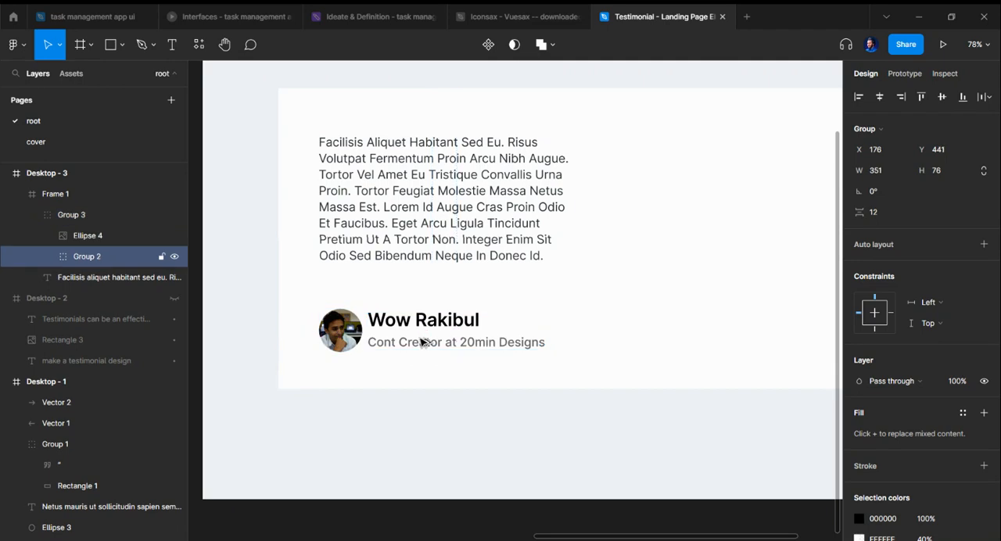
key("shift+Right")
key("shift+Right")
key("shift+Right")
left_click_drag(422, 341, 442, 332)
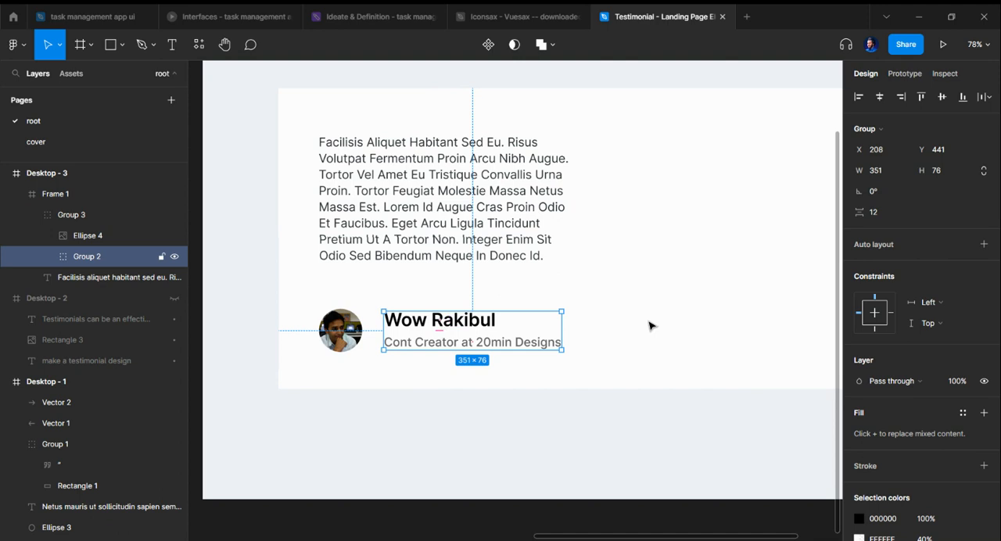
Step: Increase the spacing between the reviewer's name and the job line to 15
key("Up")
key("Up")
key("Up")
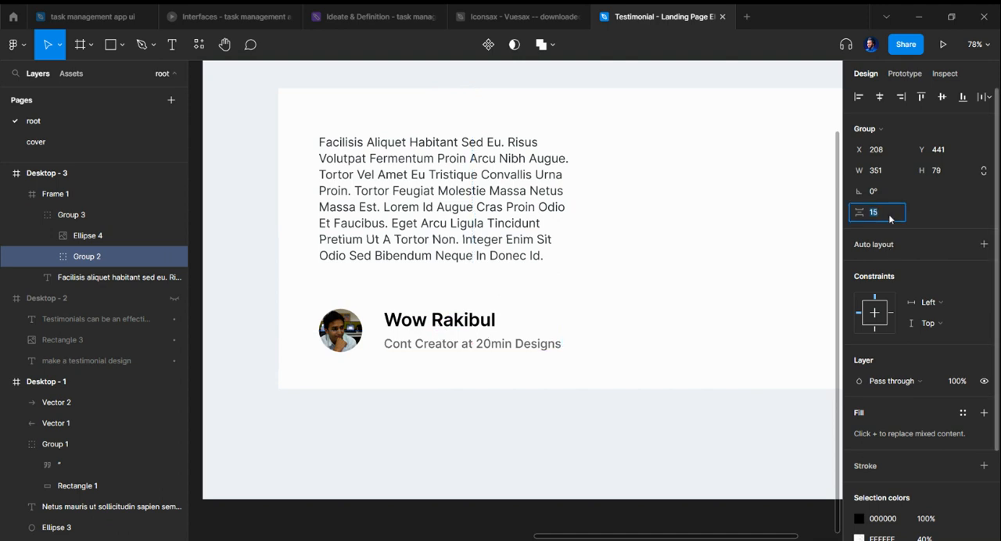
left_click(449, 411)
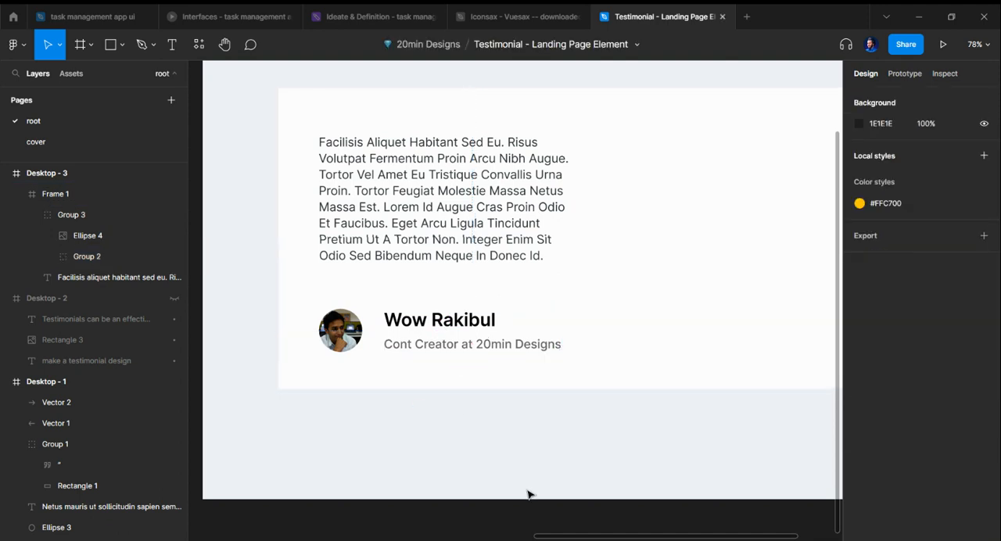
Step: Resize the review paragraph's text box to 381 × 162
scroll(516, 407, "down", 5)
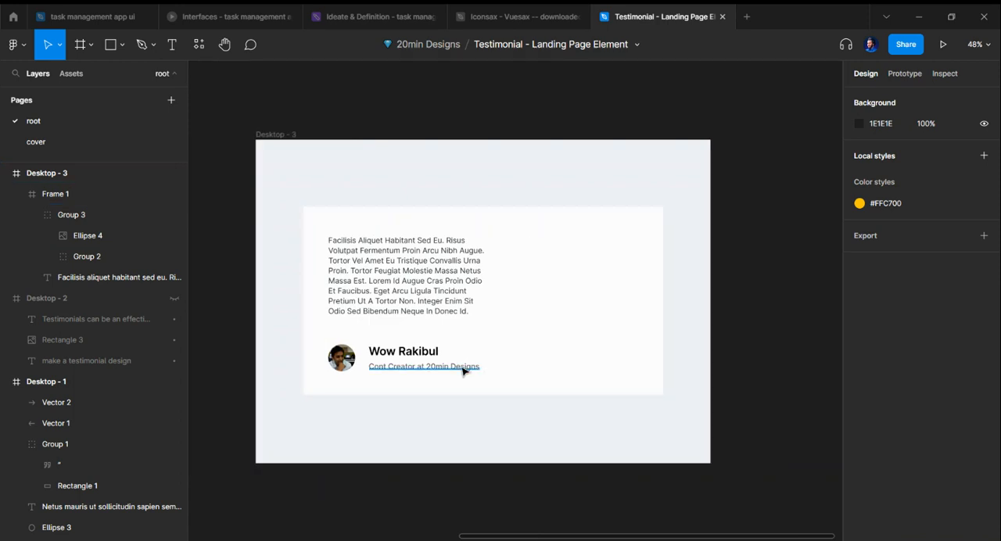
scroll(560, 362, "up", 2)
scroll(485, 313, "down", 1)
left_click(447, 268)
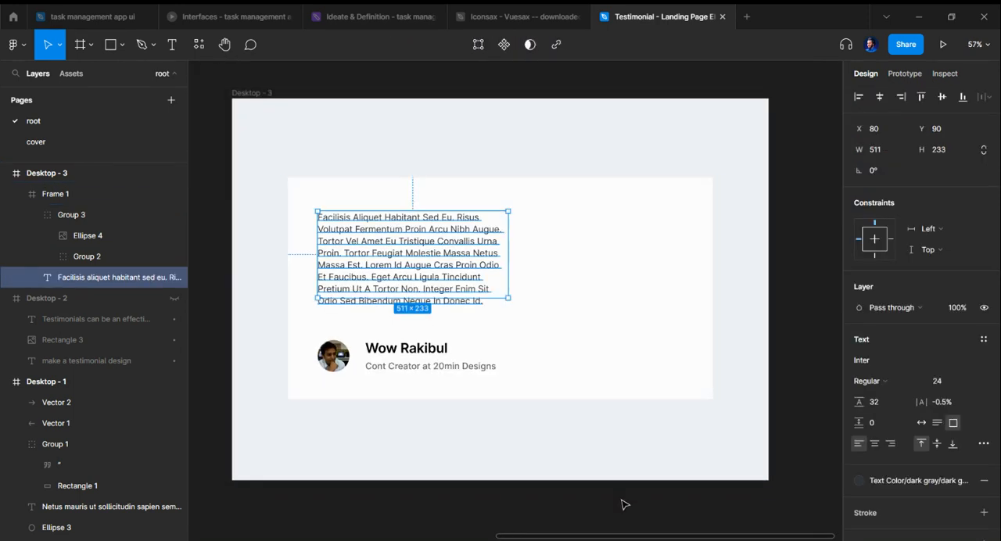
scroll(514, 356, "up", 1)
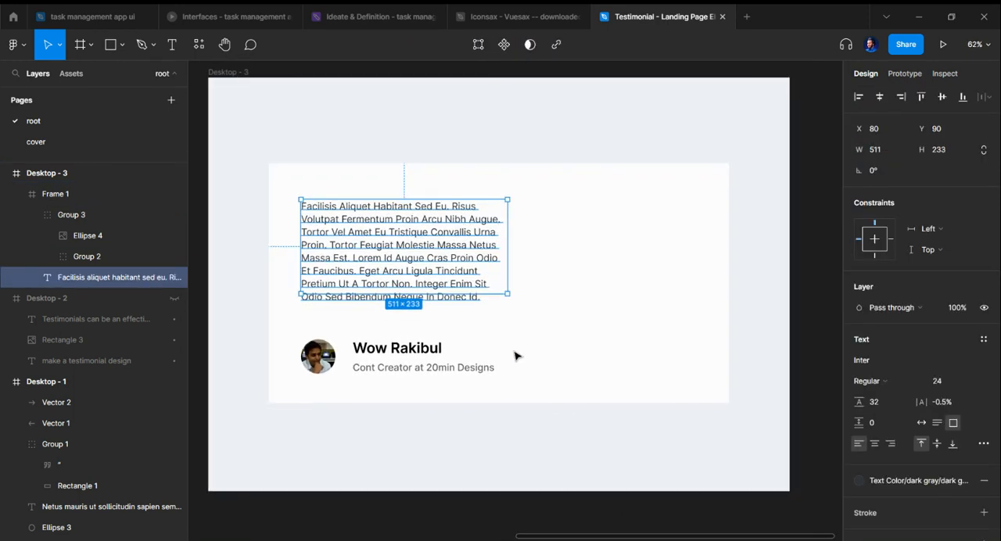
left_click(572, 440)
scroll(589, 417, "right", 1)
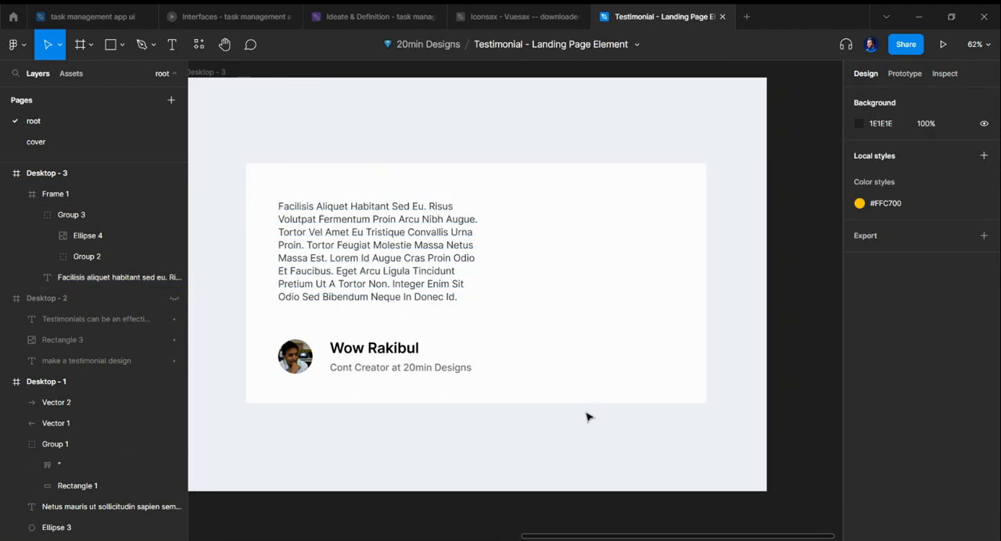
left_click(408, 261)
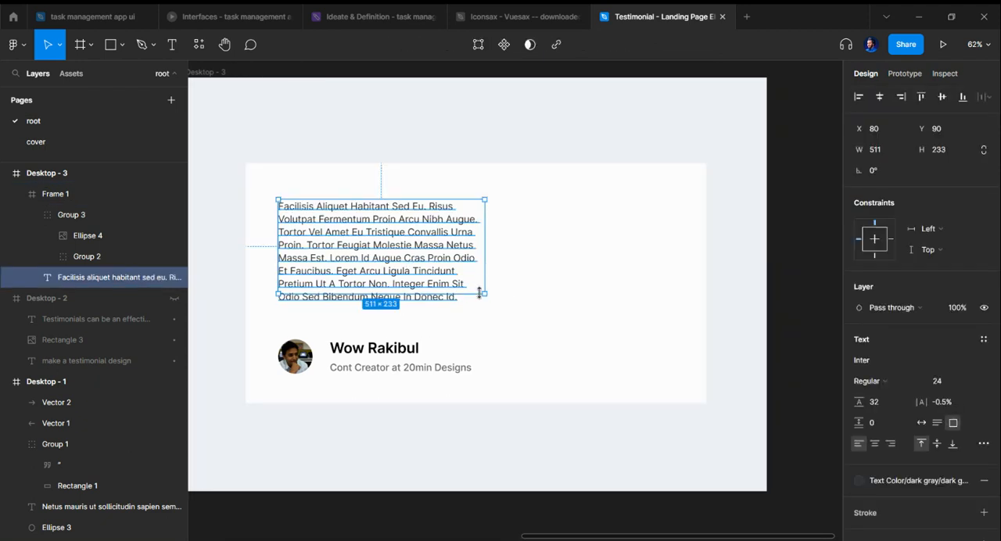
left_click_drag(475, 291, 432, 266)
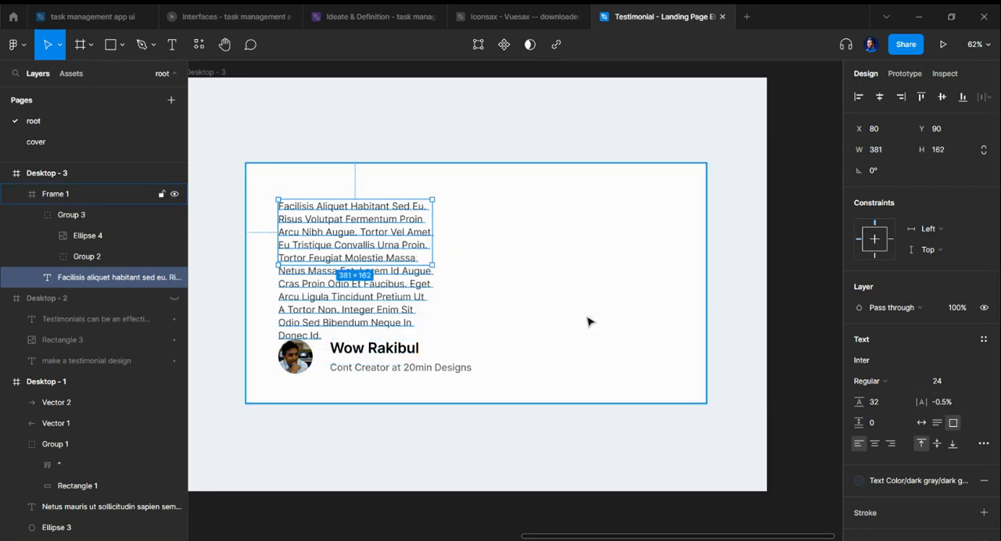
left_click(553, 338)
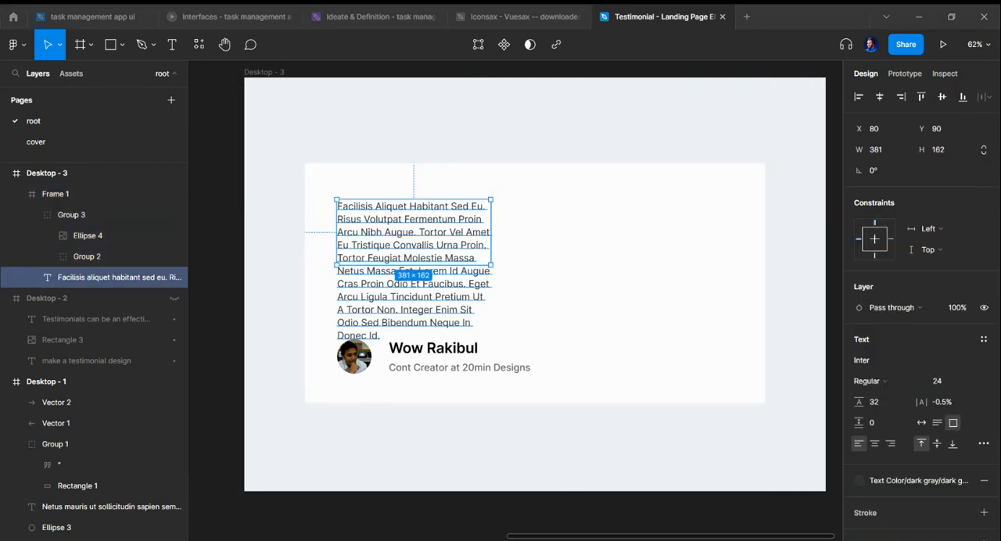
left_click(777, 336)
Step: Set the review paragraph's resizing to truncate text in its type settings and close them
left_click(450, 298)
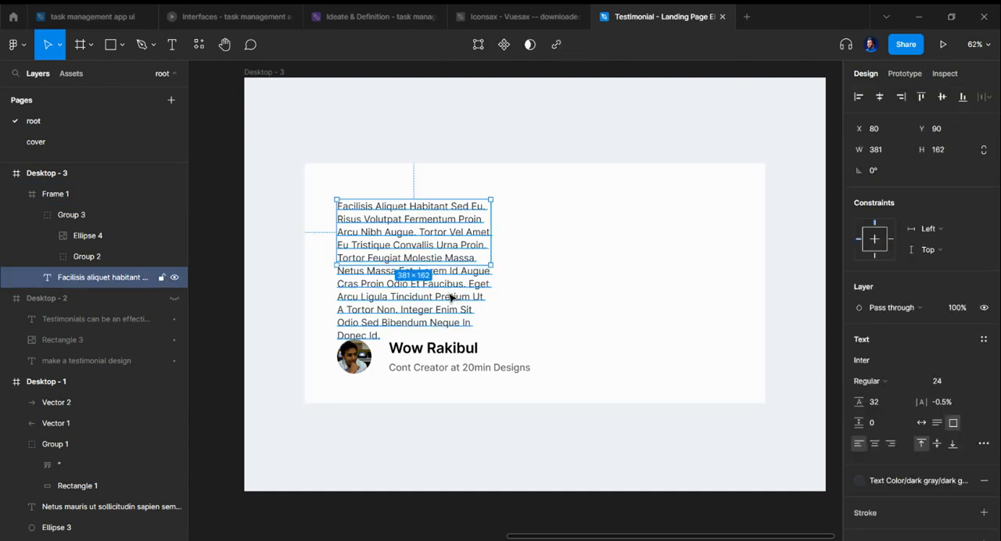
left_click(979, 444)
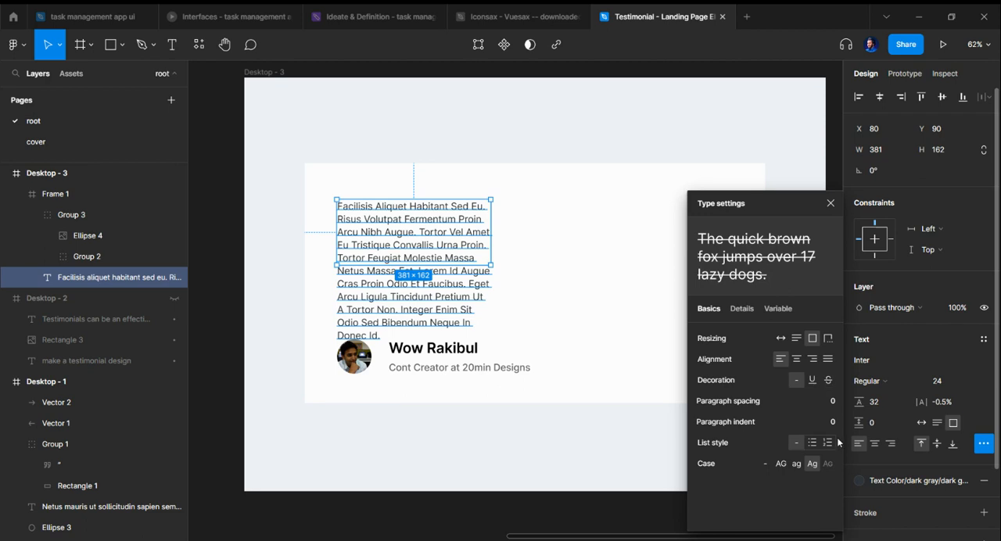
left_click(828, 338)
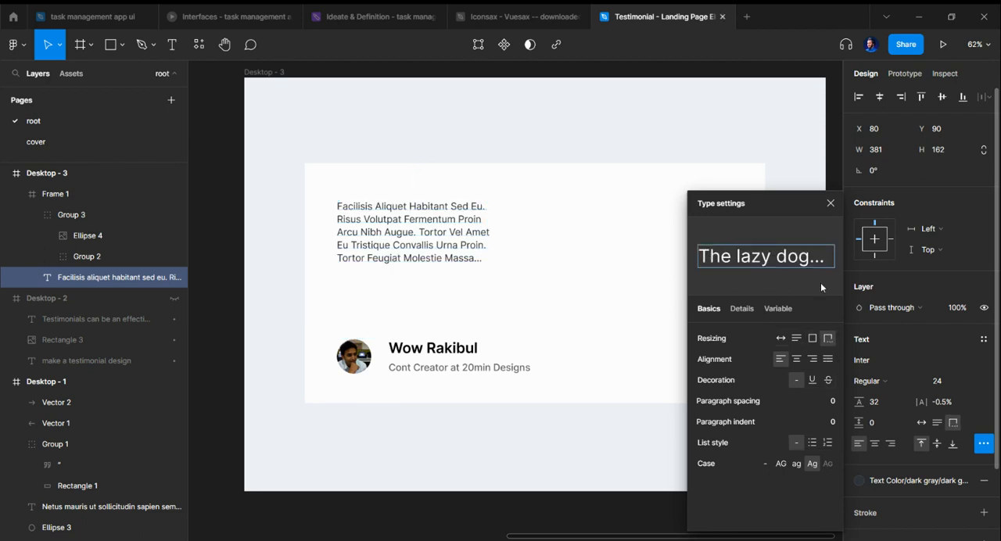
left_click(831, 204)
left_click(560, 281)
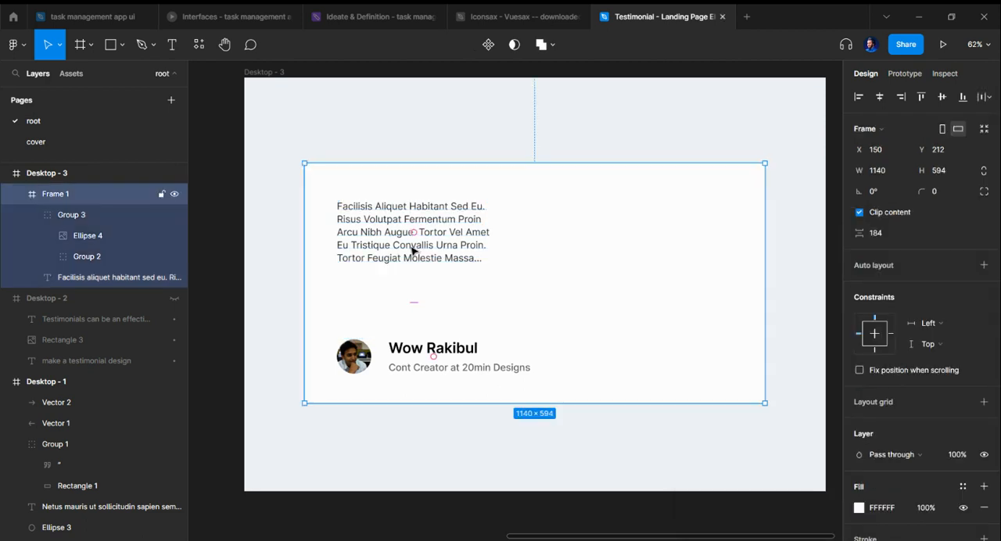
Step: Move the review paragraph down to Y 135 and duplicate it into the container's right half at X 630
left_click(442, 246)
left_click_drag(443, 245, 447, 265)
left_click(592, 304)
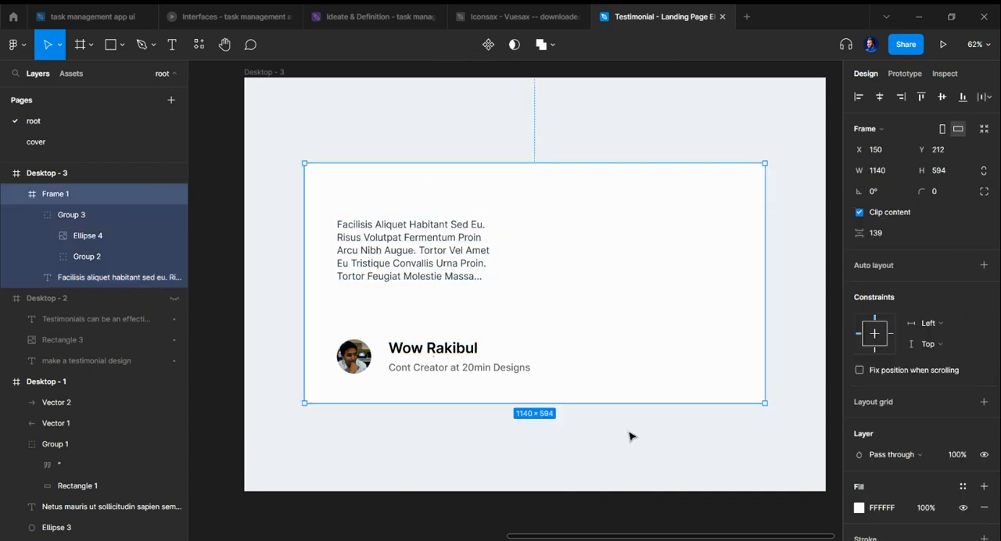
scroll(614, 312, "right", 2)
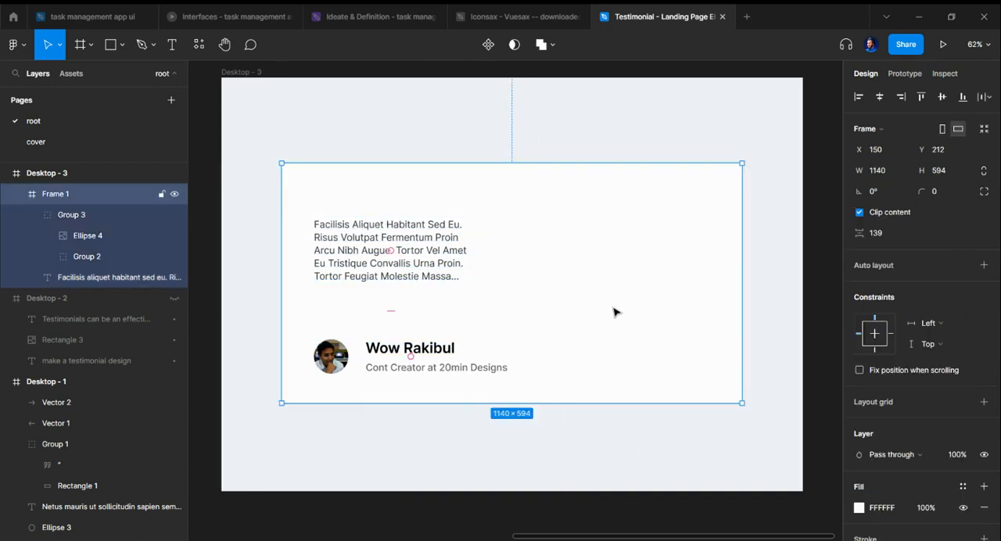
left_click(354, 264)
left_click_drag(358, 266, 576, 266)
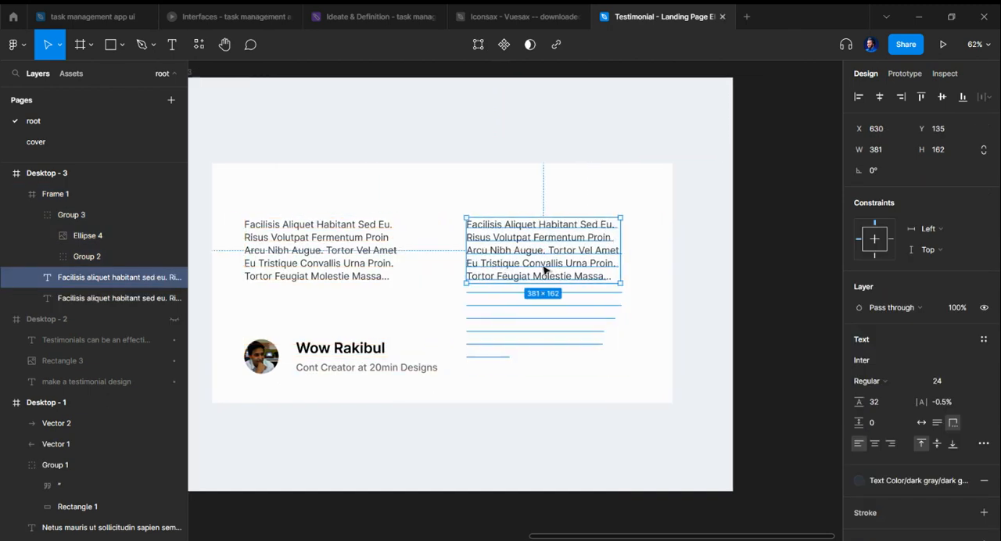
Step: Draw a frame around the duplicated paragraph and narrow it from its left edge to 493 × 390
scroll(540, 264, "right", 6)
key("f")
left_click_drag(442, 216, 655, 373)
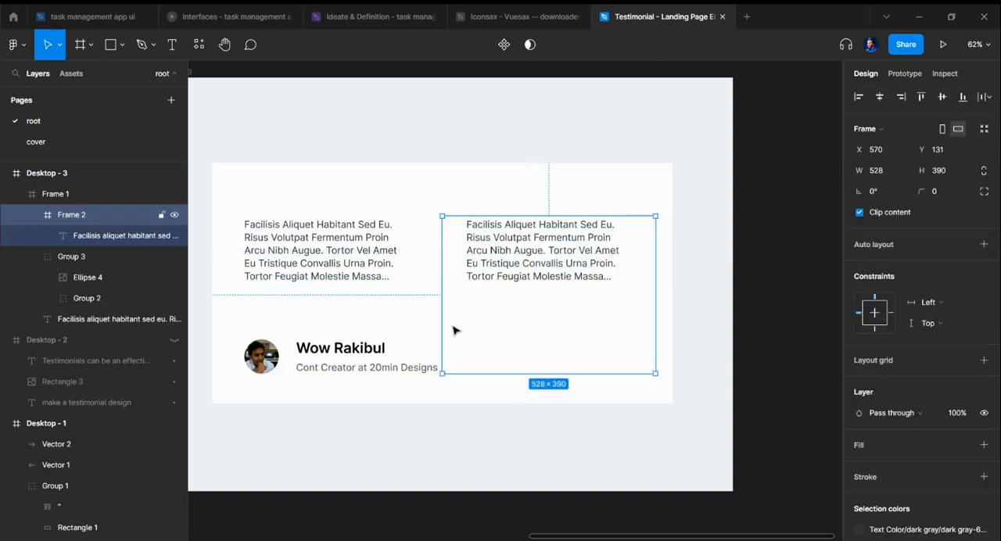
left_click_drag(443, 317, 457, 319)
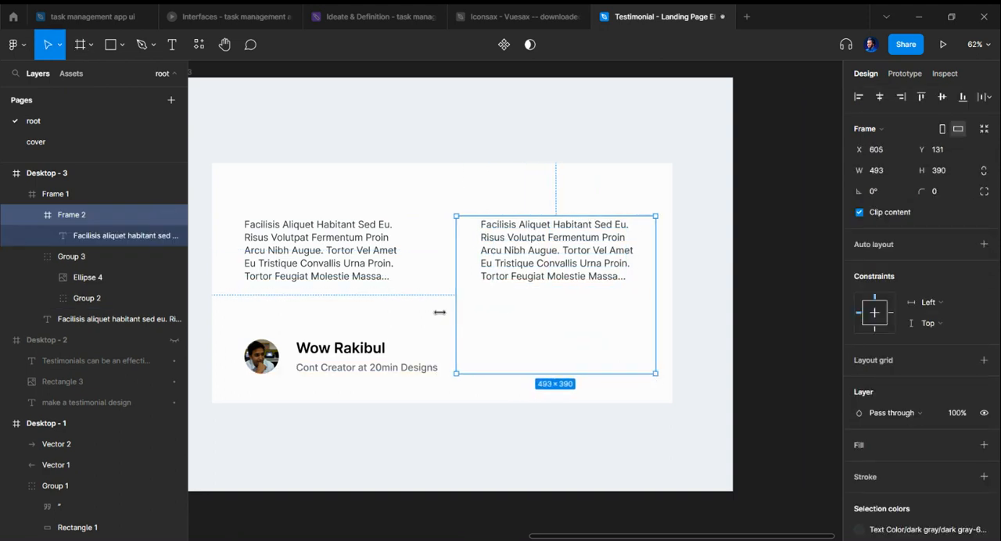
Step: Scale the group of avatar, name and job line down proportionally with the Scale tool
left_click(327, 352)
scroll(375, 351, "left", 2)
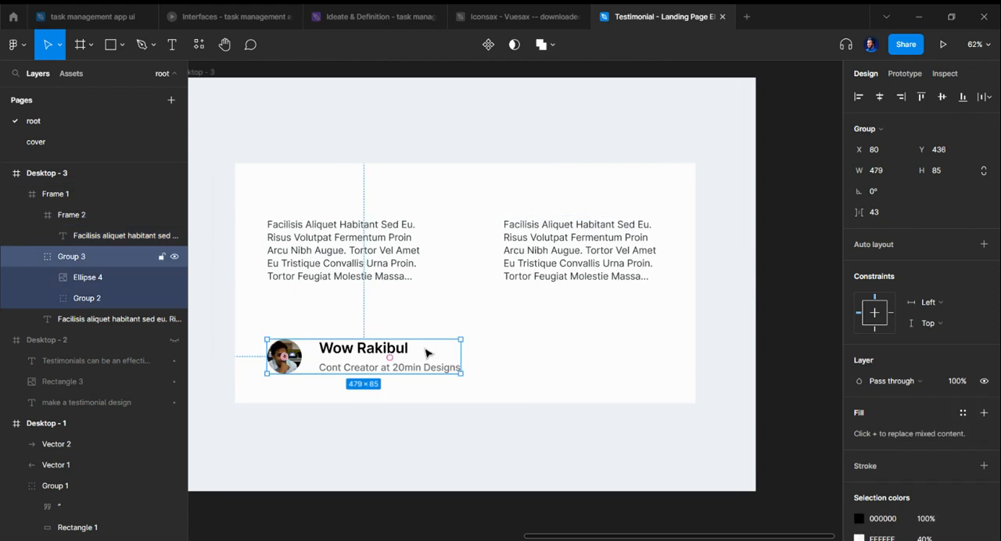
key("k")
left_click_drag(462, 350, 393, 354)
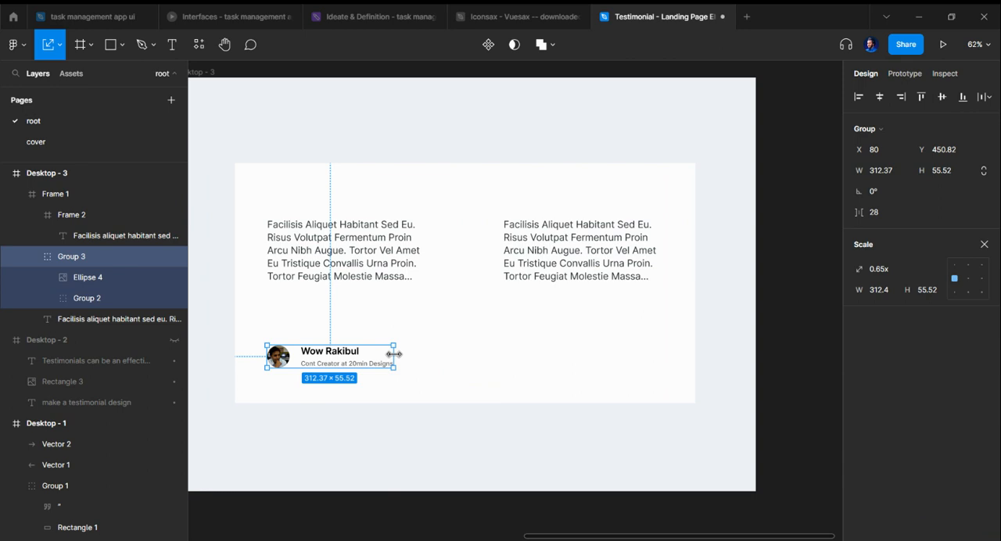
Step: Nudge the original review paragraph slightly left and select the frame holding the duplicated paragraph
left_click(352, 270)
mouse_move(352, 270)
left_mouse_down()
mouse_move(343, 295)
mouse_move(348, 269)
left_mouse_up()
left_click(543, 279)
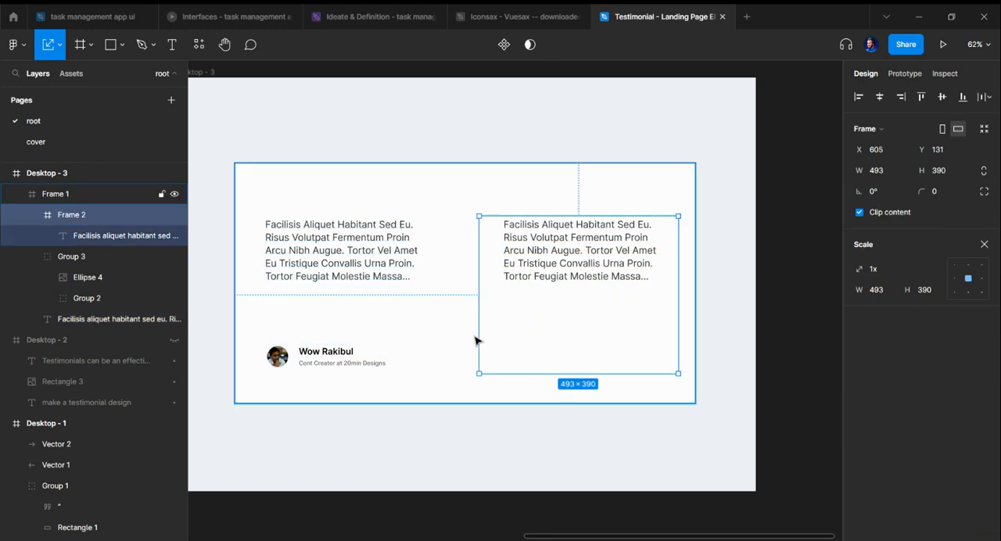
Step: Widen the frame around the duplicated paragraph from its left edge to 575 × 390, keeping the text at its current size
left_click_drag(477, 336, 445, 335)
key("ctrl+z")
key("v")
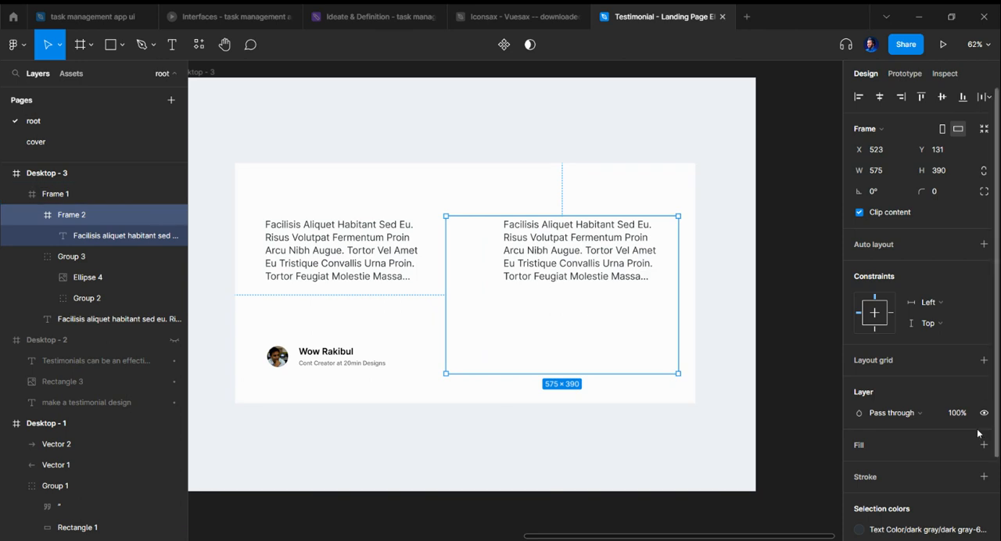
Step: Give the paragraph's frame a white FFFFFF fill and a drop shadow
left_click(897, 443)
scroll(899, 354, "down", 3)
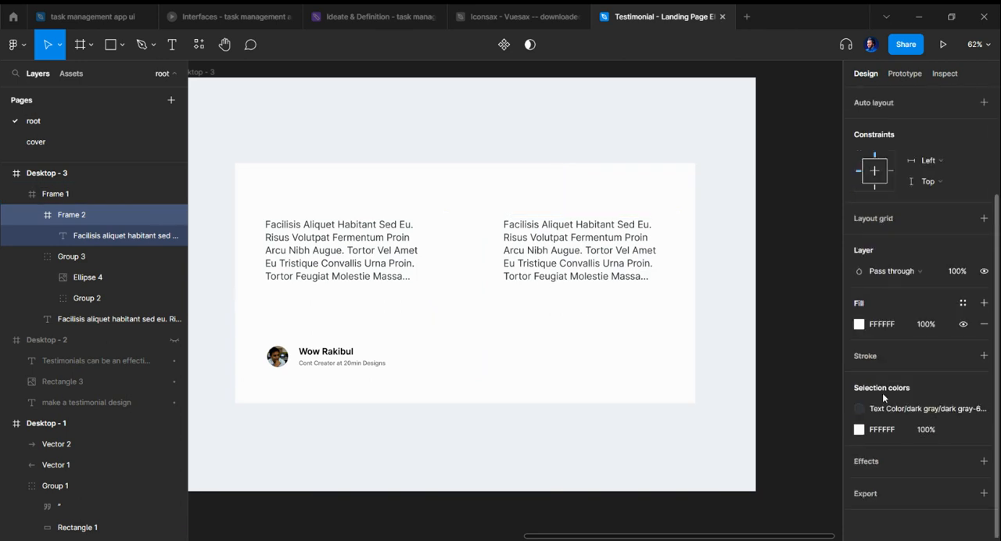
left_click(899, 459)
left_click(743, 350)
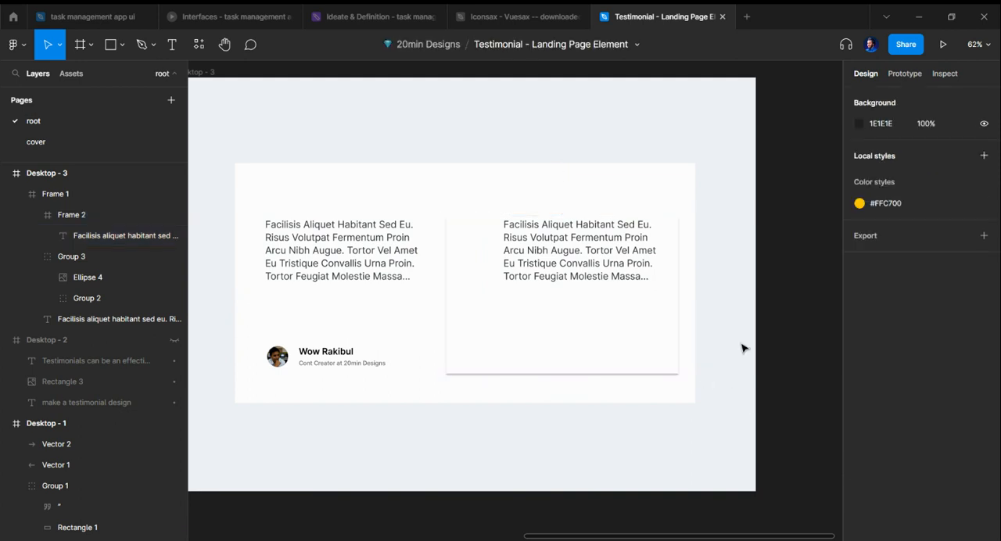
Step: Move the paragraph inside the card frame to X 45, Y 33 and enlarge its text box to 505 × 307
left_click(580, 252, "ctrl")
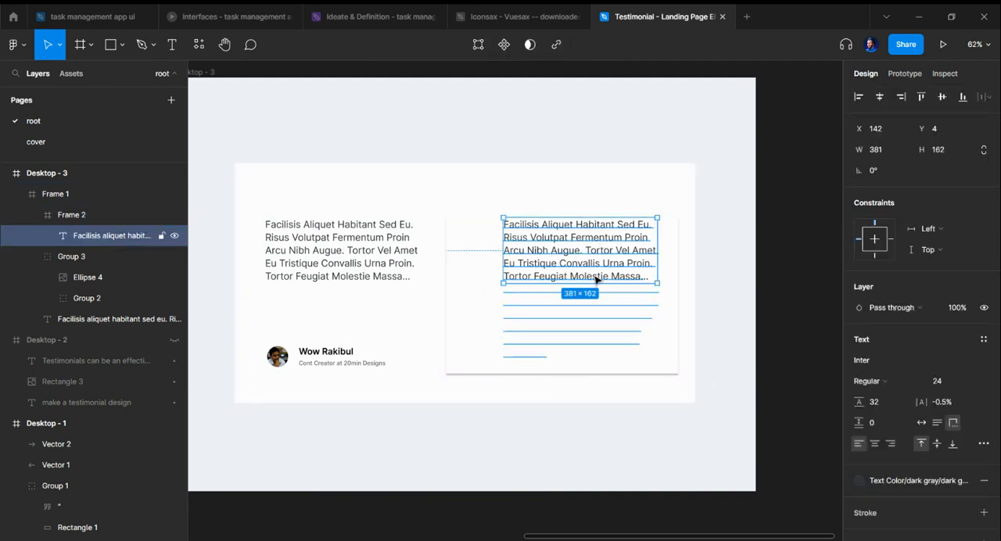
left_click_drag(579, 266, 541, 277)
left_click_drag(617, 295, 629, 353)
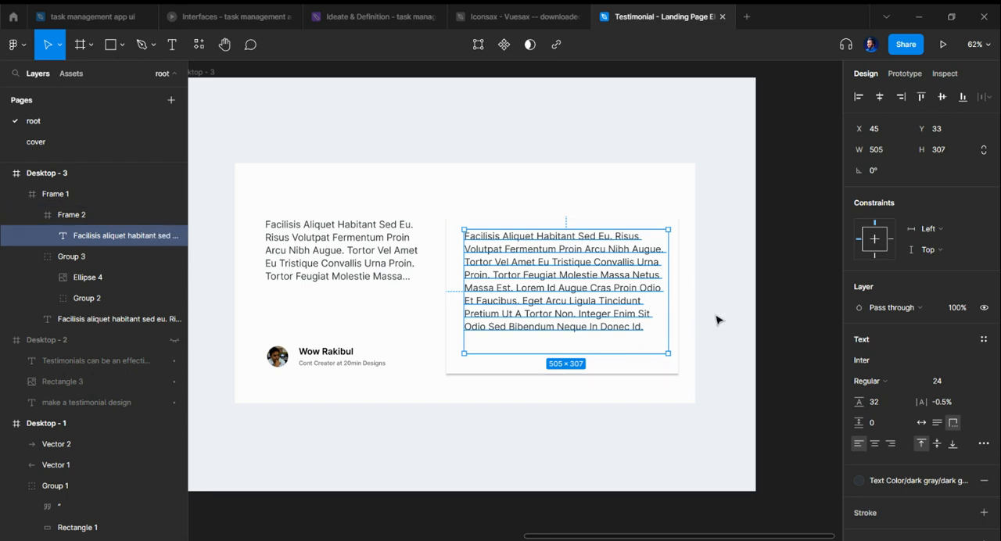
Step: Launch the Lorem Ipsum plugin and set the card paragraph to Semi Bold at size 36
key("ctrl+/")
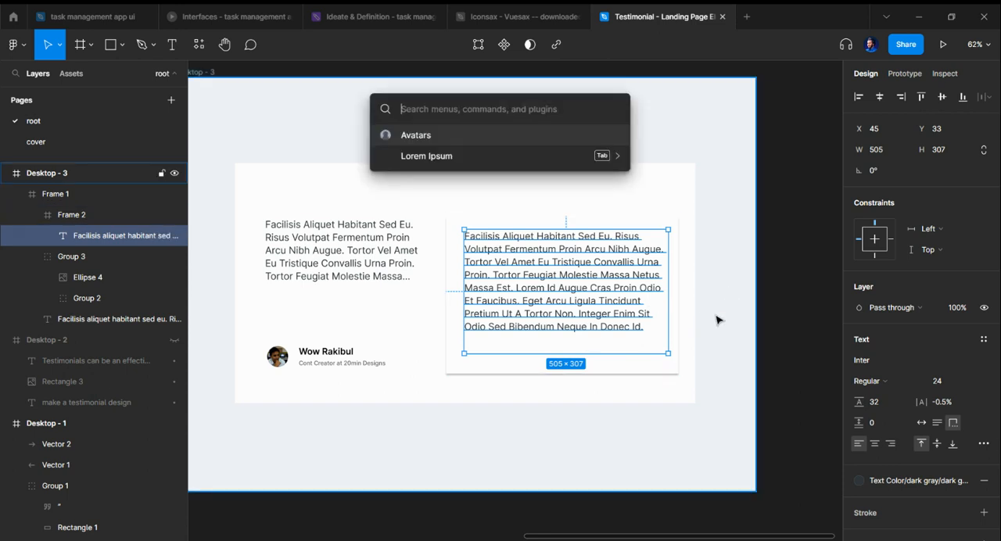
type("lore")
key("Return")
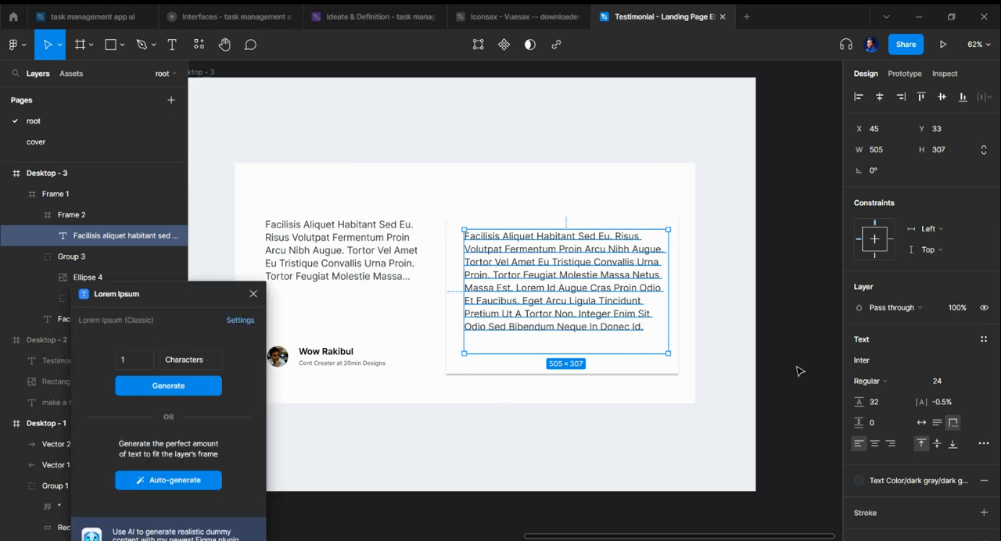
left_click(886, 381)
left_click(894, 301)
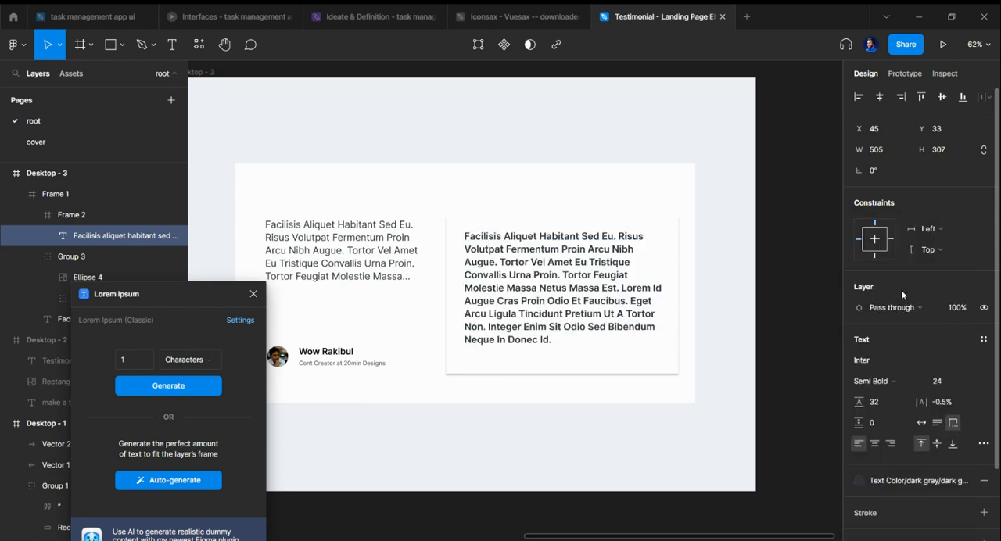
left_click(972, 382)
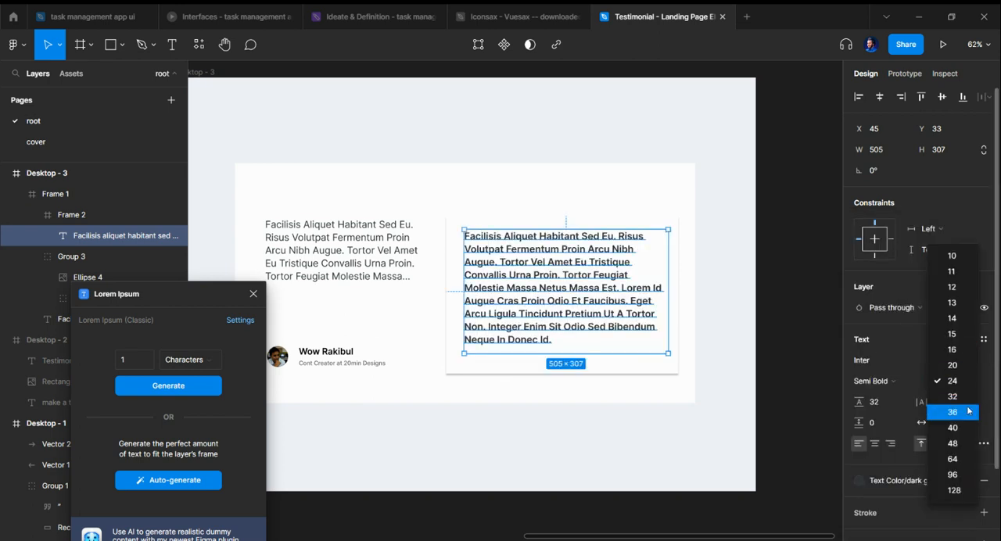
left_click(968, 413)
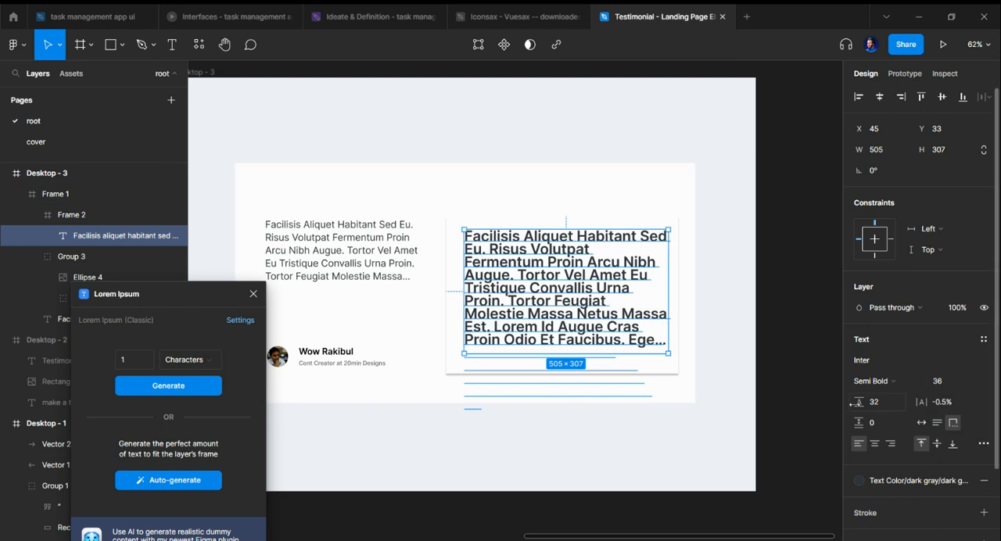
Step: Try a line height of 40 on the card paragraph, and settle on 44
left_click(880, 405)
type("40")
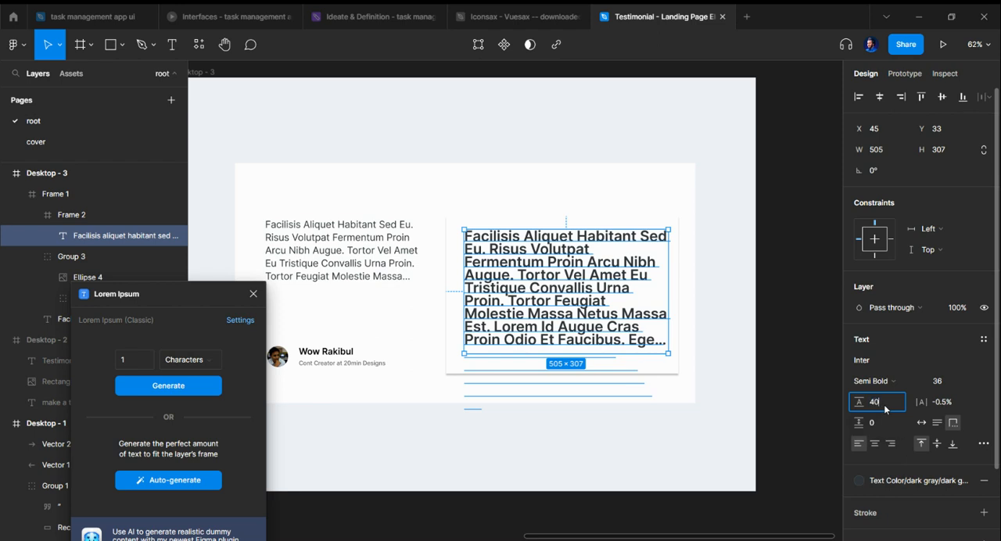
key("Return")
left_click(883, 405)
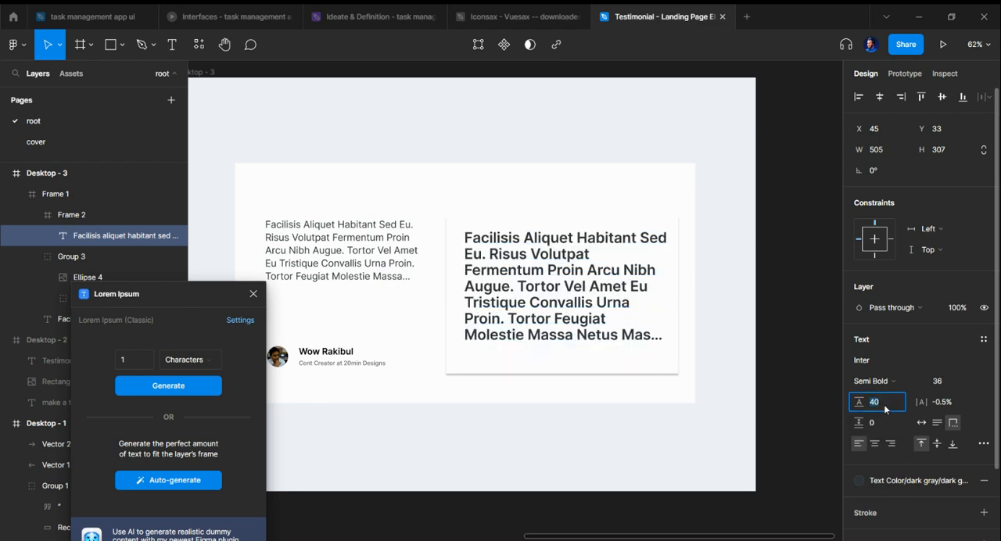
type("44")
key("Return")
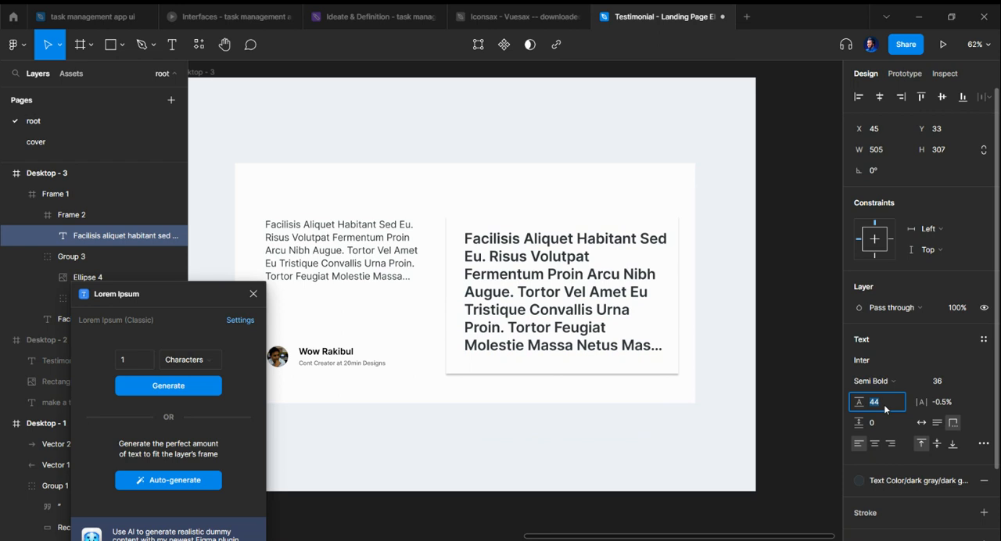
Step: Auto-generate new lorem ipsum text that fits the card paragraph's box and set the box to auto height
left_click(174, 480)
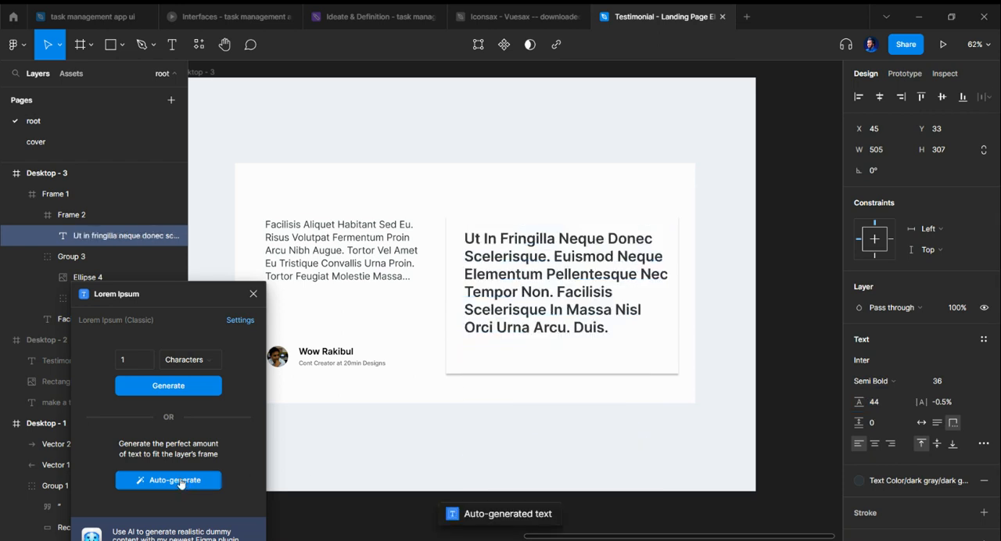
left_click(937, 422)
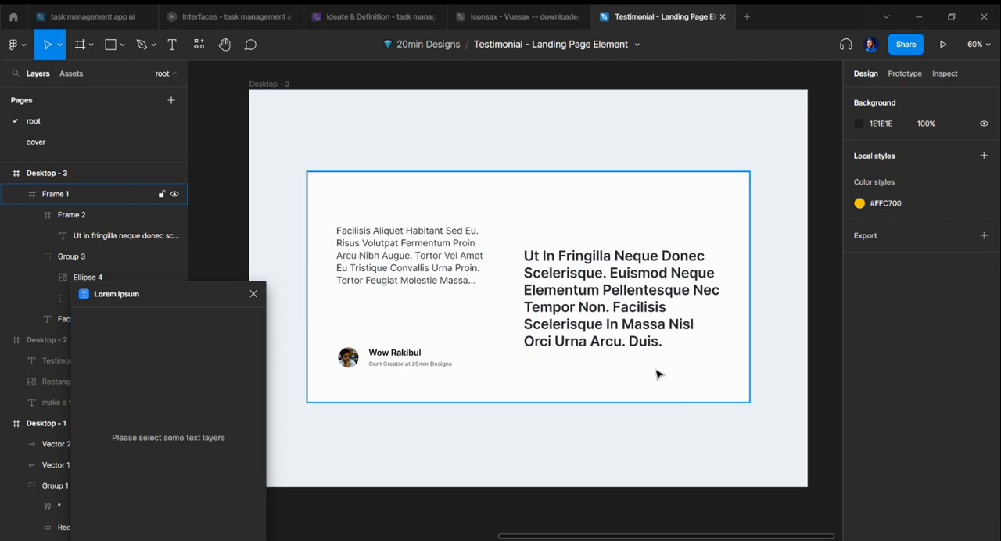
Step: Turn the drop shadow of the review card frame back on and clear the selection
left_click(640, 338)
left_click(639, 337)
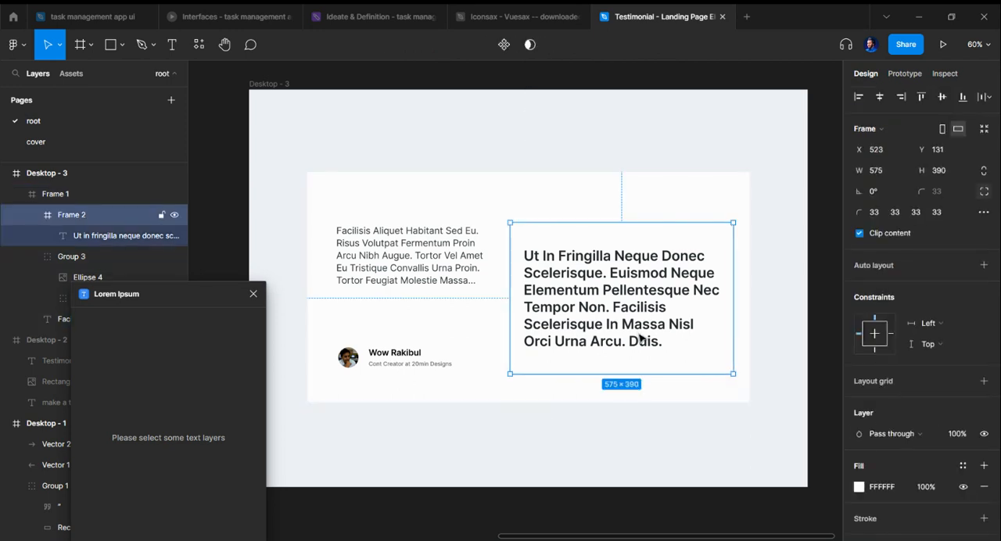
scroll(931, 457, "down", 5)
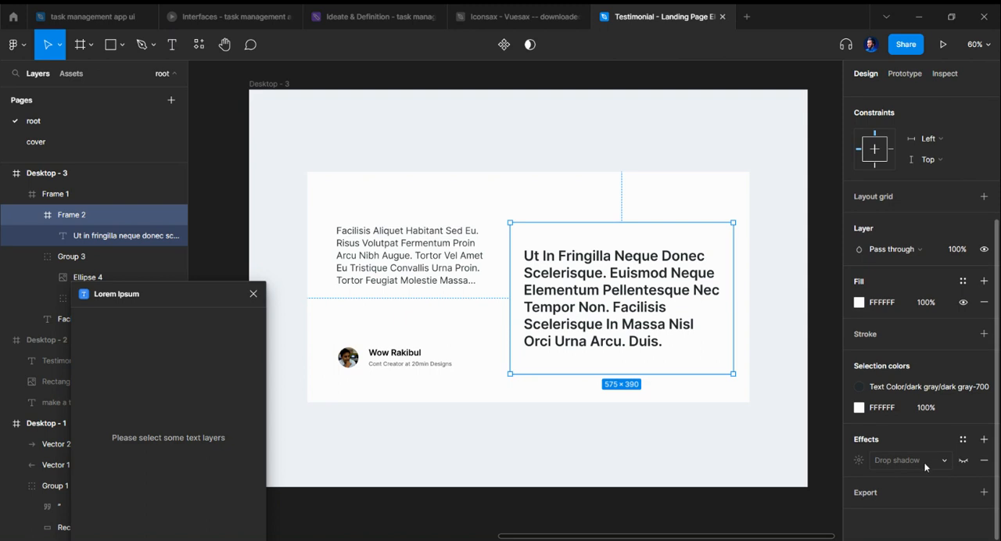
left_click(962, 461)
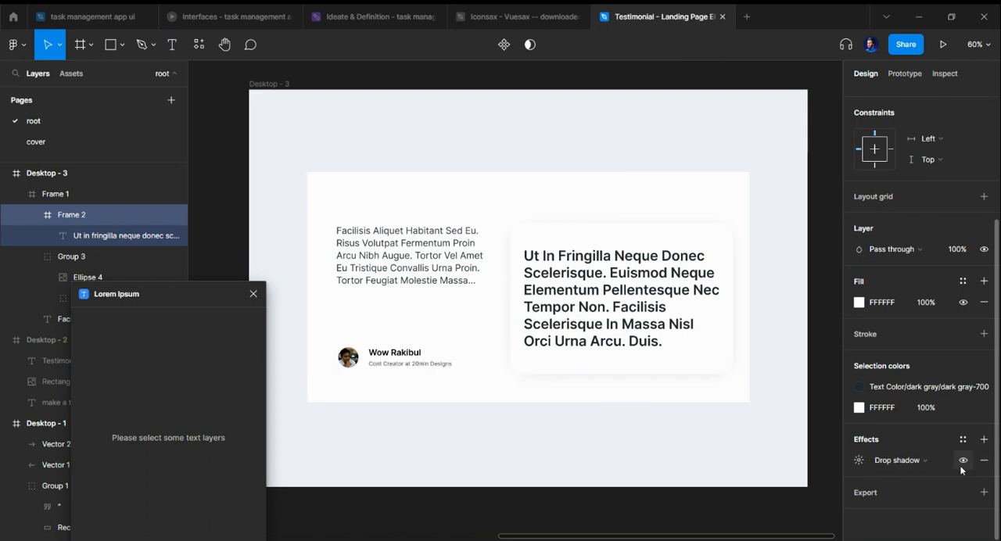
left_click(786, 431)
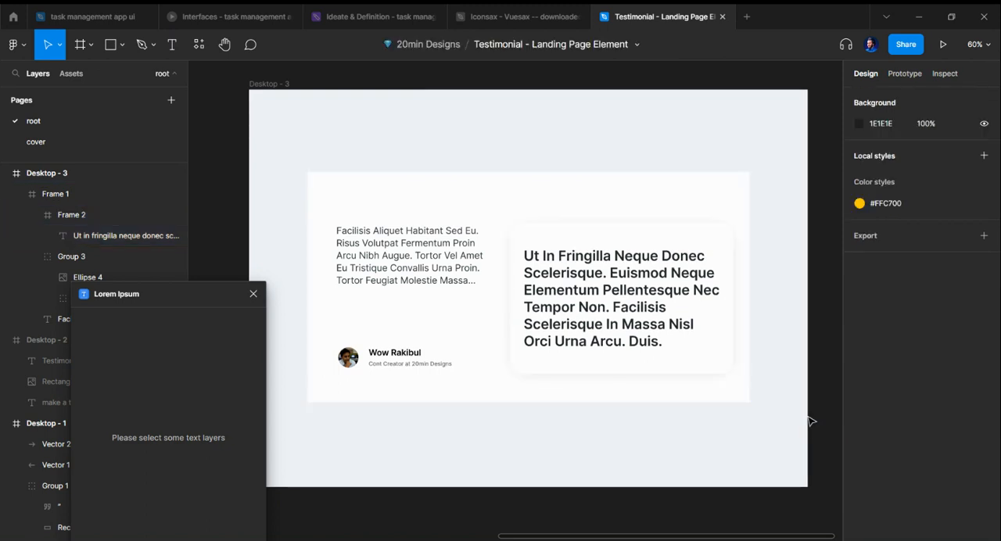
scroll(763, 421, "up", 2)
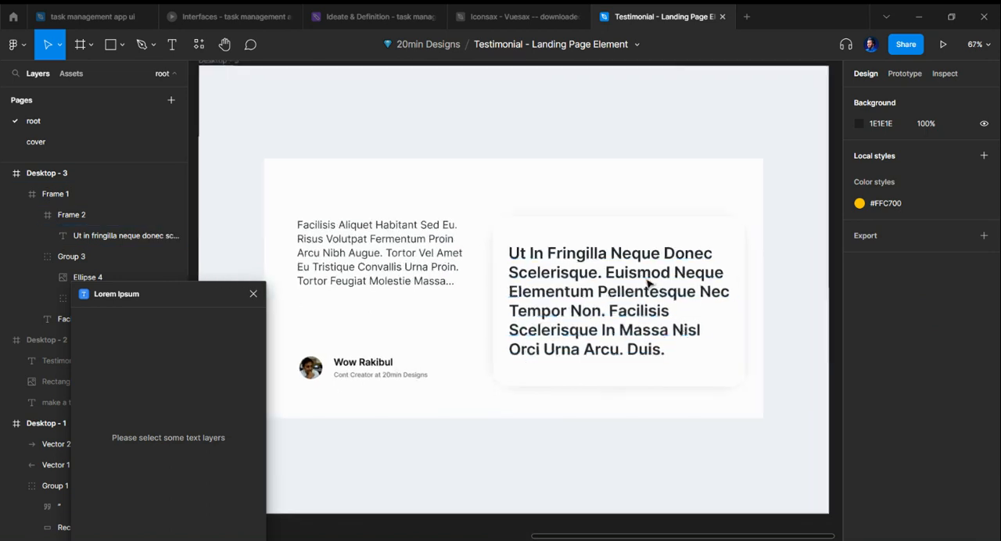
scroll(759, 420, "down", 4)
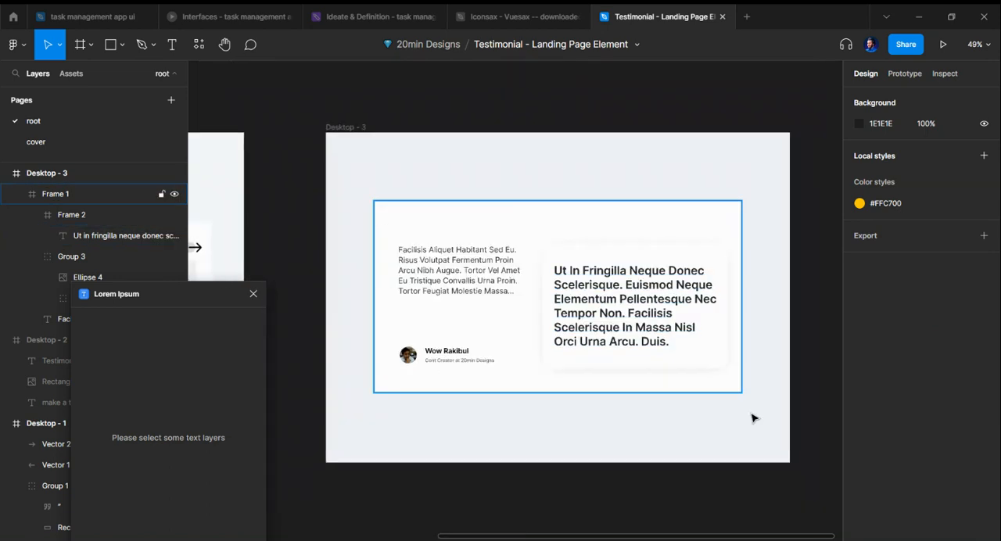
left_click(632, 300, "ctrl")
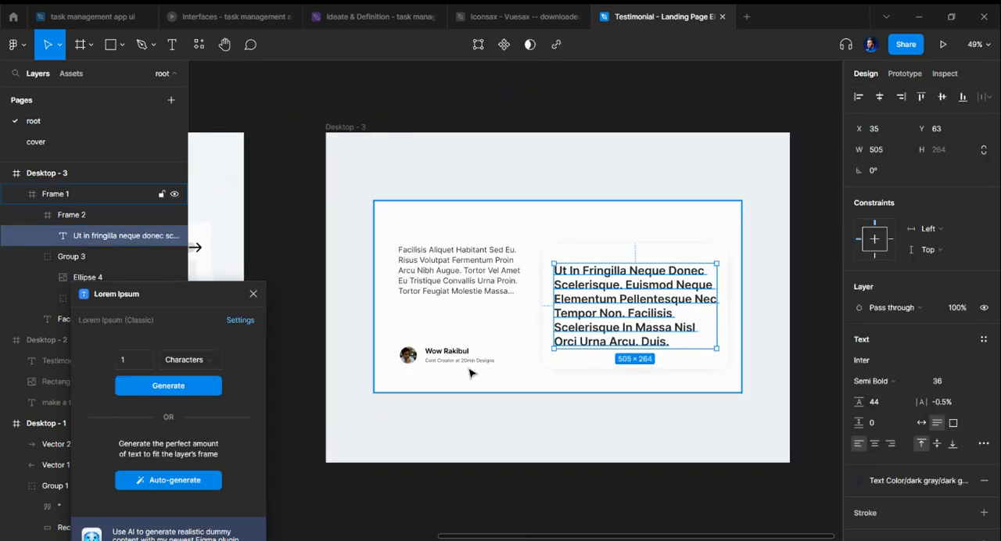
left_click(797, 413)
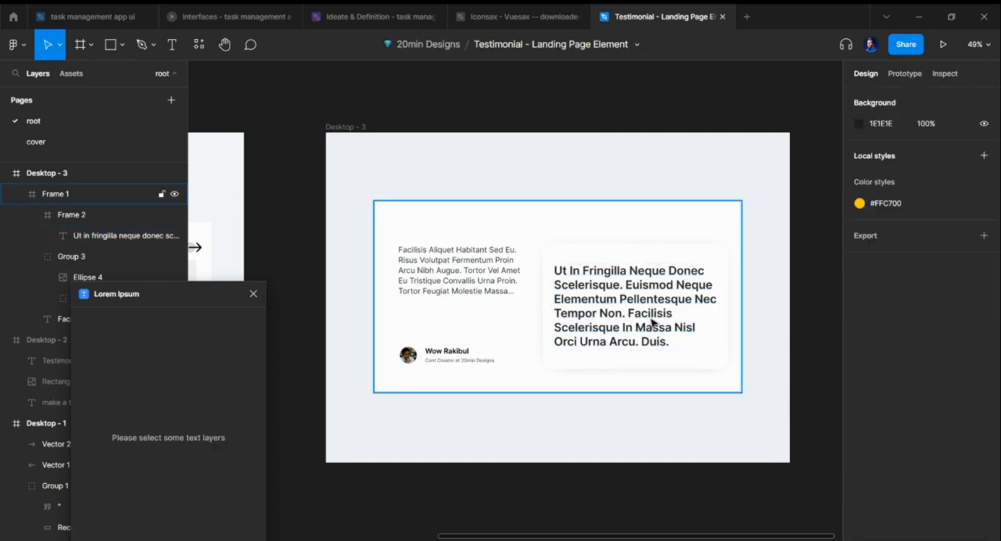
Step: Move the original review paragraph beside the card to X 80, Y 132
double_click(471, 267)
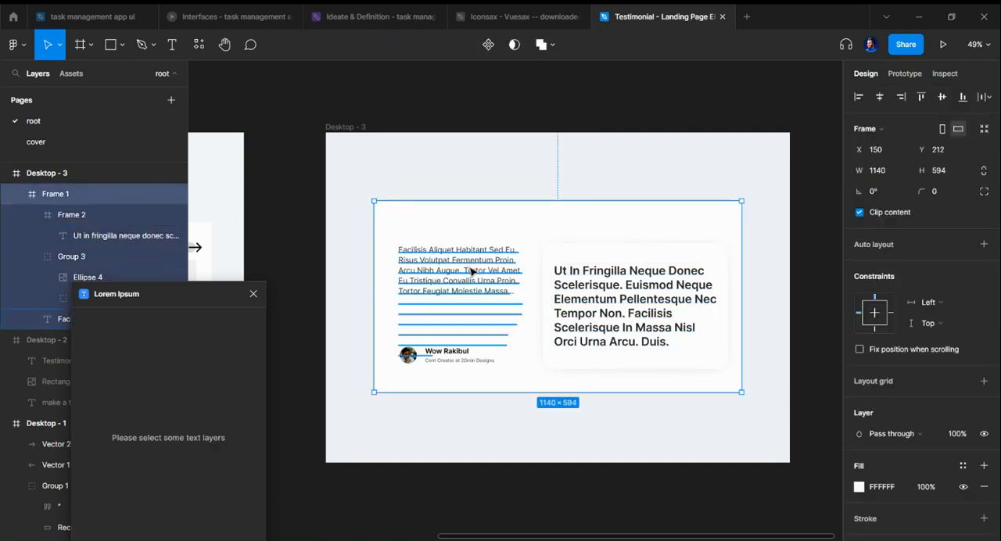
left_click_drag(472, 263, 475, 271)
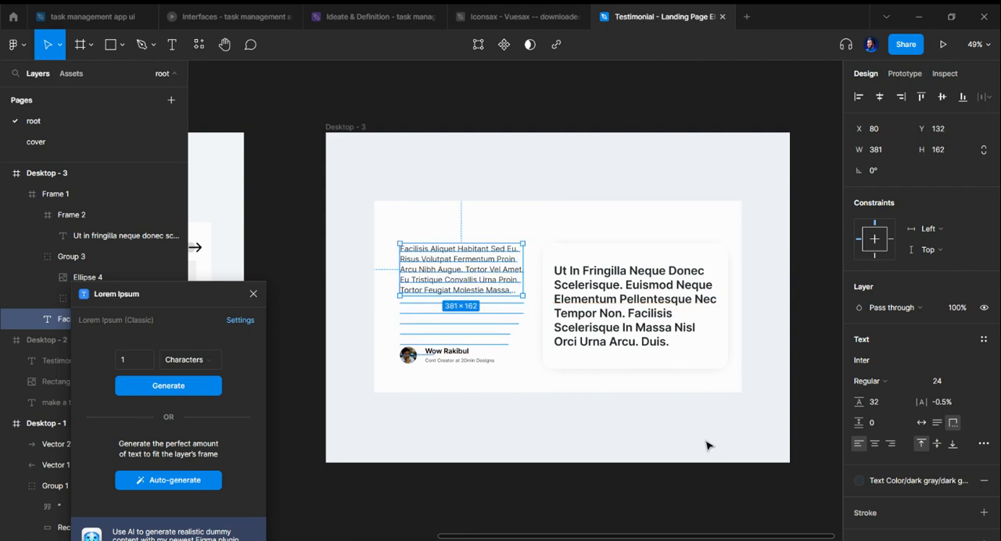
left_click(568, 420)
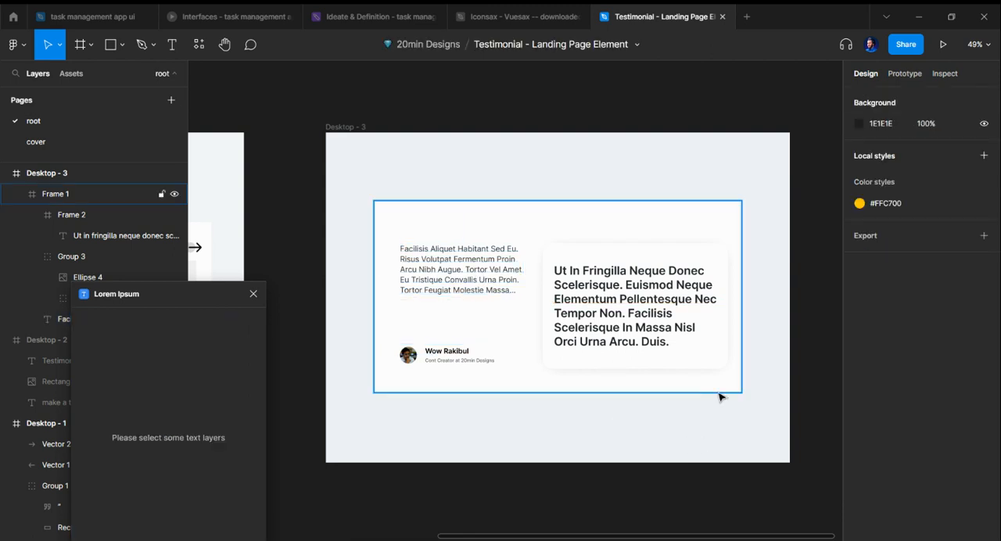
Step: Paste the quotation mark graphic and place it in the review card's lower-right corner at X 491, Y 318
key("ctrl+v")
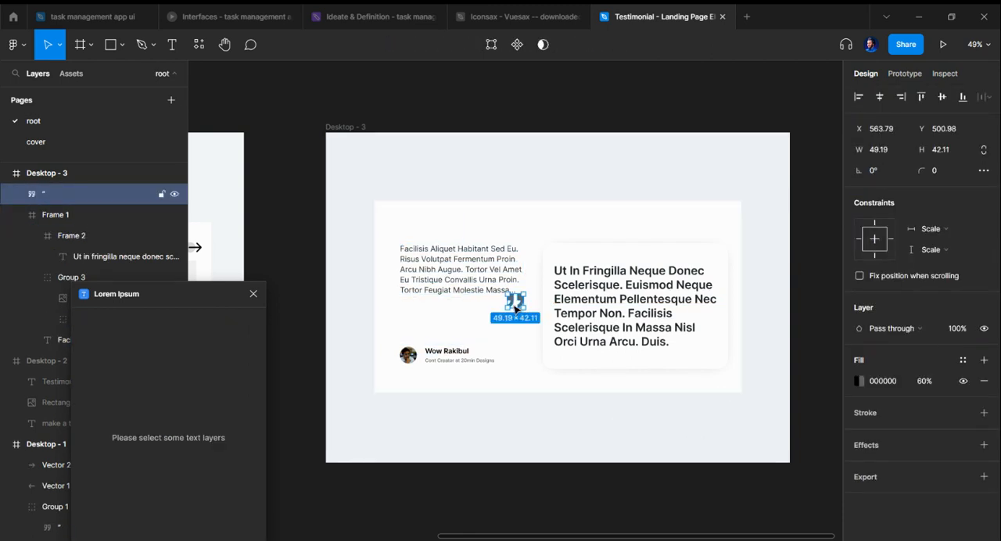
left_click_drag(518, 305, 707, 352)
left_click(769, 384)
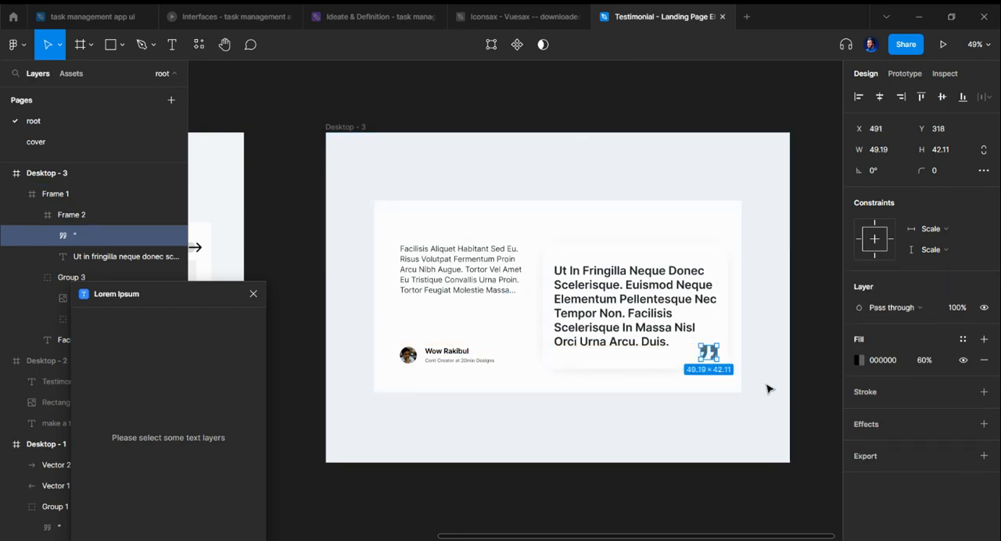
Step: Move the quotation mark onto the middle of the card's top edge and enlarge it to 87 × 74 at X 776, Y 94
left_click(714, 355)
left_click_drag(709, 352, 647, 276)
scroll(648, 231, "up", 5)
key("alt")
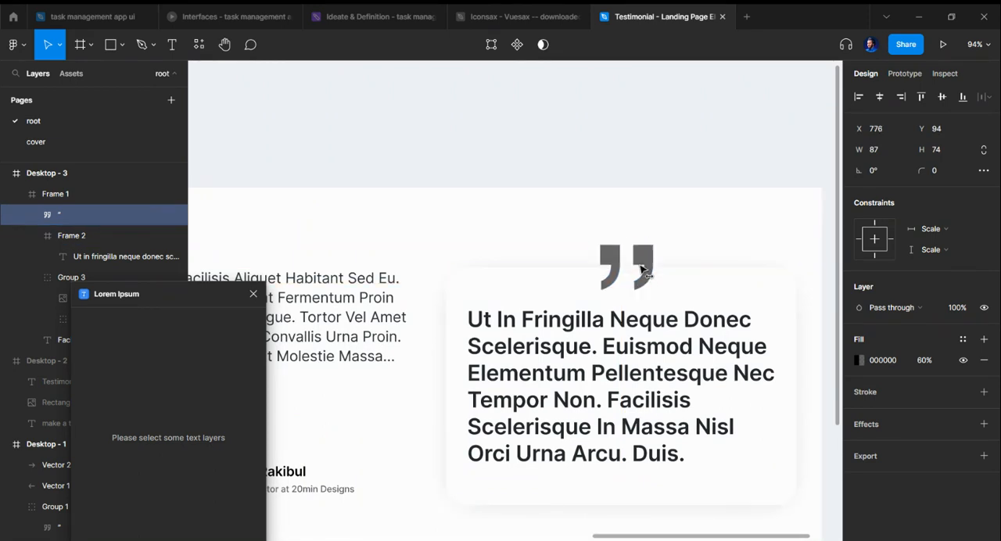
scroll(652, 237, "down", 2)
scroll(751, 287, "down", 2)
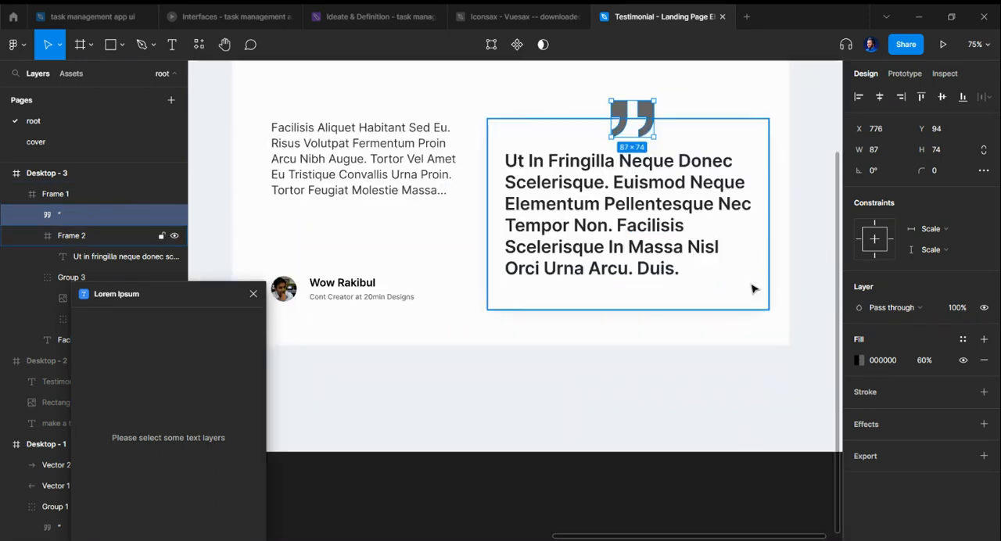
left_click(727, 470)
scroll(720, 469, "down", 2)
scroll(719, 468, "up", 1)
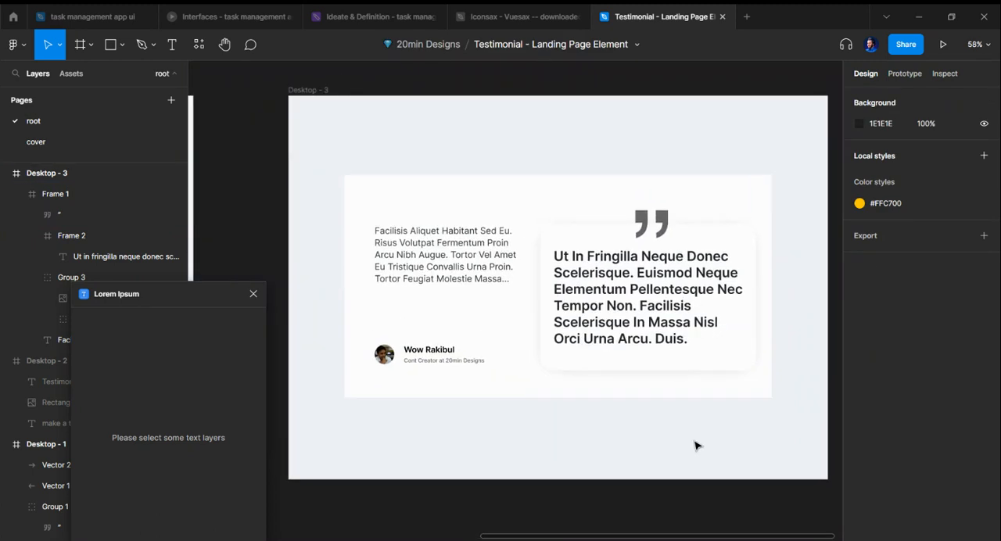
Step: Shrink the quotation mark on the card's top edge to 61 × 52 at X 789, Y 111
scroll(626, 328, "left", 2)
left_click(724, 232)
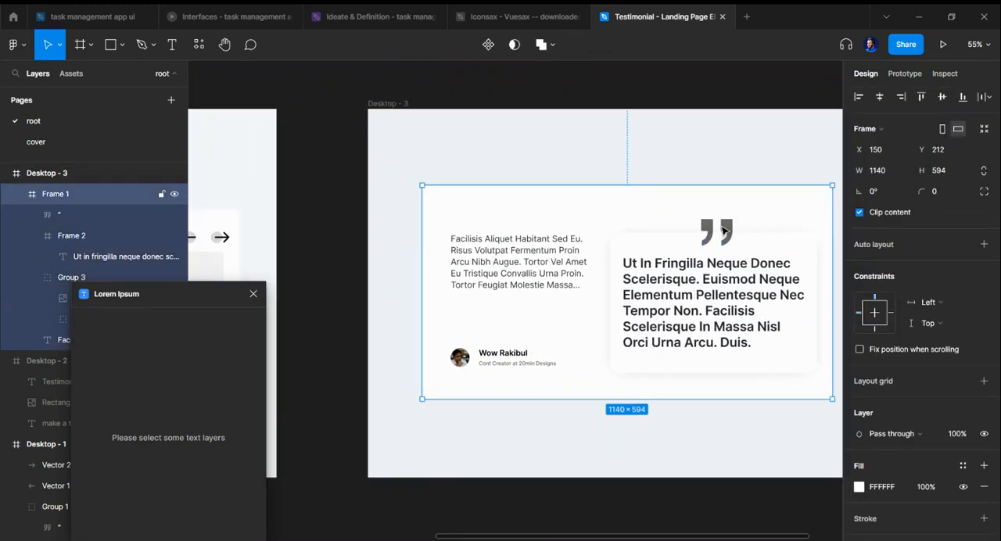
left_click(720, 229)
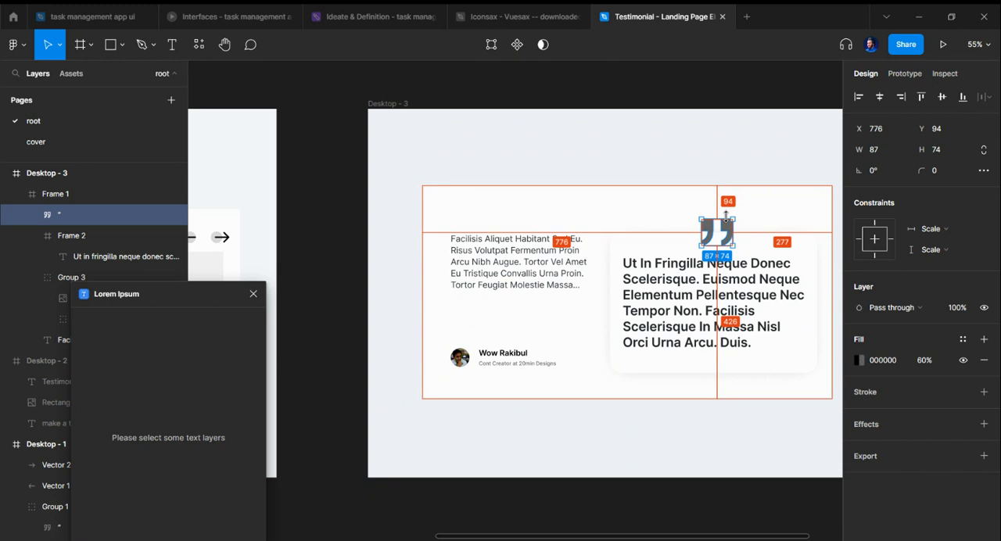
left_click_drag(726, 219, 725, 222)
left_click(731, 164)
scroll(730, 170, "down", 1)
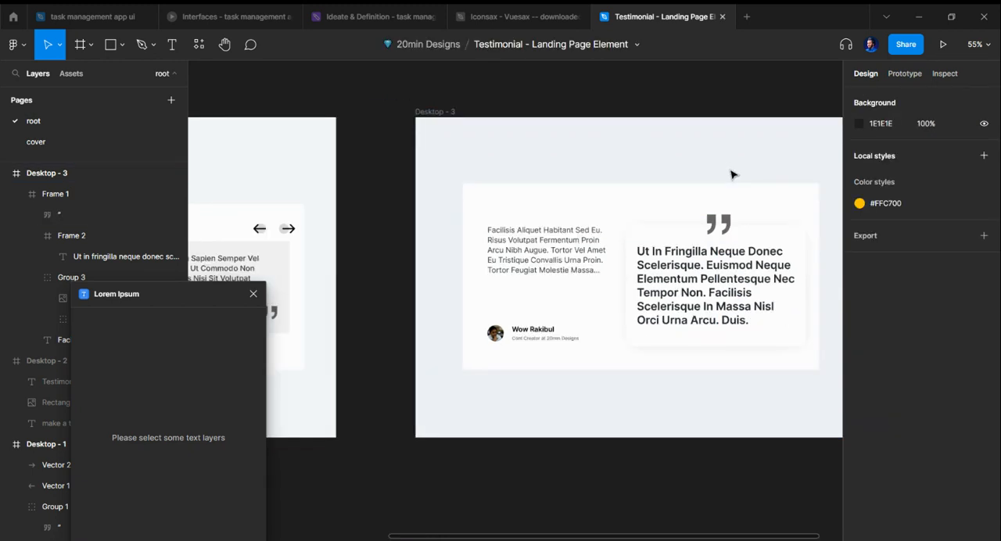
scroll(730, 174, "right", 1)
left_click(649, 223)
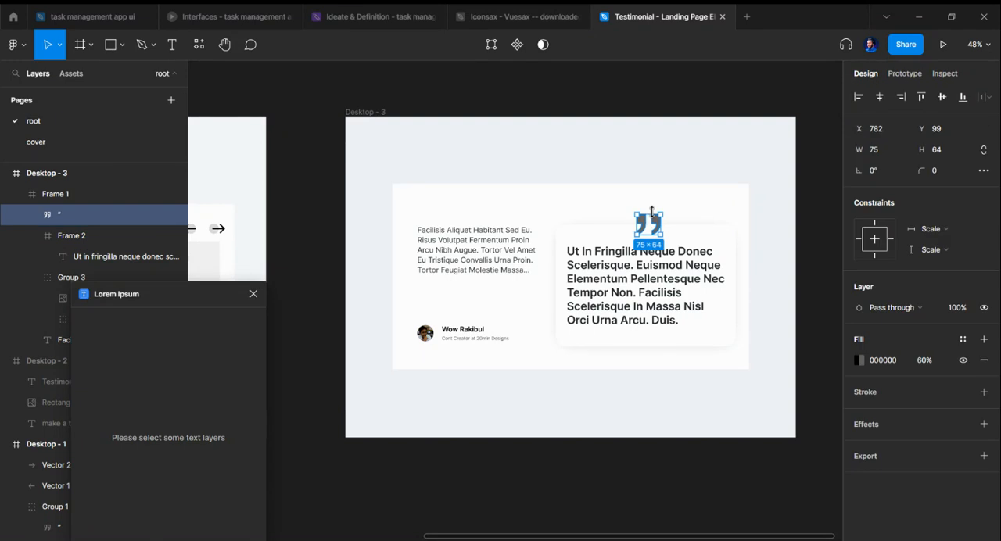
Step: Deselect the quotation mark and close the Lorem Ipsum plugin window
left_click(654, 161)
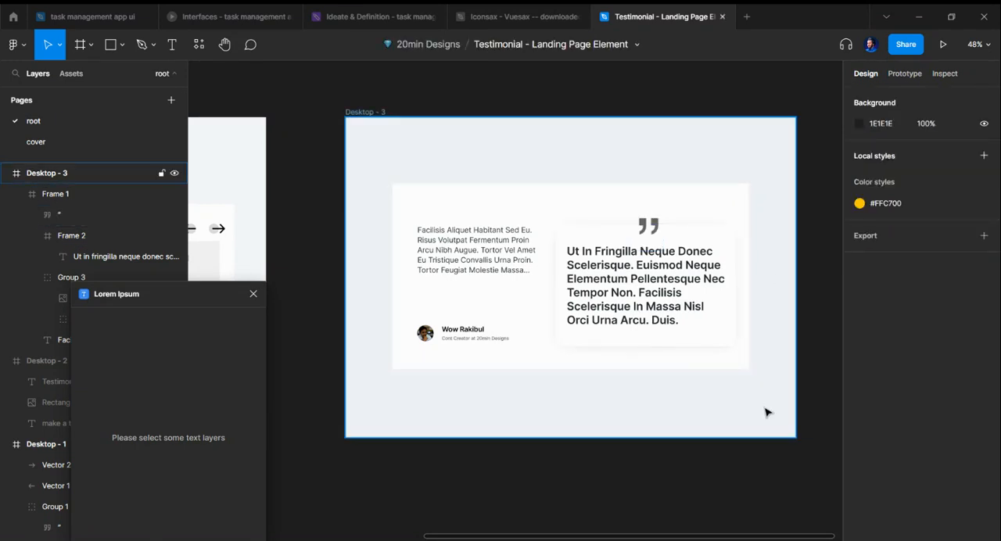
scroll(757, 419, "up", 1)
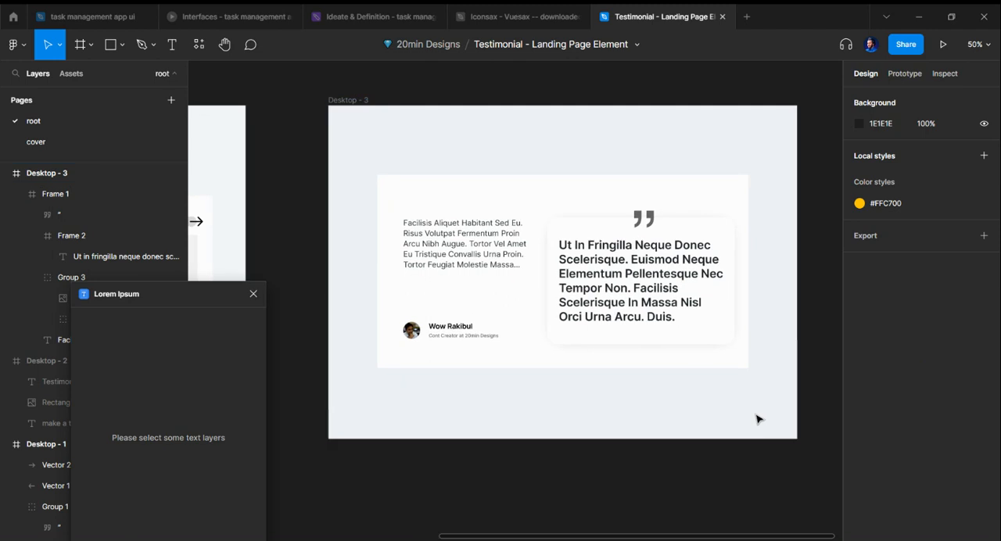
left_click(253, 293)
scroll(590, 443, "right", 2)
scroll(578, 441, "up", 1)
scroll(572, 439, "left", 1)
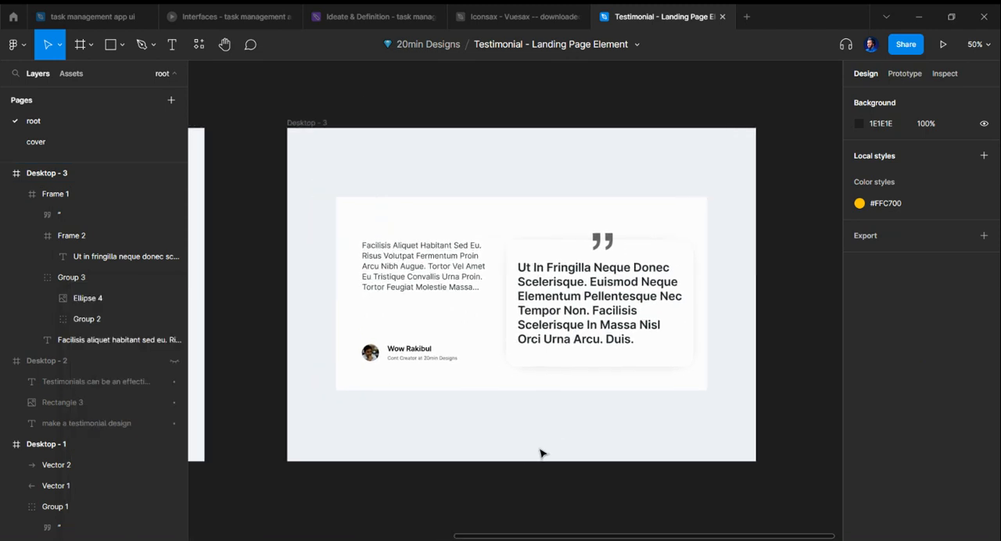
Step: Move the quotation mark from the card's top edge to its lower-right corner at X 479, Y 301
scroll(539, 451, "up", 1)
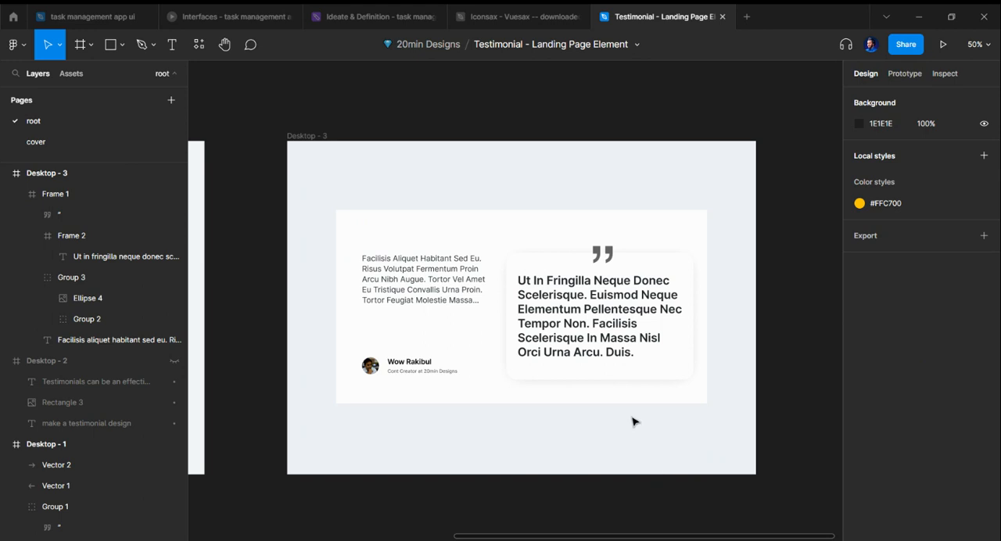
left_click(603, 254)
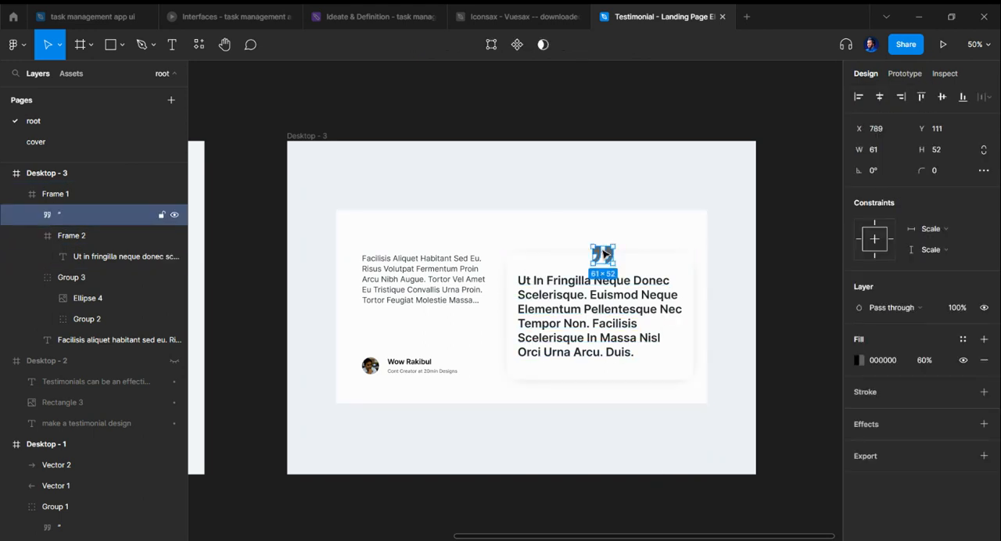
left_click_drag(603, 254, 677, 356)
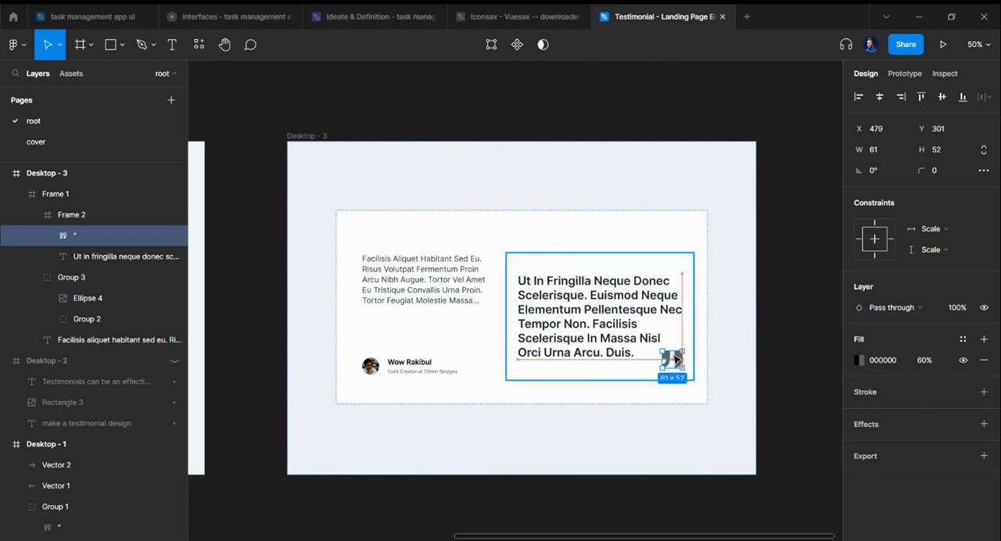
Step: Hide the review paragraph beside the card and show it again
left_click(454, 284)
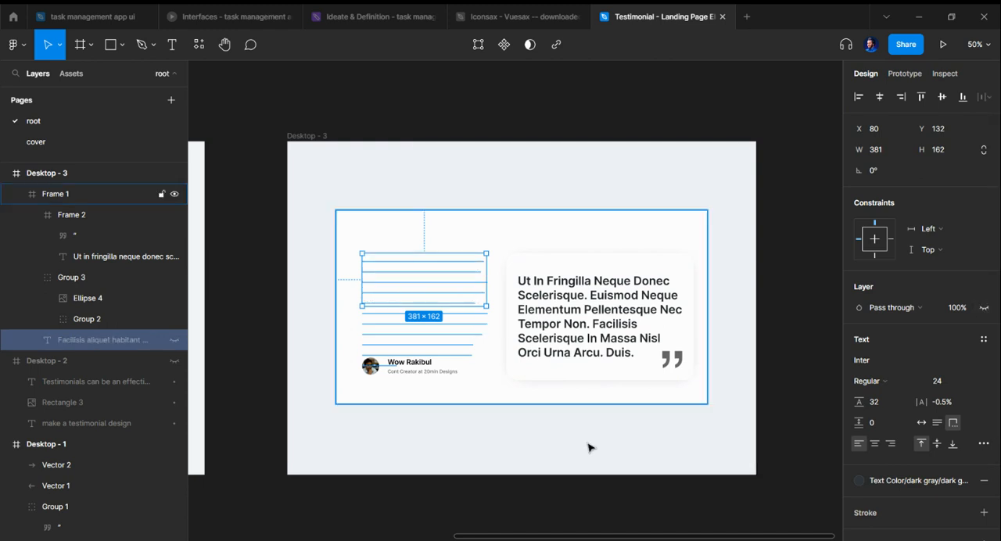
key("ctrl+shift+h")
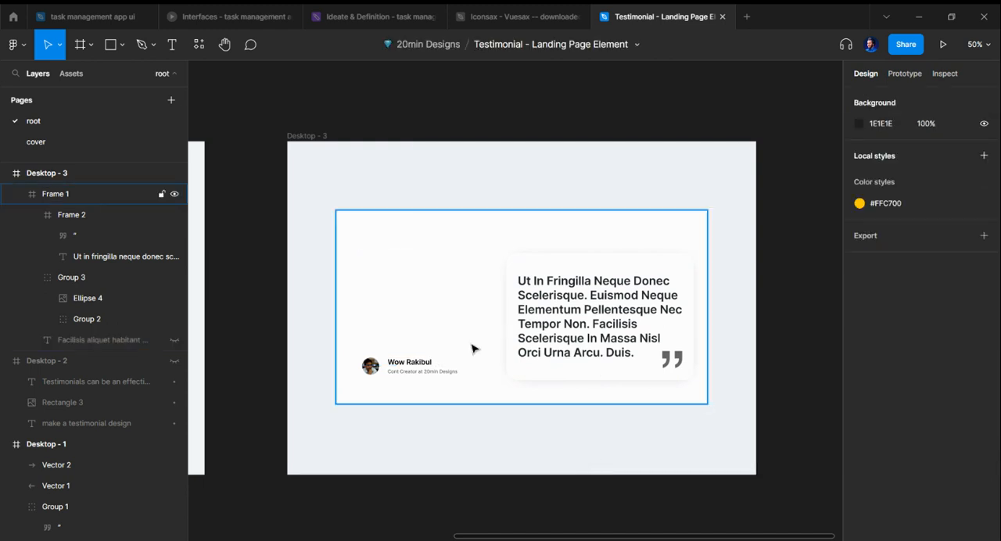
left_click(172, 340)
Step: Move the review paragraph down to Y 166 and shift the avatar and name group slightly up
left_click(439, 288)
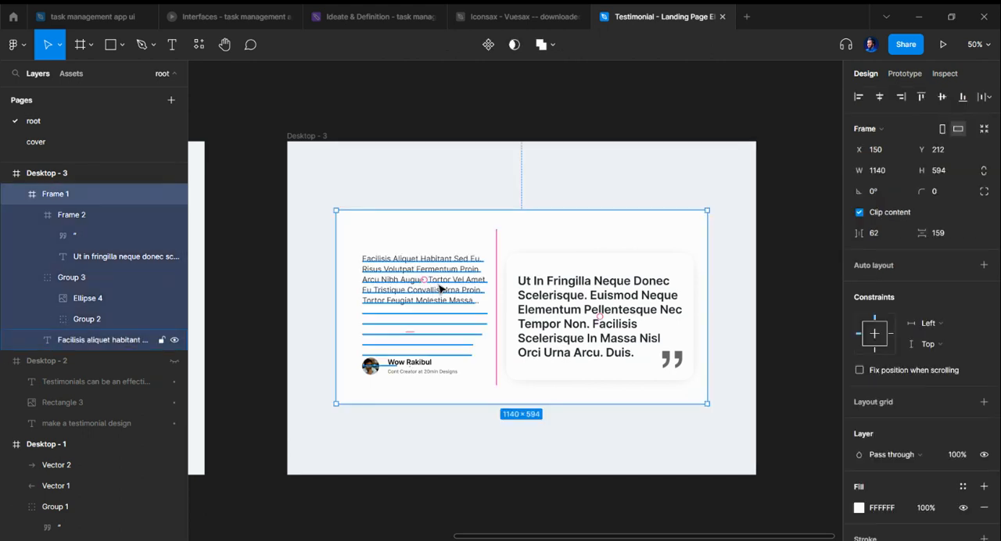
left_click(443, 289)
left_click_drag(454, 287, 449, 339)
left_click_drag(416, 369, 418, 362)
Step: Narrow the review paragraph to a width of 351 and extend the quote card toward it
left_click(456, 307)
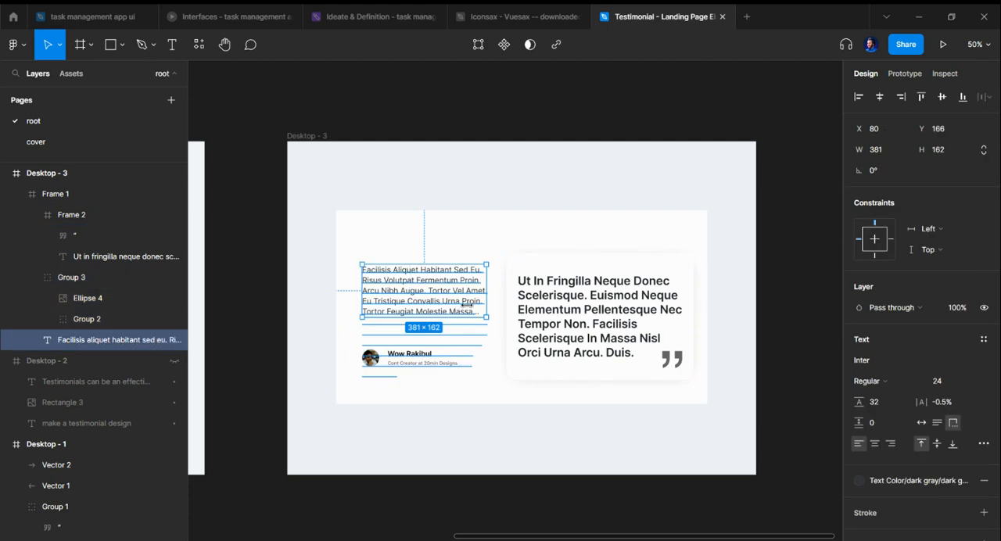
left_click_drag(467, 305, 458, 305)
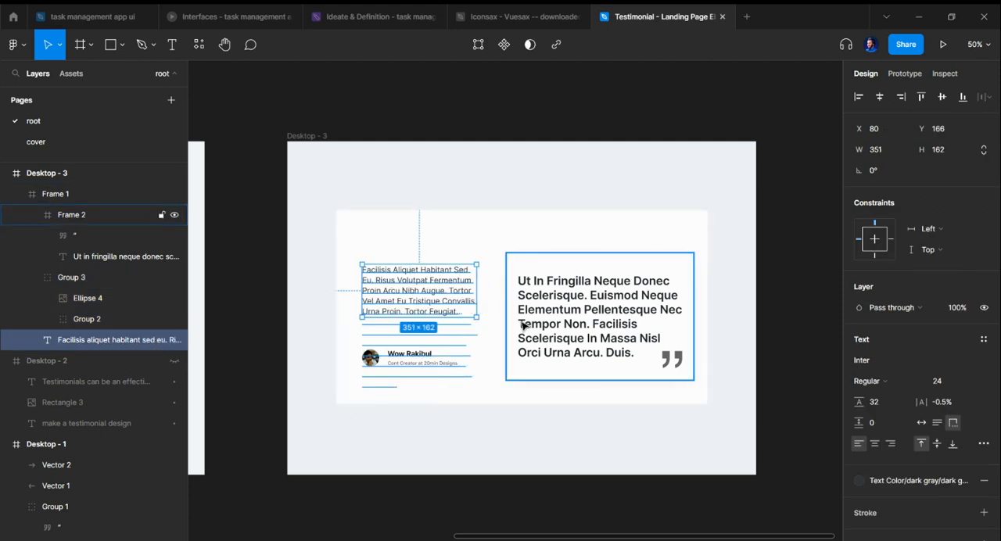
left_click(523, 325)
left_click_drag(506, 332, 495, 333)
Step: Shift the quote text inside the widened card to X 51, Y 63 and deselect it
left_click(605, 324)
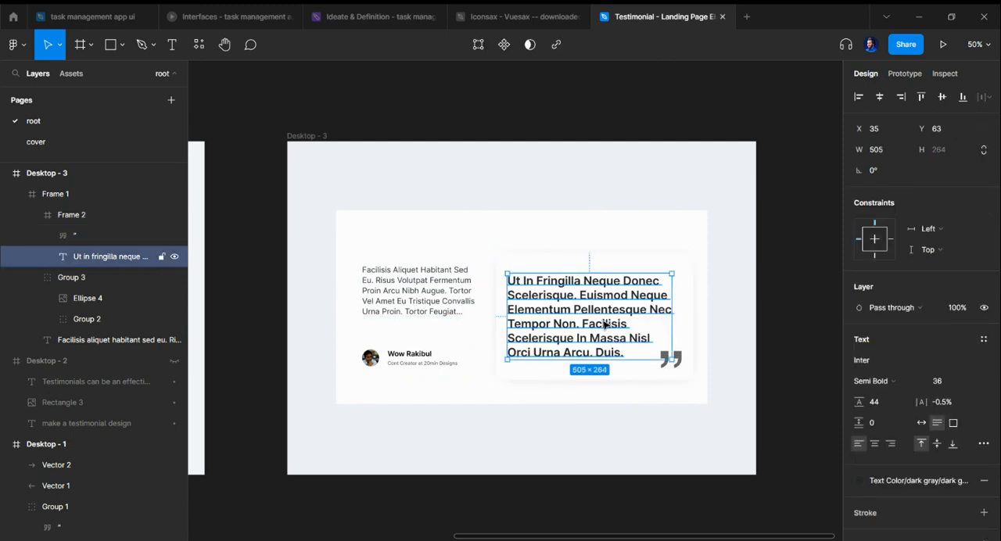
left_click_drag(605, 325, 610, 325)
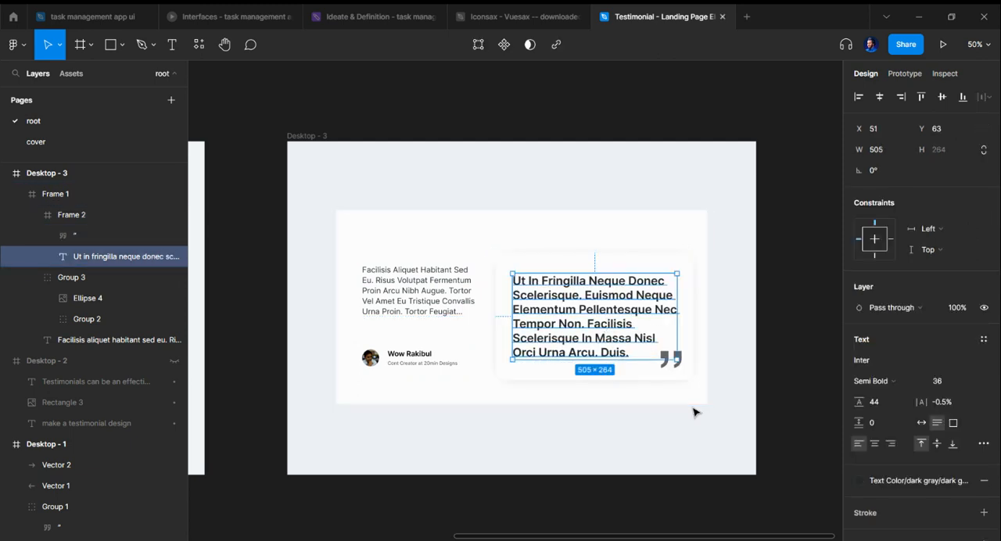
left_click(725, 424)
scroll(661, 445, "right", 1)
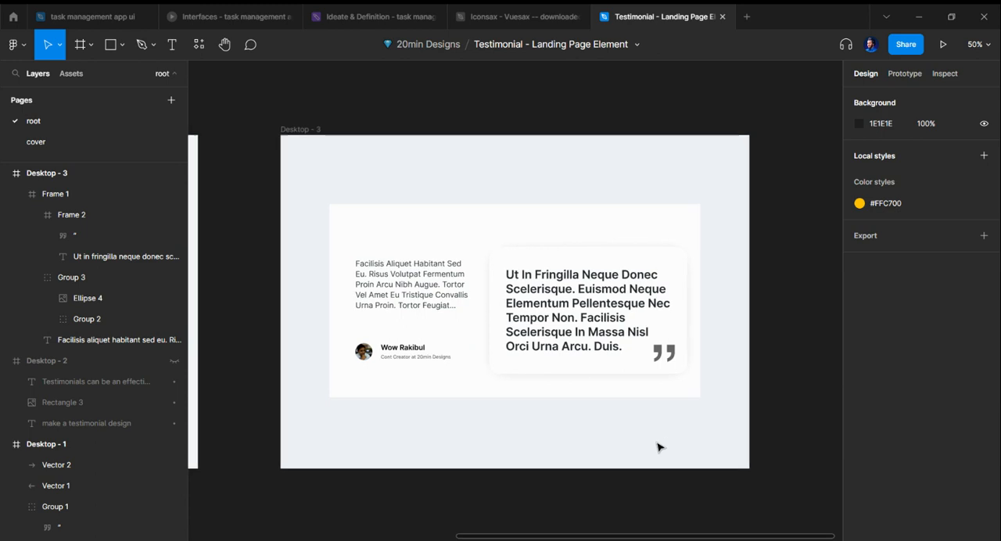
scroll(699, 362, "up", 1)
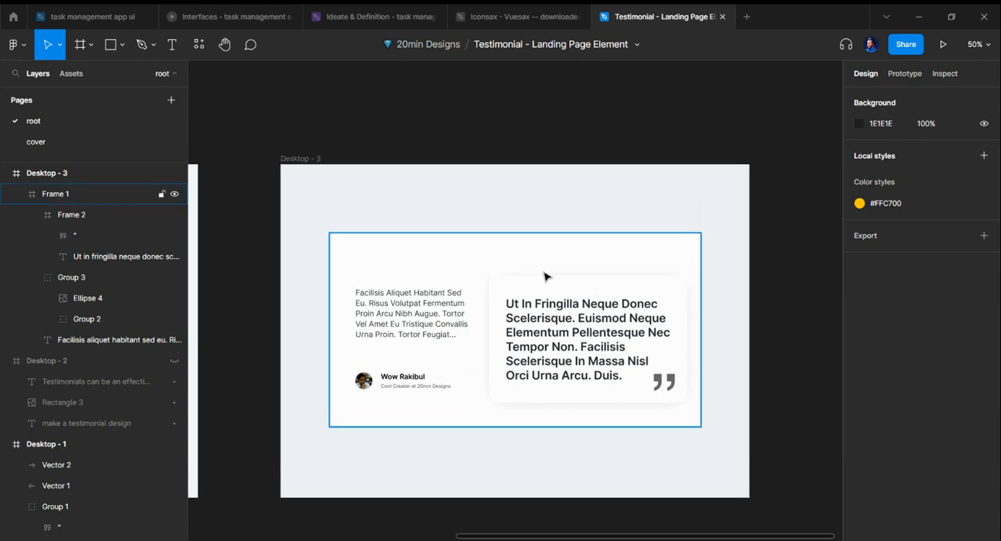
Step: Select the white testimonial frame, switch to the Iconsax - Vuesax icon file and search its layers for "left"
left_click(640, 272)
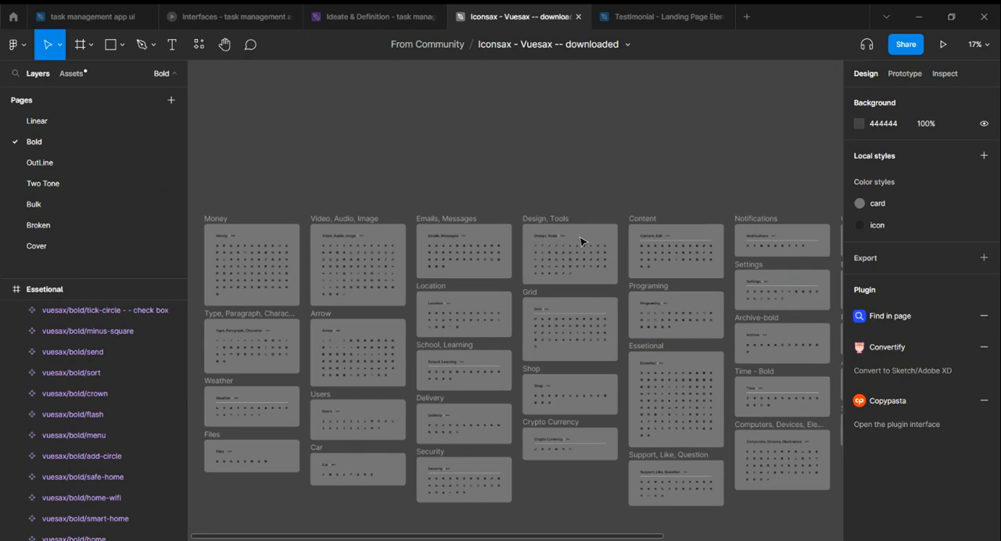
key("ctrl+f")
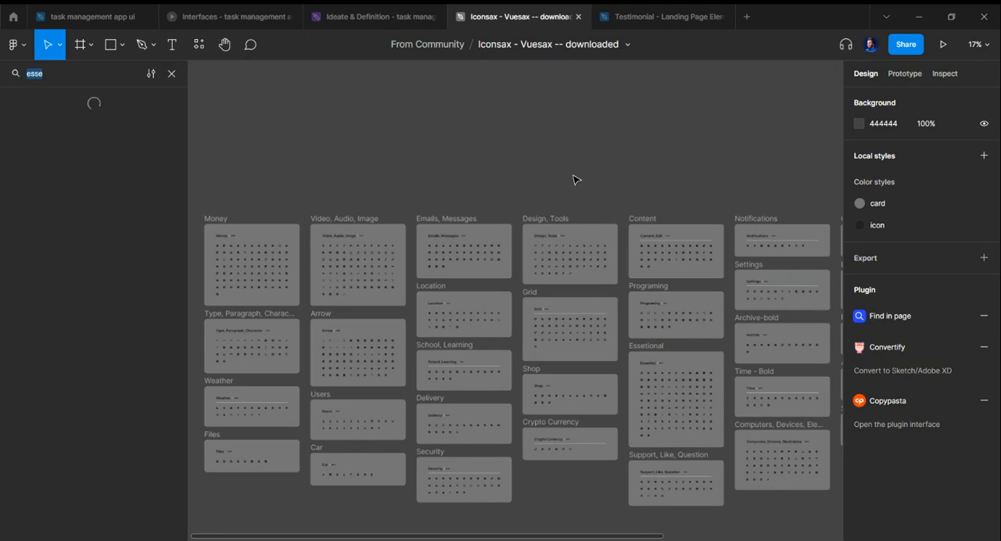
type("left")
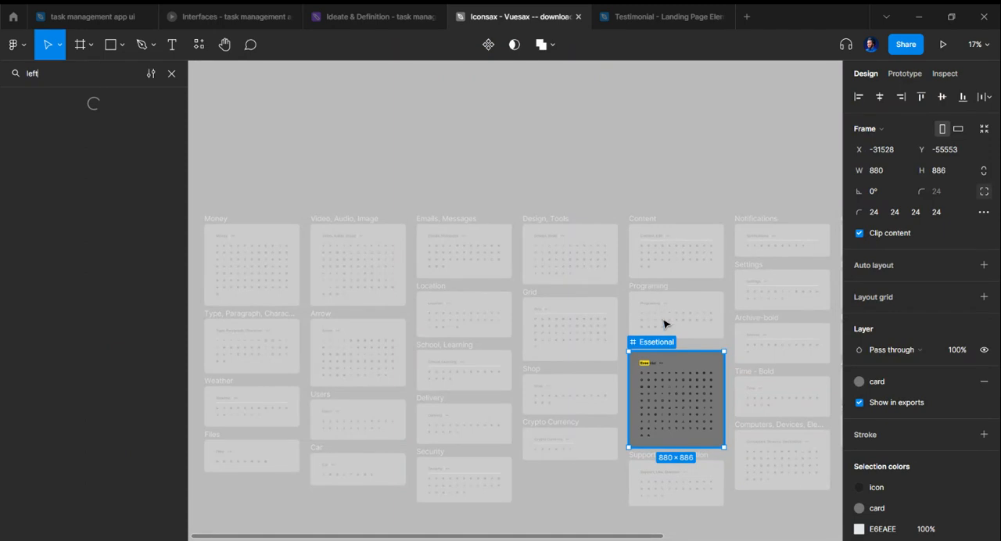
scroll(716, 439, "up", 1)
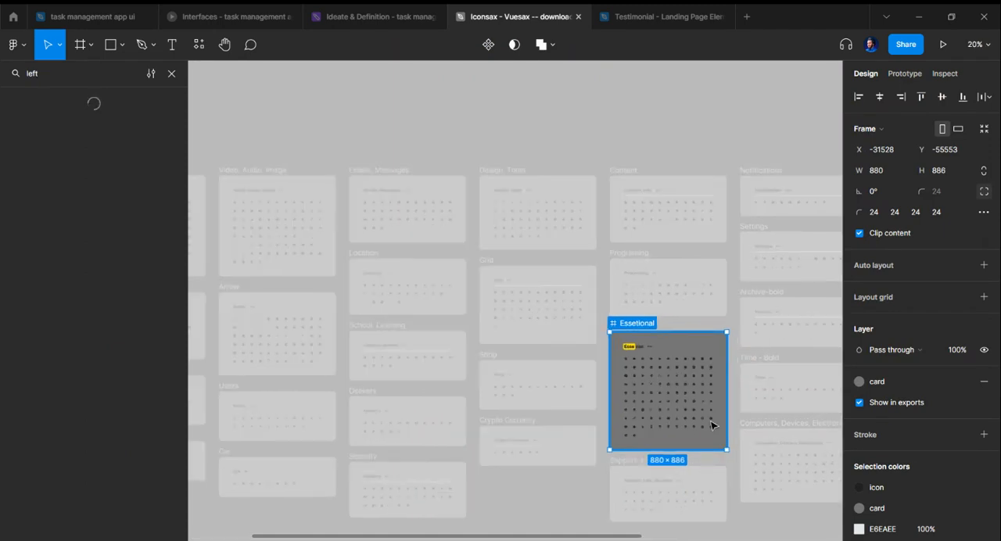
scroll(712, 427, "up", 4)
scroll(709, 415, "down", 1)
scroll(371, 139, "up", 4)
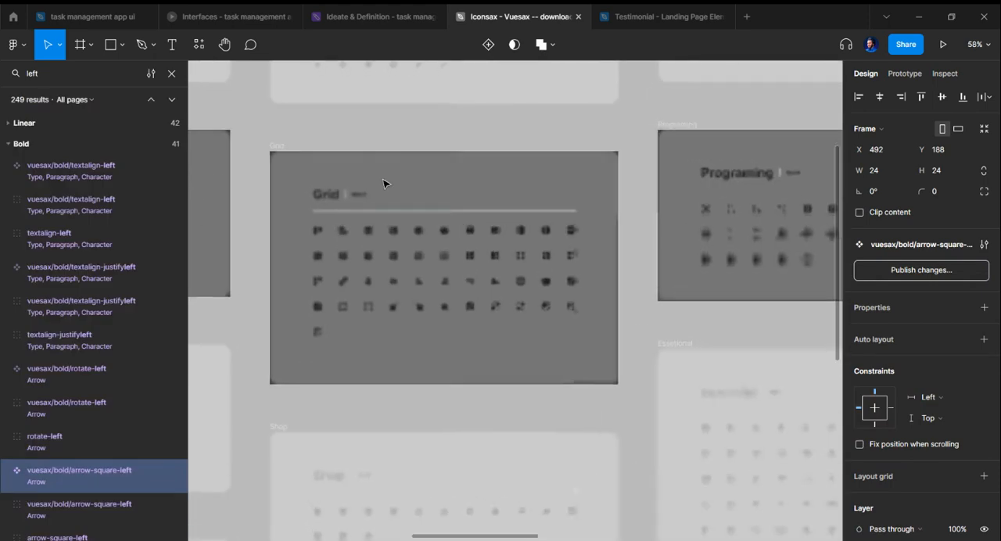
scroll(383, 183, "up", 5)
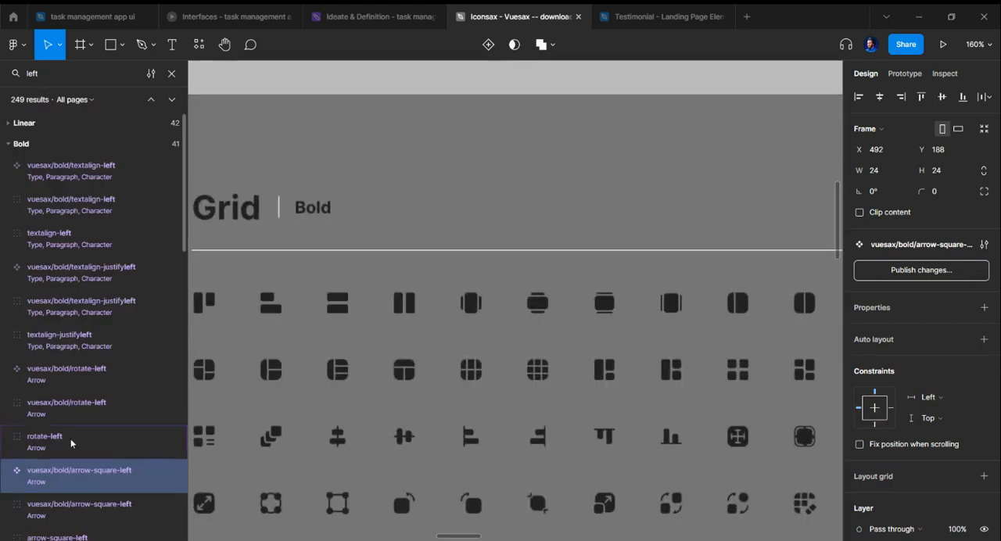
Step: Examine the rotate-left and arrow-square-left results in the Bold icon set
left_click(70, 443)
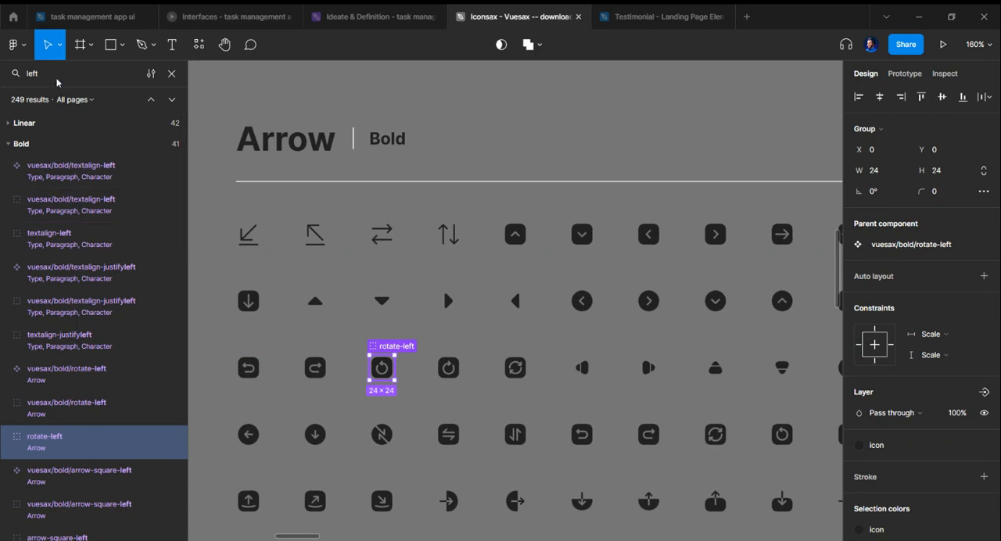
left_click(82, 477)
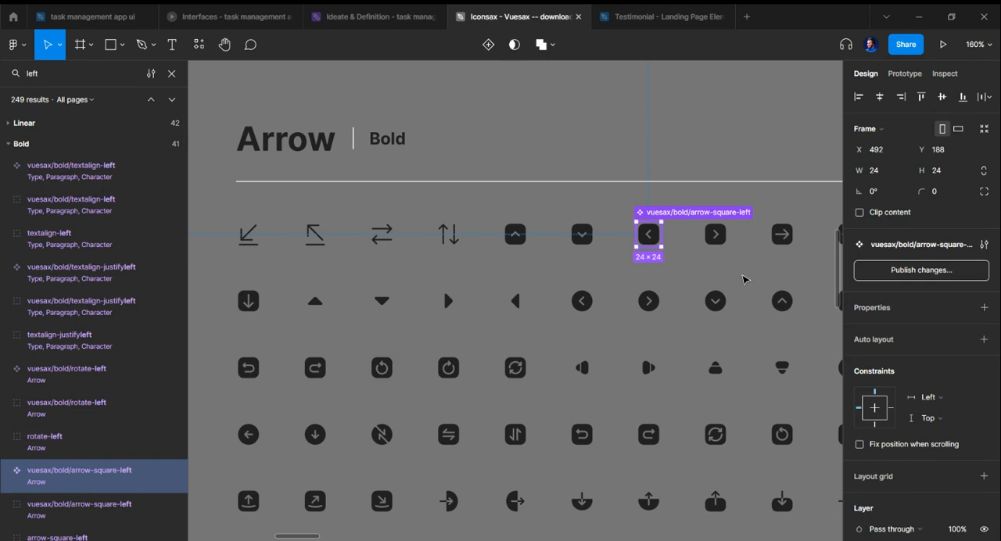
scroll(732, 274, "right", 3)
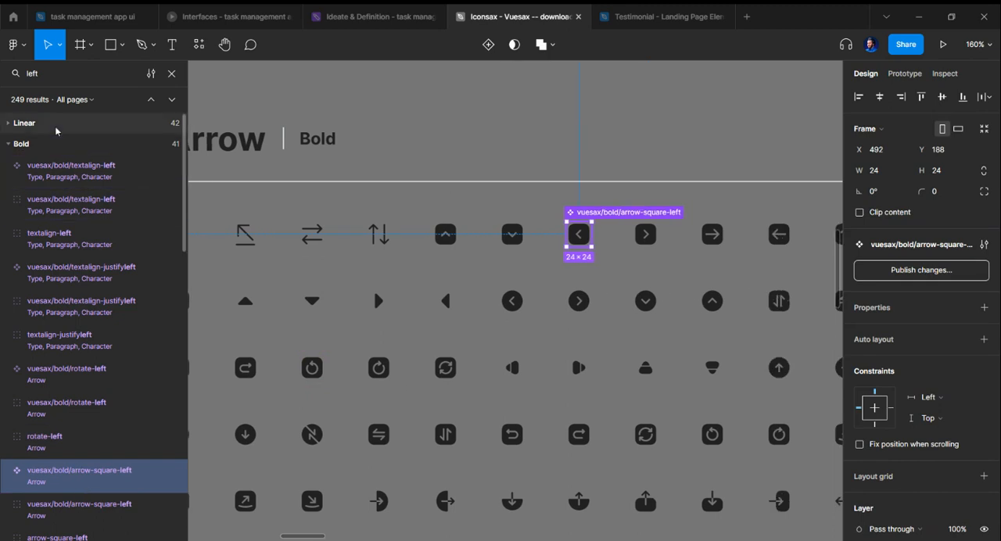
Step: Go through the Outline search results and select the rotate-left icon in the outline Arrow group
left_click(9, 145)
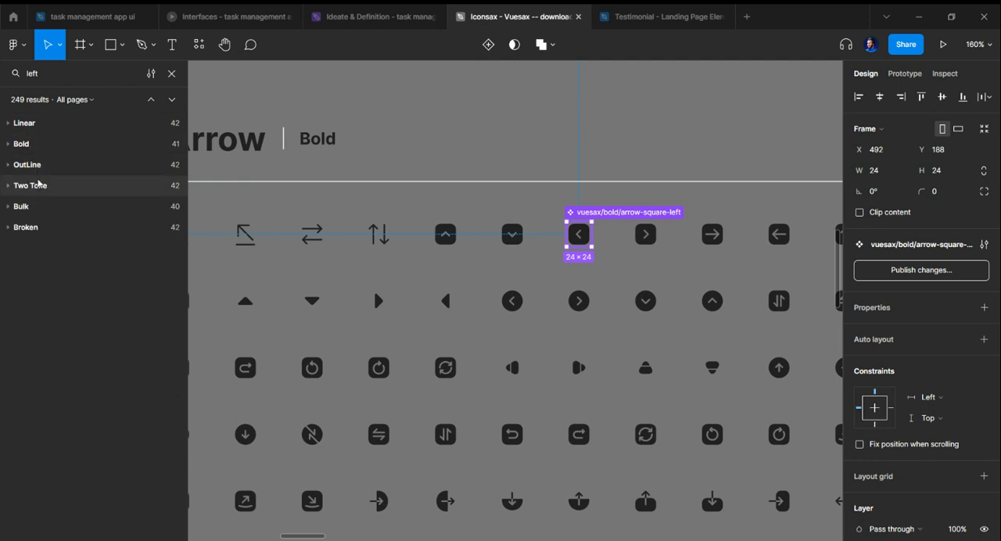
left_click(36, 165)
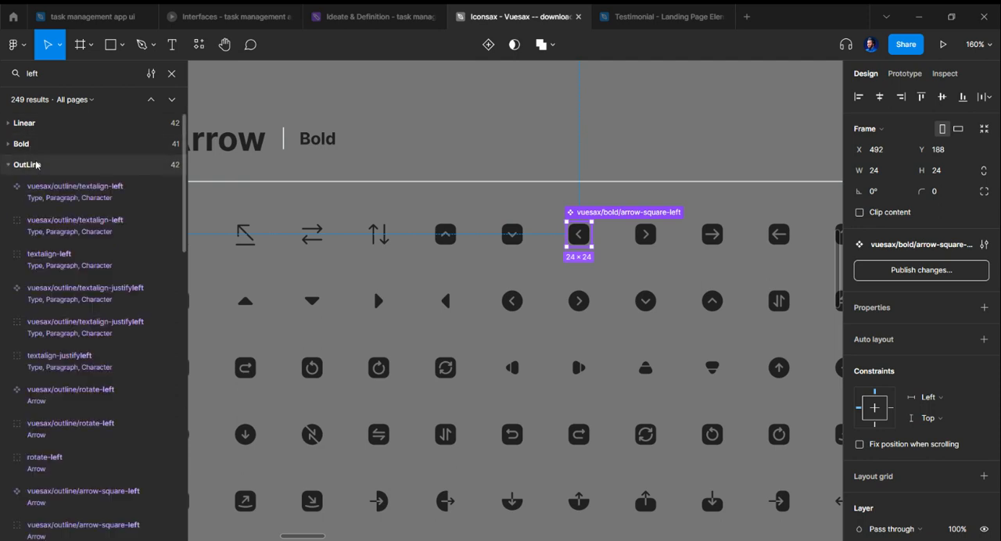
left_click(69, 262)
left_click(64, 393)
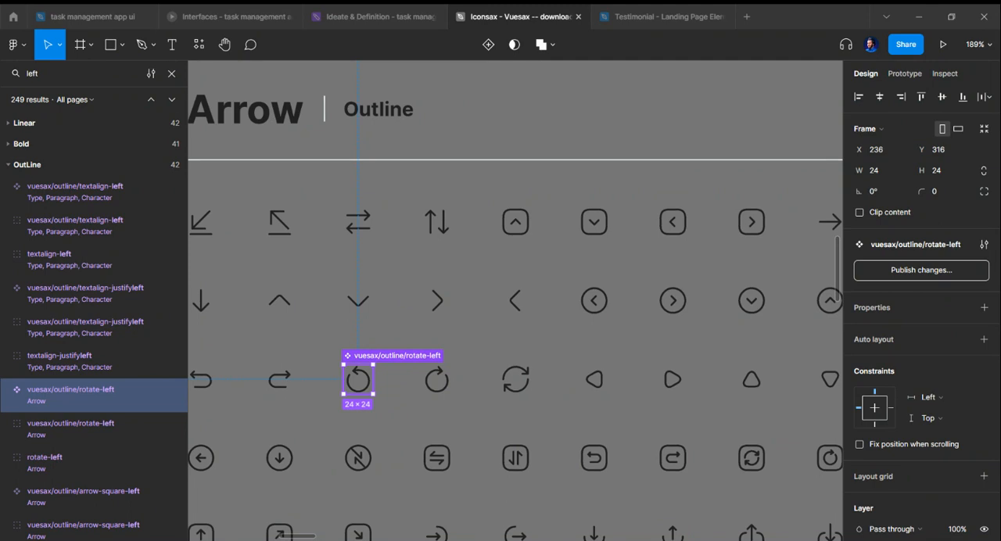
left_click(64, 463)
Step: Find the plain arrow-right and arrow-left icons in the outline Arrow set and copy both
scroll(663, 312, "up", 2)
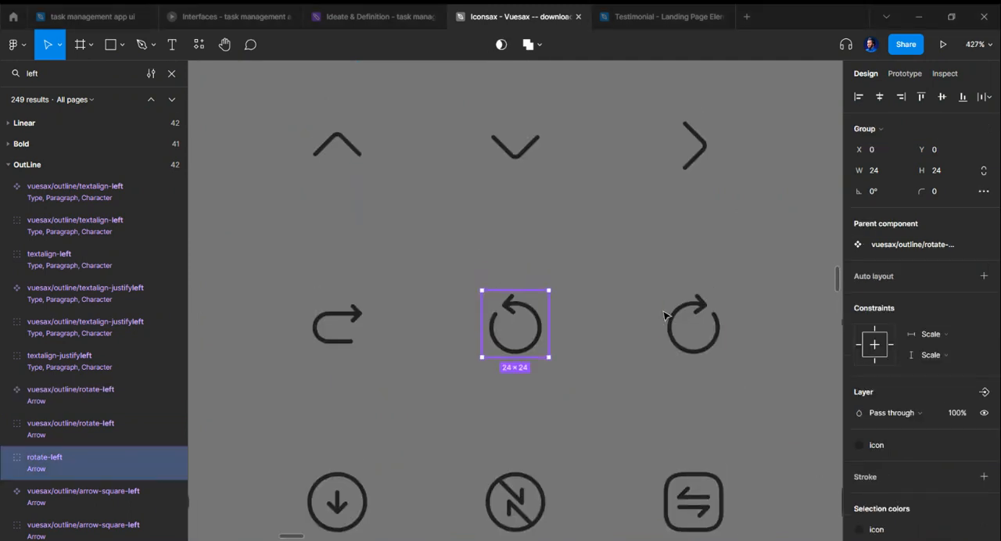
scroll(663, 312, "right", 3)
scroll(663, 312, "down", 2)
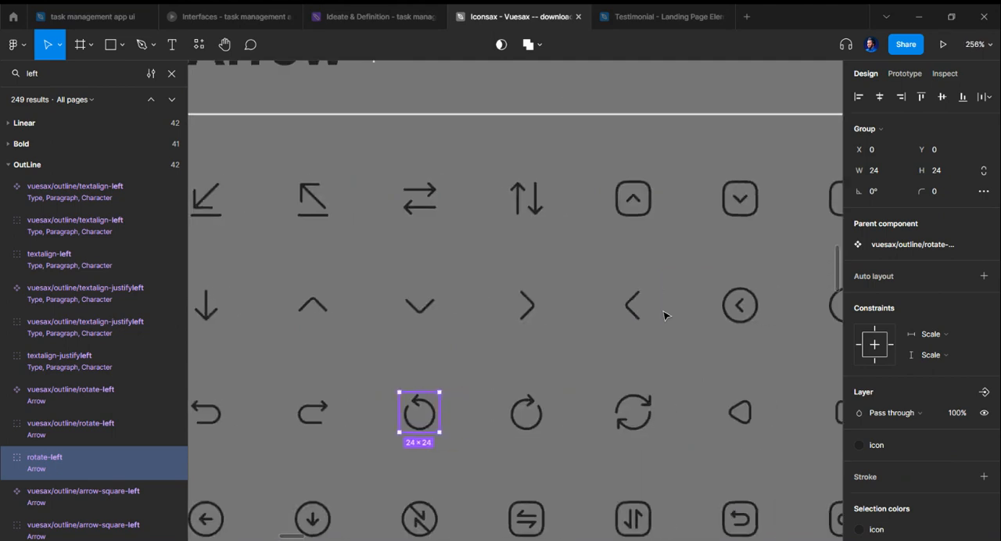
scroll(663, 315, "right", 6)
scroll(663, 315, "right", 2)
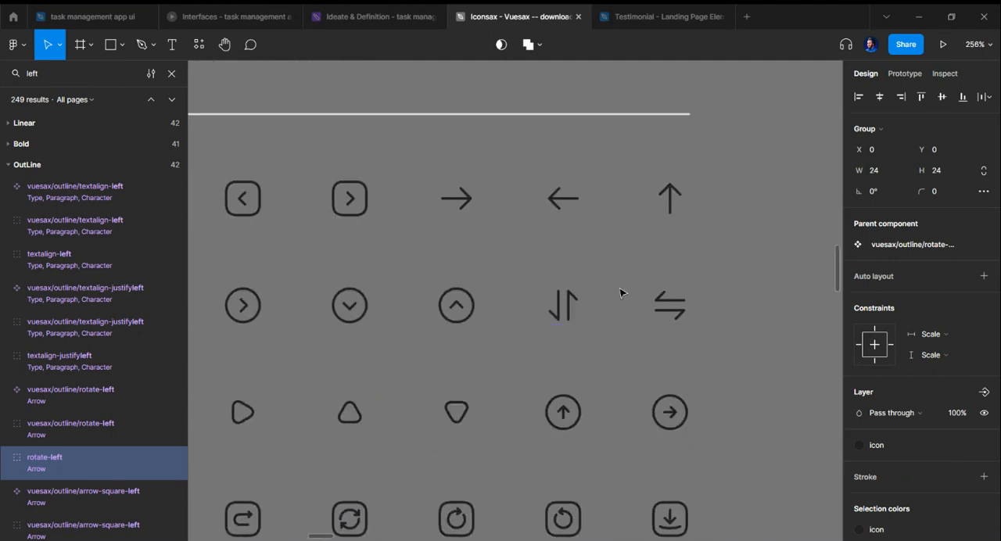
scroll(579, 277, "down", 1)
scroll(559, 271, "right", 1)
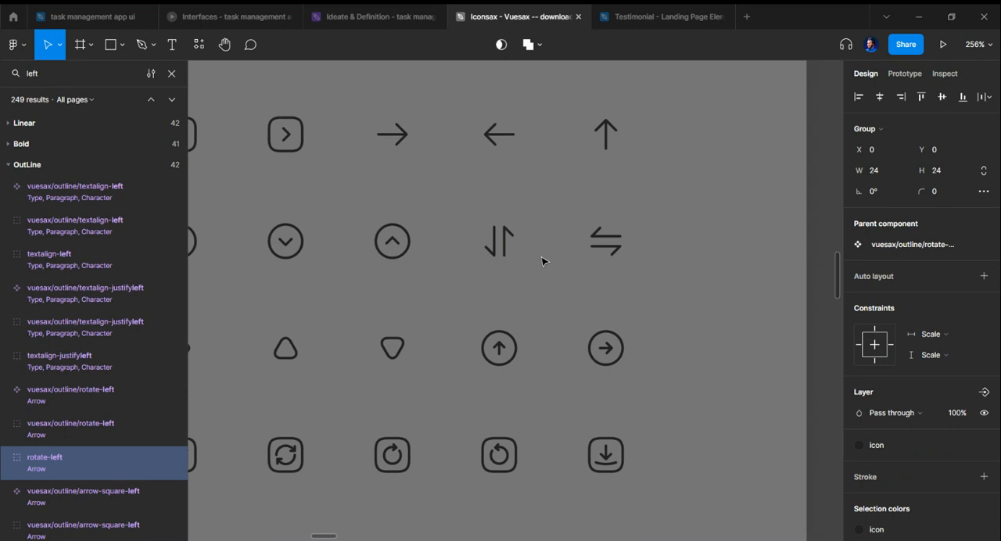
left_click(386, 164)
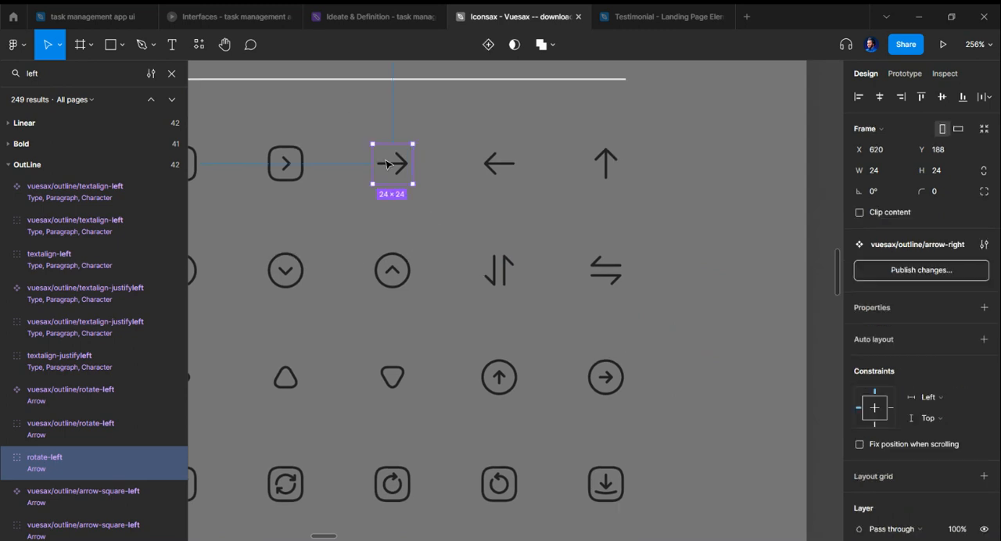
left_click(495, 171, "shift")
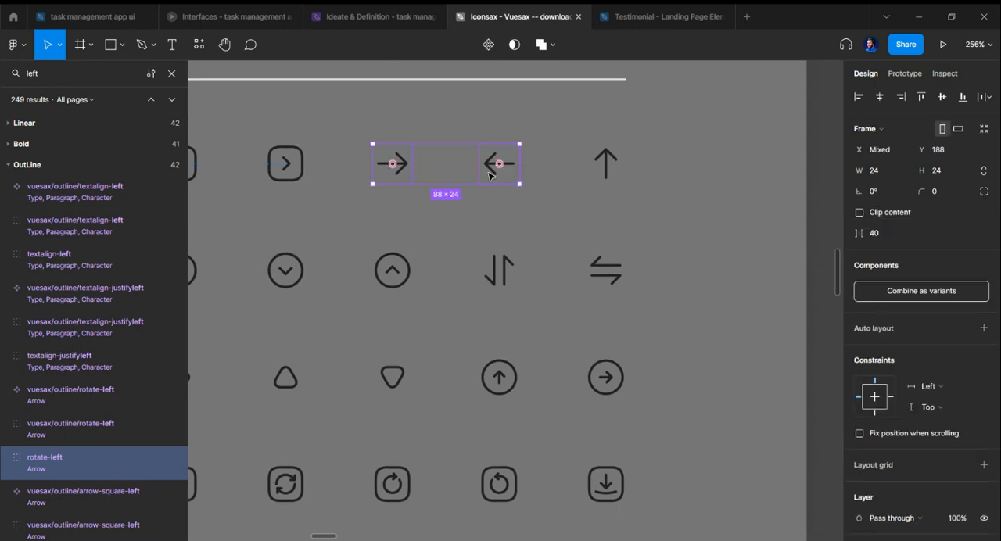
Step: Return to the Testimonial - Landing Page Element file and paste both arrow icons into the white testimonial frame
left_click(635, 20)
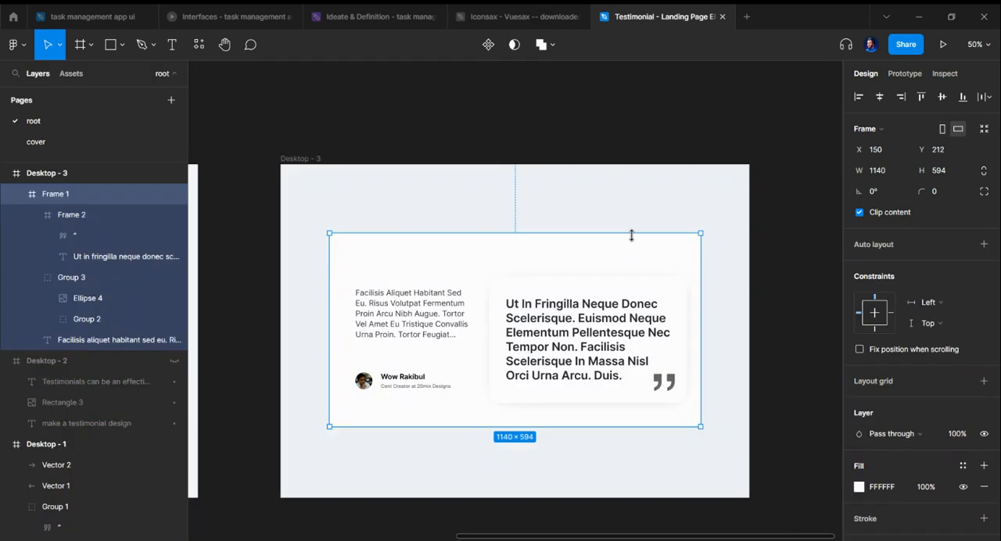
key("ctrl+v")
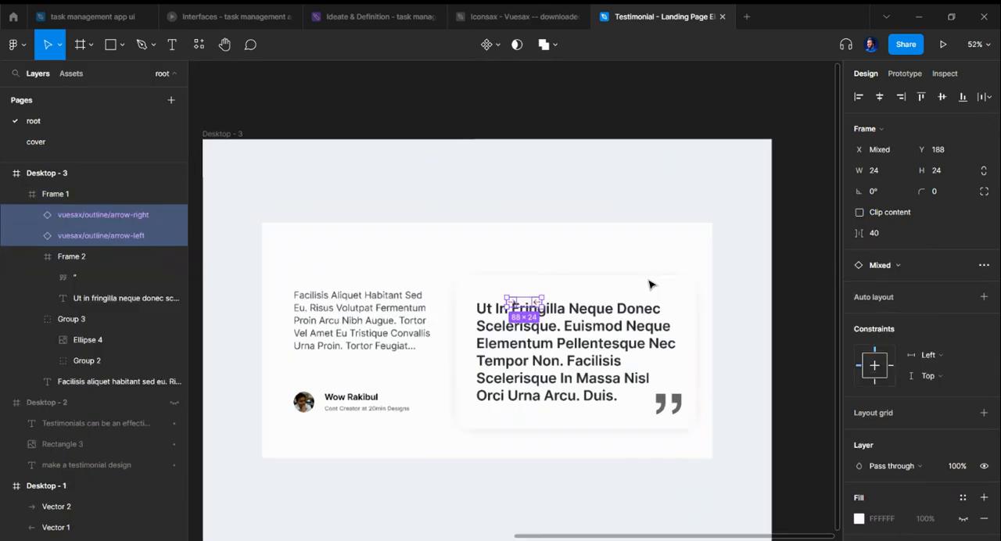
Step: Dismiss the component updates notice and move both arrow icons into the empty space above the quote card's upper-right corner
scroll(648, 283, "up", 5)
scroll(837, 445, "down", 3)
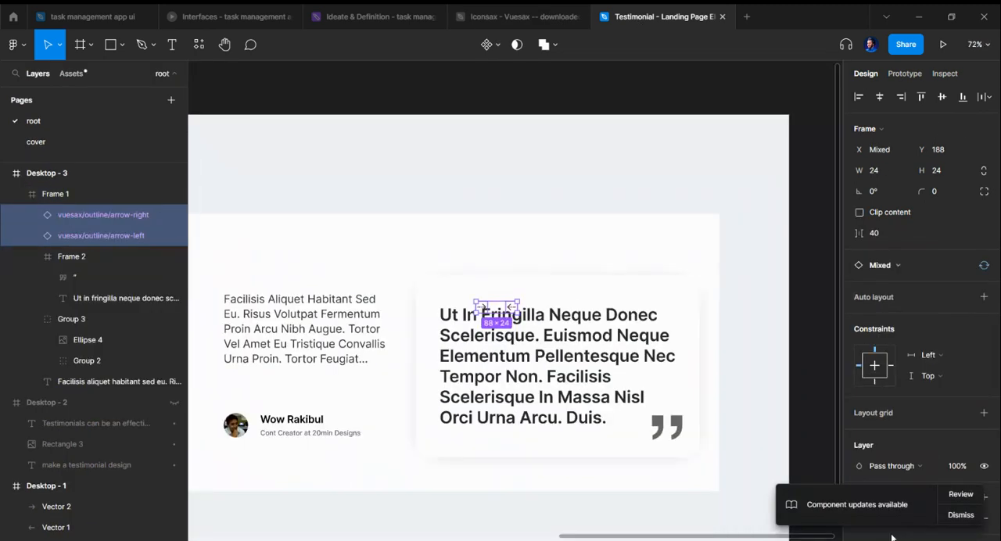
left_click(960, 494)
left_click(613, 438)
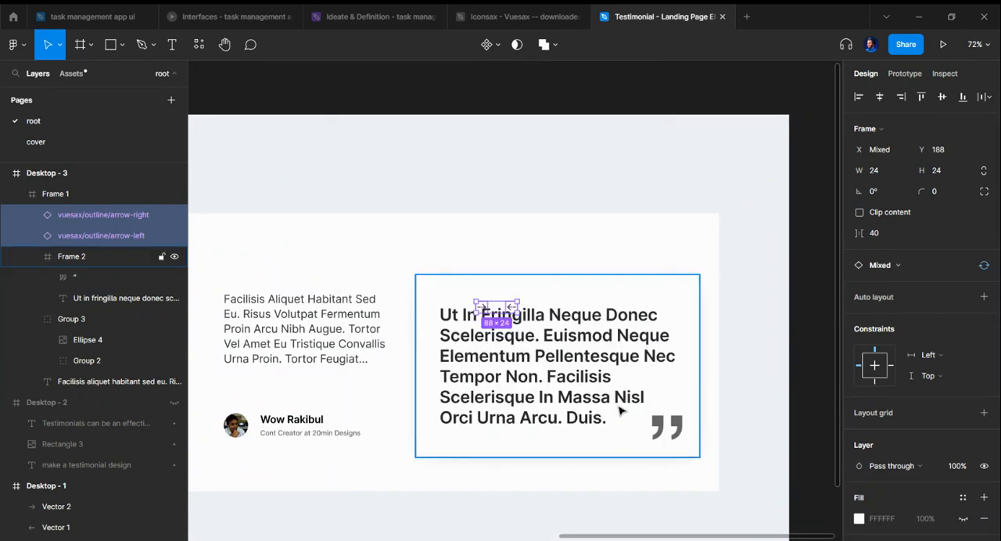
scroll(481, 311, "up", 4)
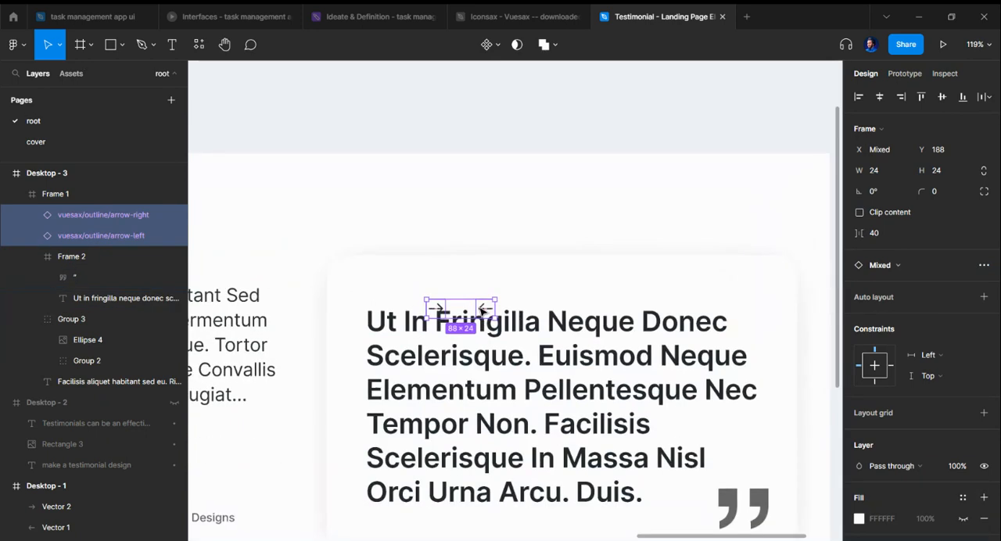
left_click_drag(484, 309, 724, 224)
scroll(704, 195, "right", 3)
left_click(696, 168)
Step: Draw a 40 × 40 circle in the white frame, just left of the right arrow icon
scroll(649, 241, "up", 5)
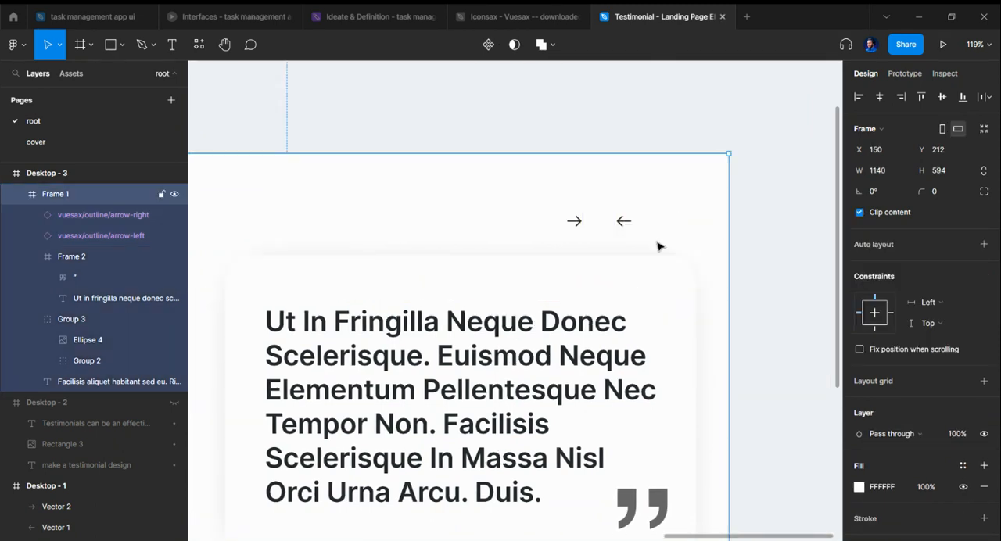
key("o")
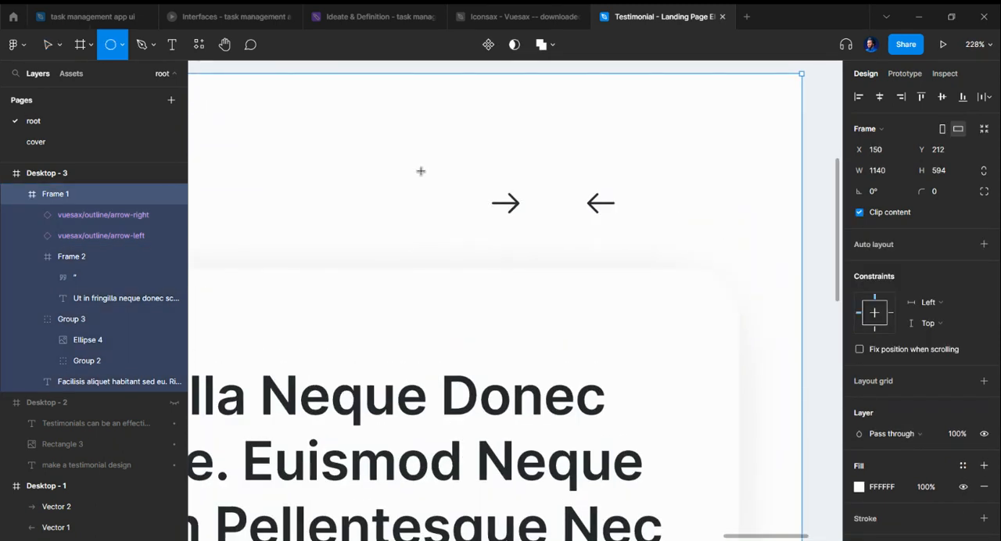
key("v")
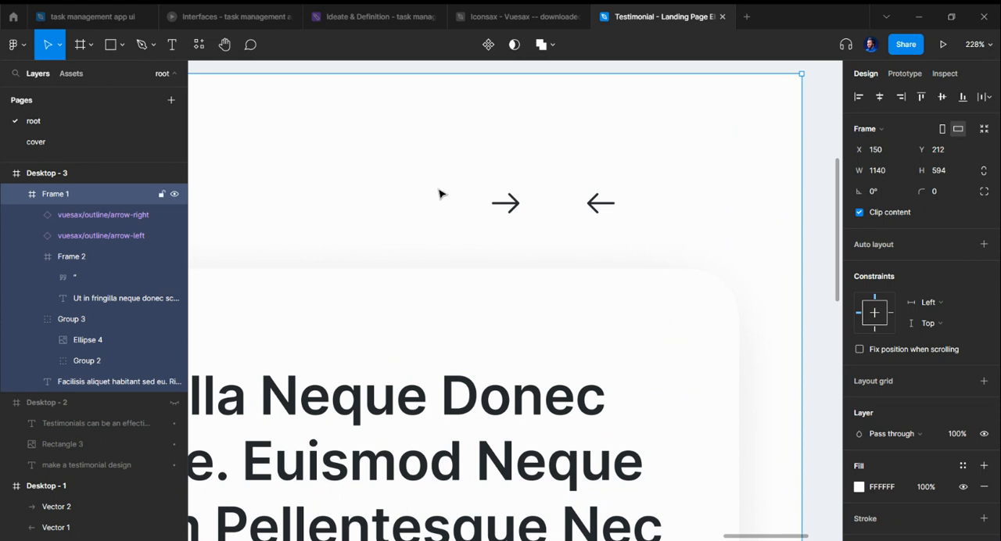
key("o")
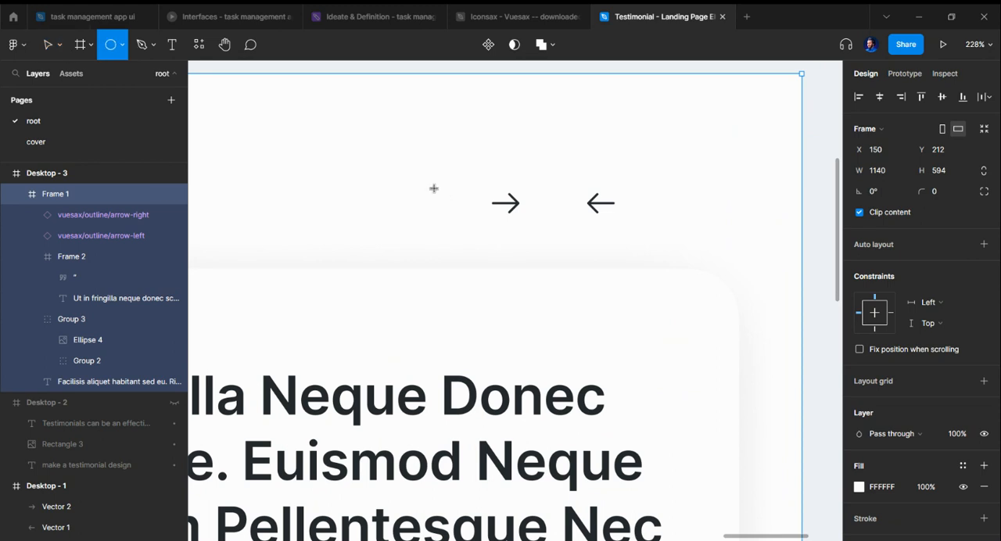
mouse_move(434, 188)
left_mouse_down()
mouse_move(509, 255)
mouse_move(419, 219)
left_mouse_up()
key("alt")
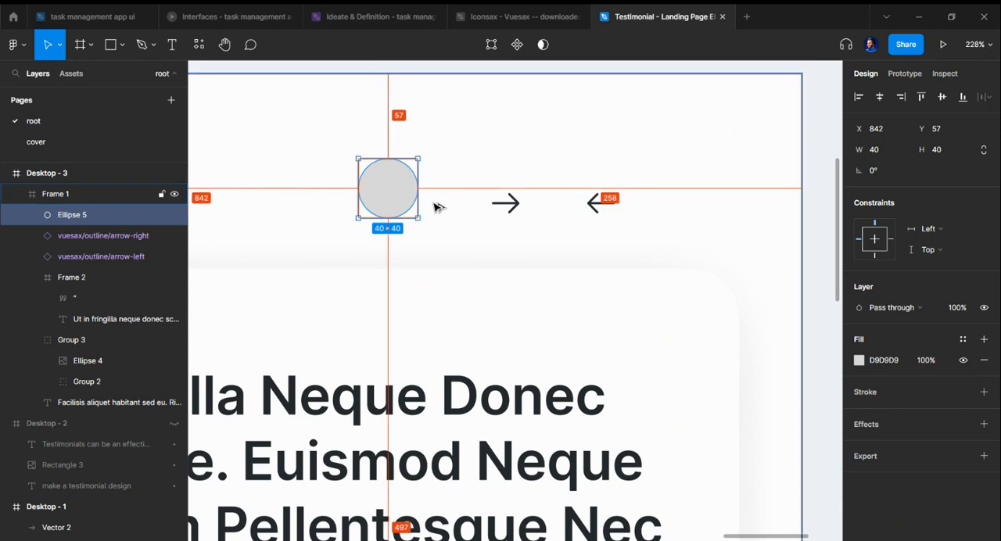
Step: Turn the circle into a mask group and add a duplicate circle inside it with masking turned off
key("ctrl+g")
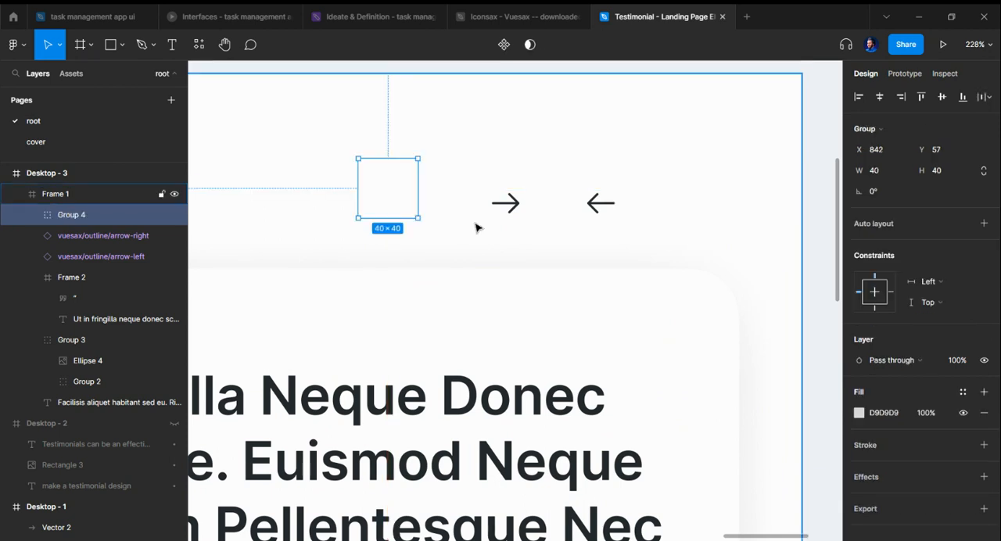
double_click(377, 201)
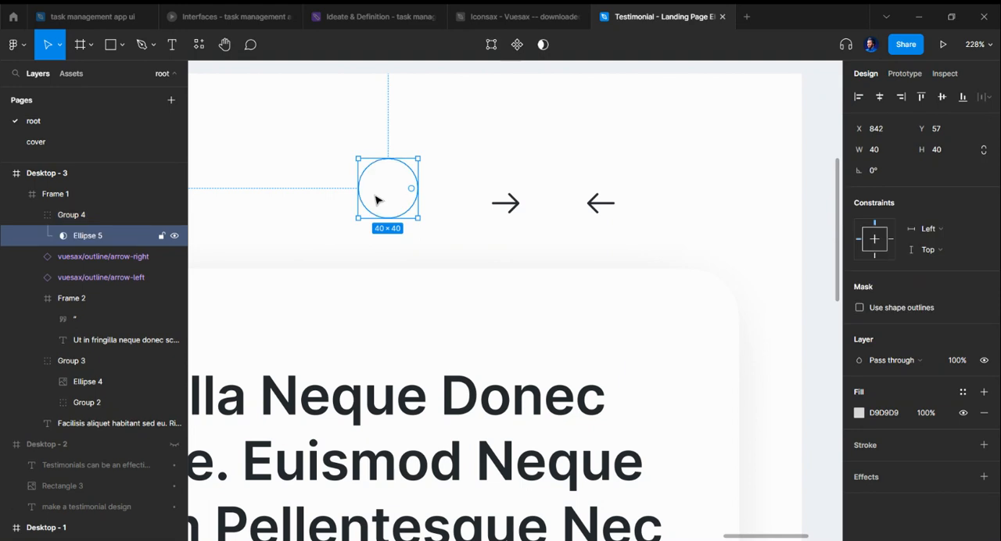
key("ctrl+d")
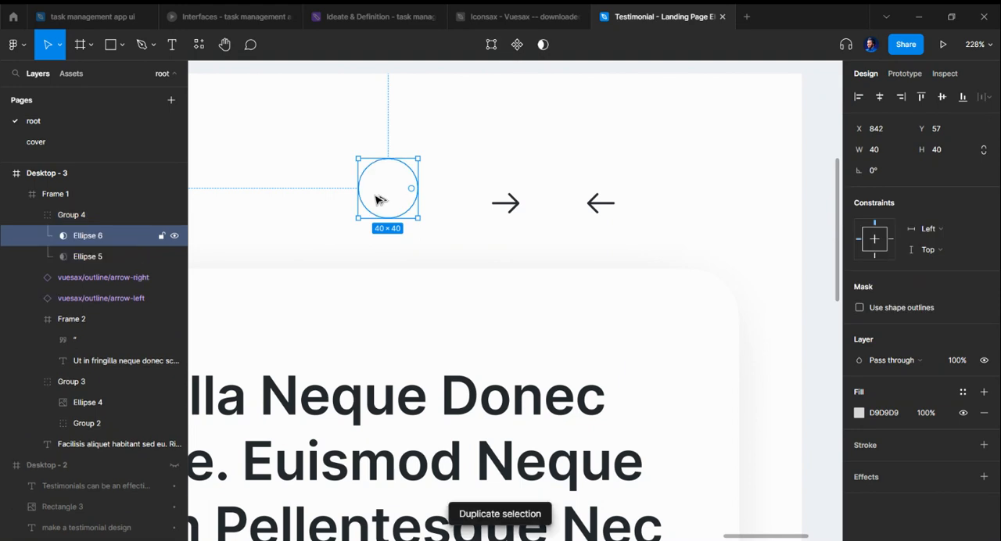
key("ctrl+alt+m")
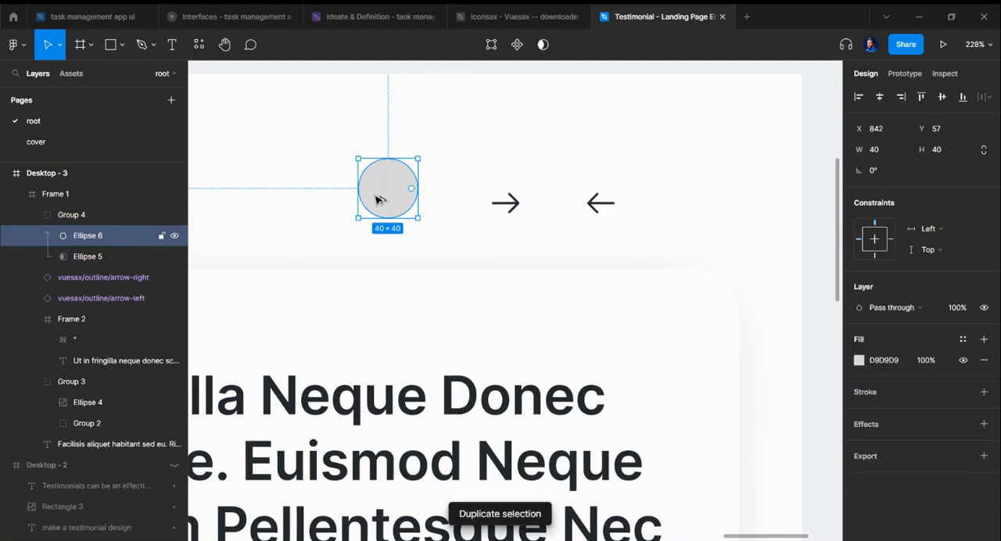
Step: Cut the loose arrow-right icon and paste it centred on the gray circle inside the mask group
left_click(507, 215)
key("Delete")
left_click(385, 204)
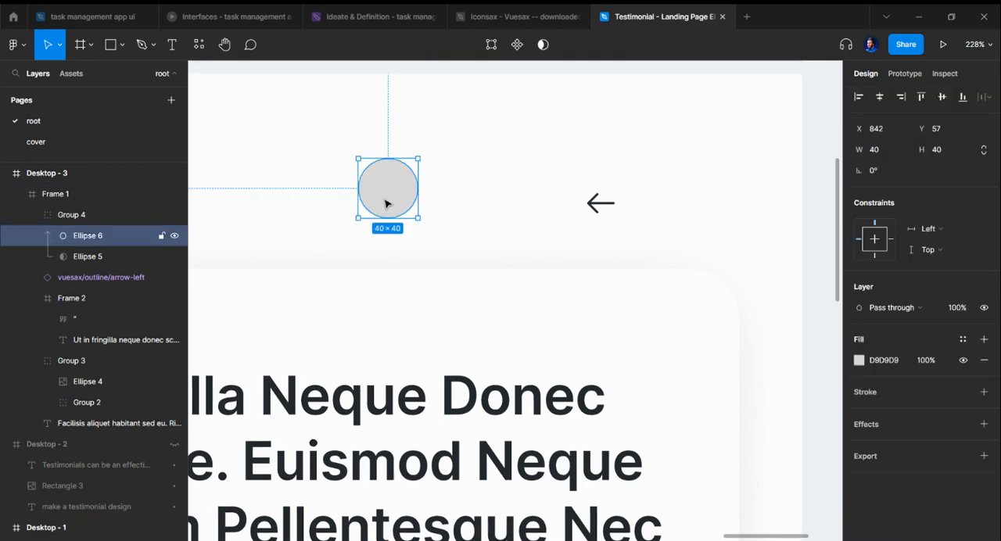
key("ctrl+v")
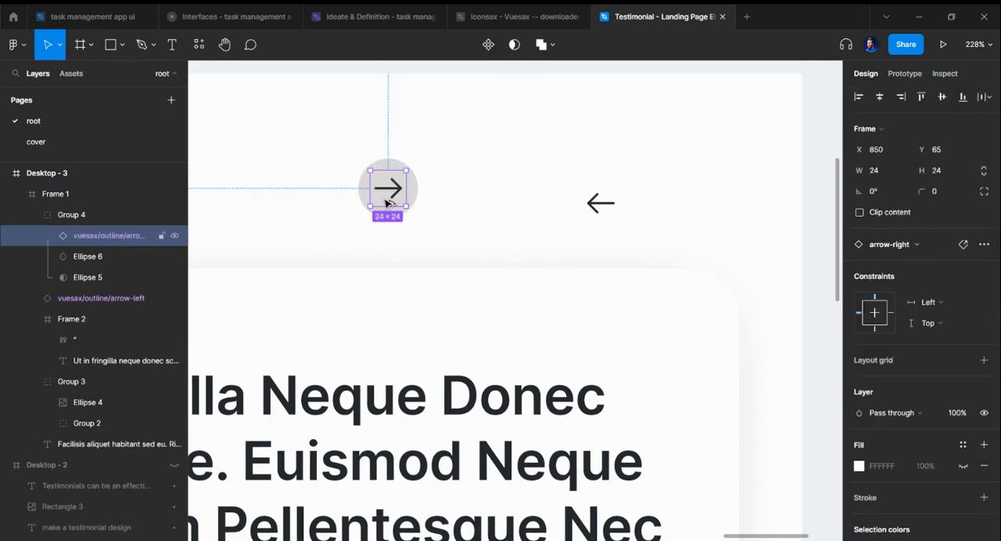
left_click(425, 207)
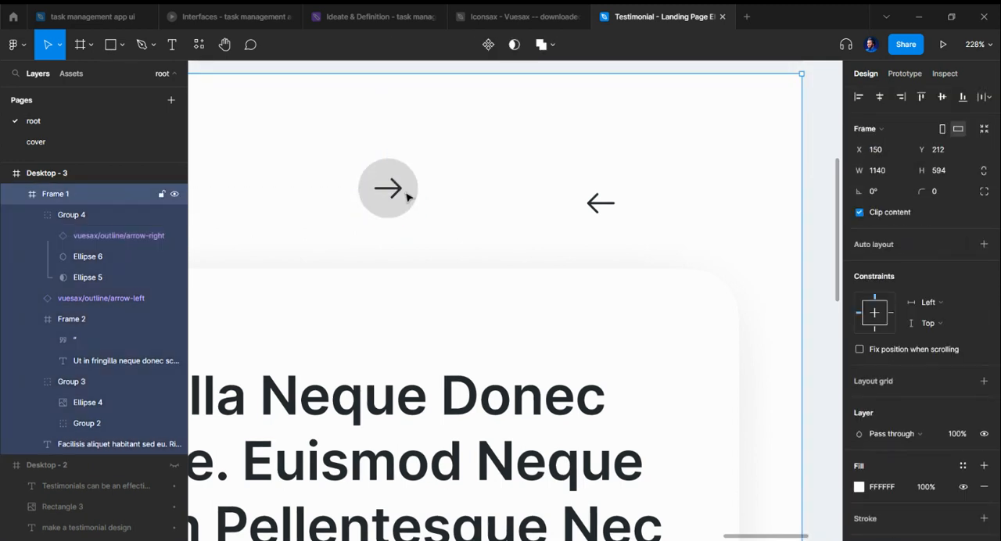
Step: Try the Background/light gray and Text Color/dark gray-100 color styles on the circle behind the right arrow
left_click(407, 198)
scroll(923, 328, "down", 3)
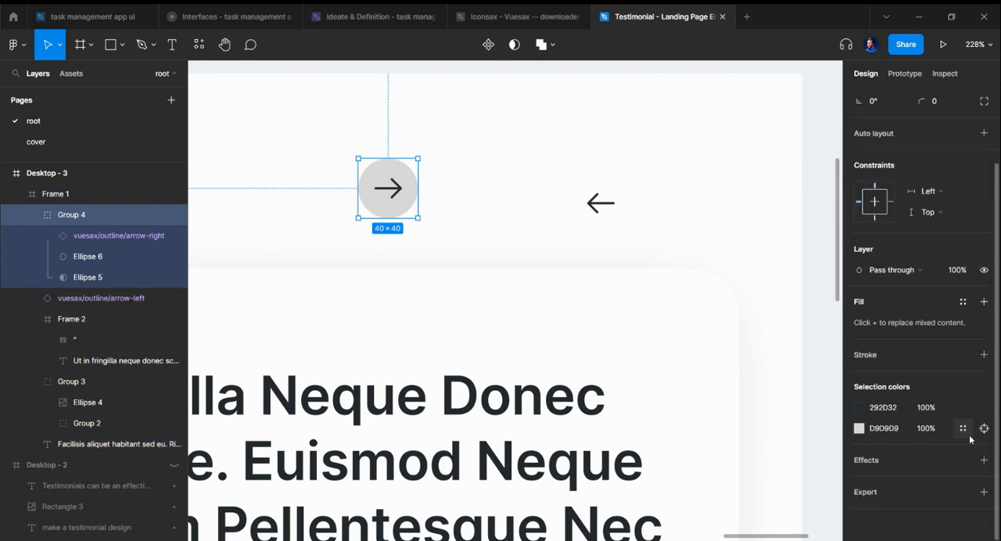
left_click(963, 429)
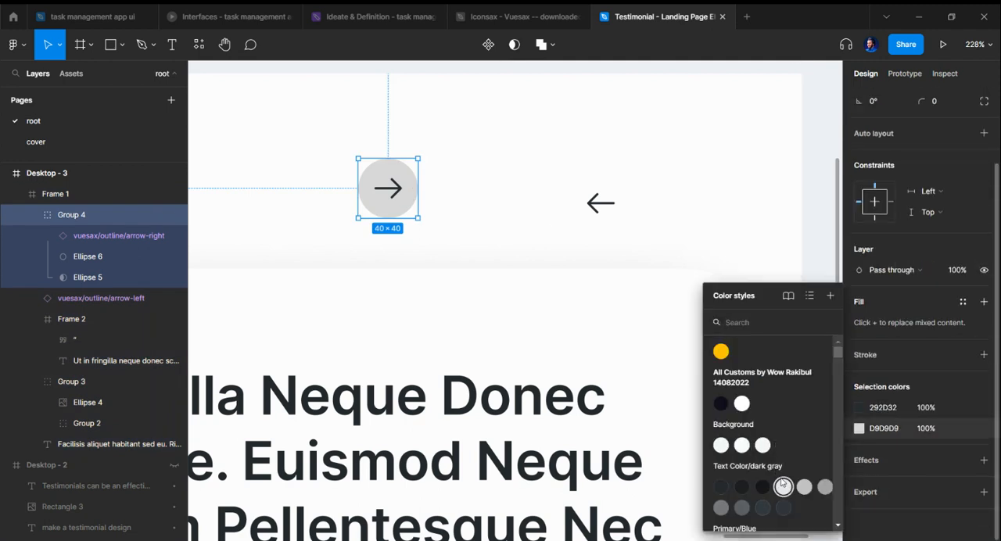
left_click(721, 445)
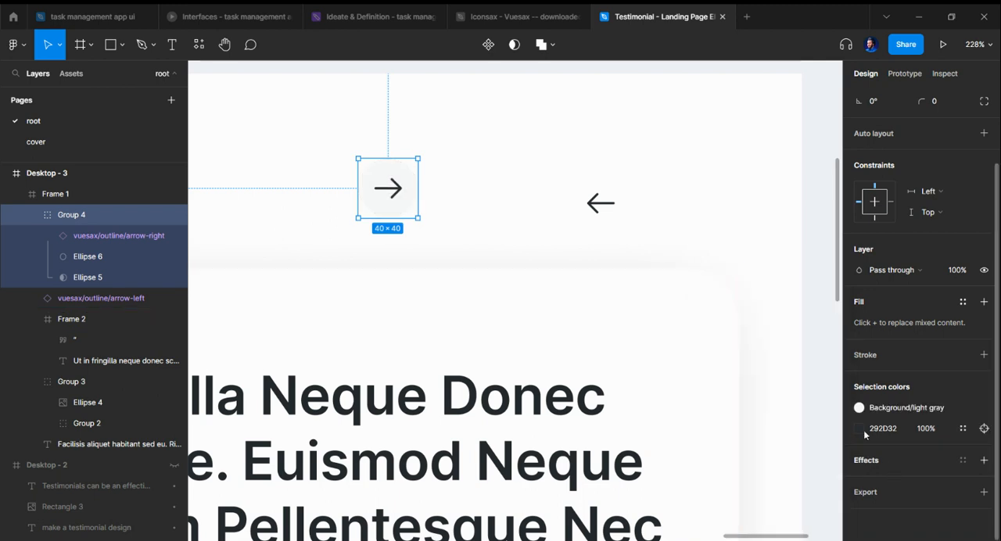
left_click(943, 407)
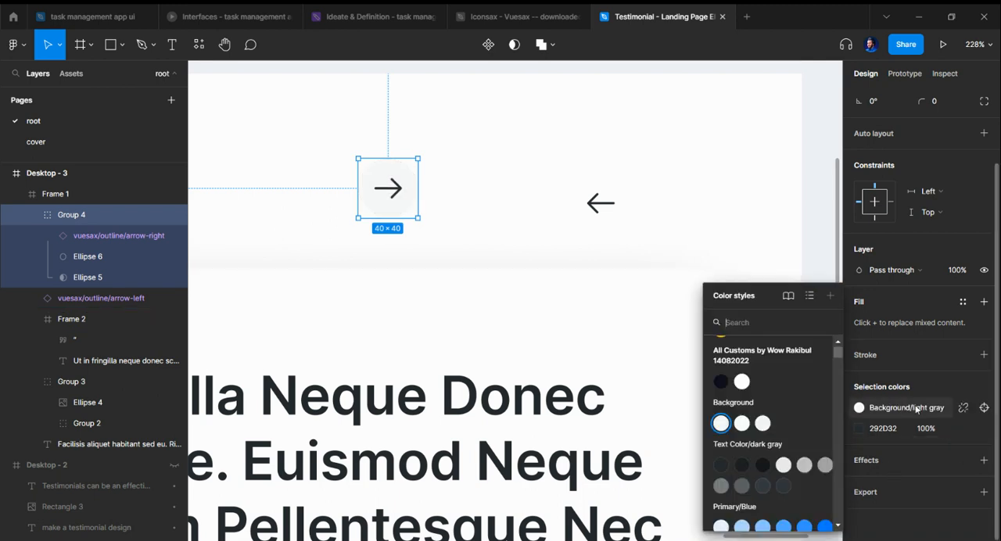
left_click(805, 466)
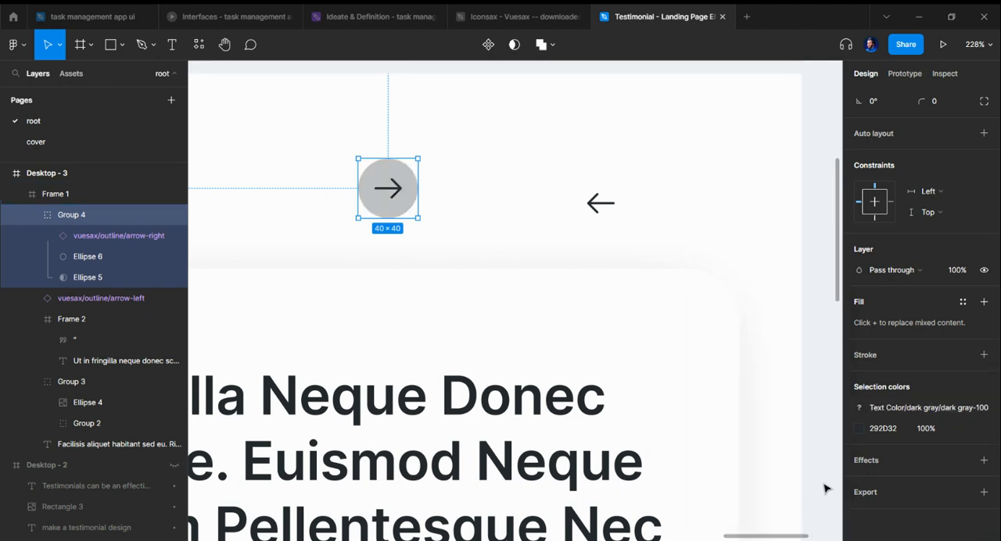
Step: Apply the Primary/Blue/blue-50 color style to the circle and Primary/Blue/blue-500 to its right arrow
left_click(900, 409)
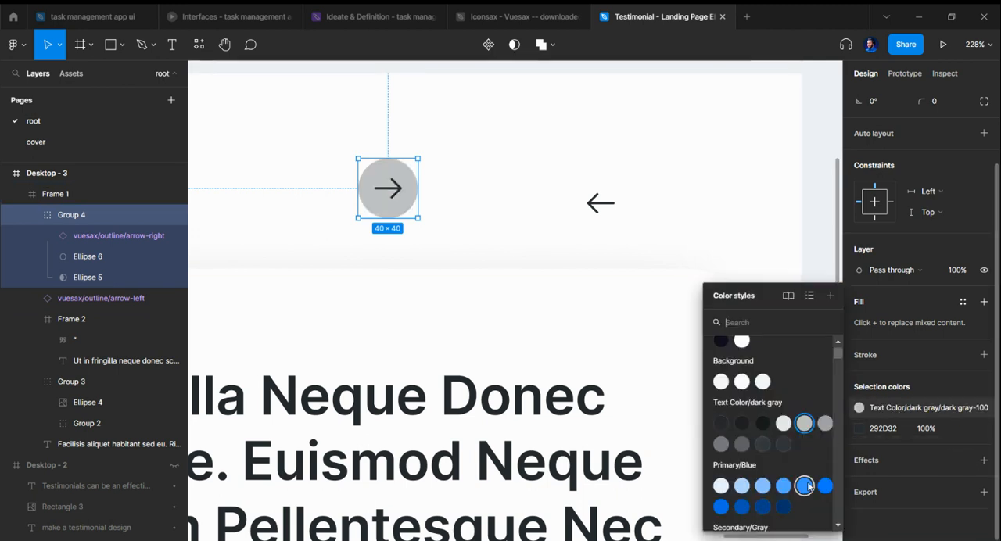
left_click(721, 486)
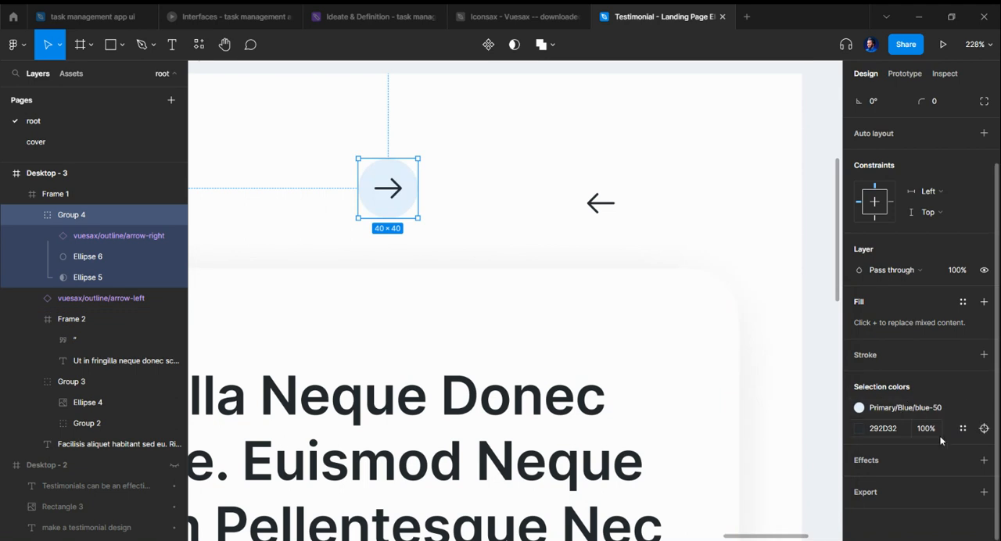
left_click(963, 429)
scroll(798, 455, "down", 3)
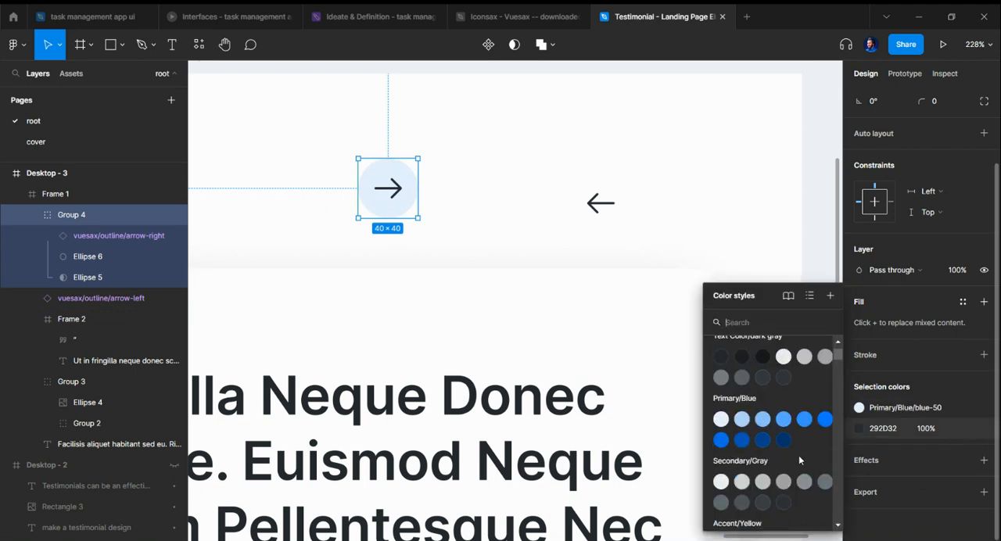
left_click(825, 420)
Step: Cut the loose arrow-left icon from the white frame
scroll(588, 250, "down", 1)
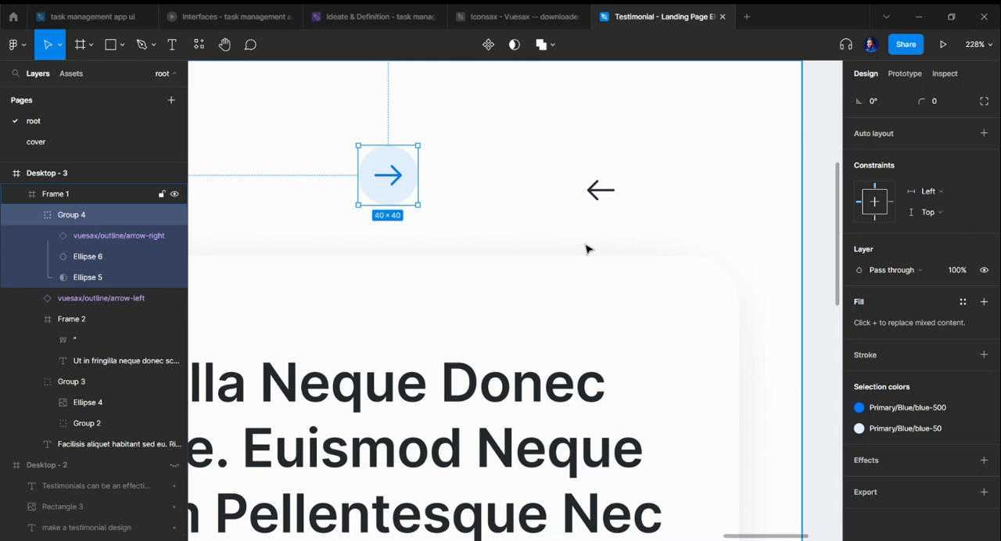
scroll(588, 248, "down", 3)
left_click(592, 210)
key("Delete")
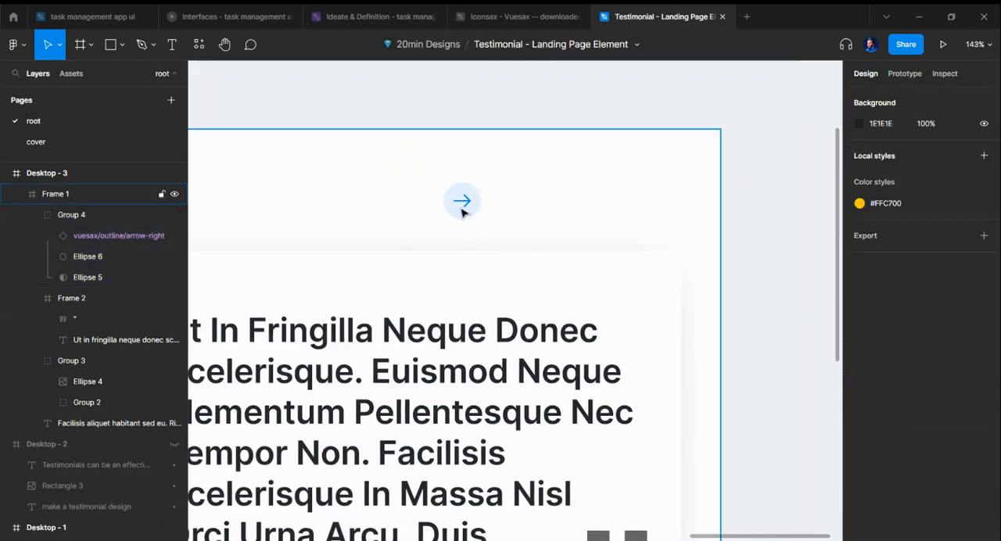
Step: Duplicate the circular arrow button about 55 px to its right and replace the copy's icon with the cut arrow-left icon
left_click(470, 206)
double_click(469, 208)
left_click(467, 203)
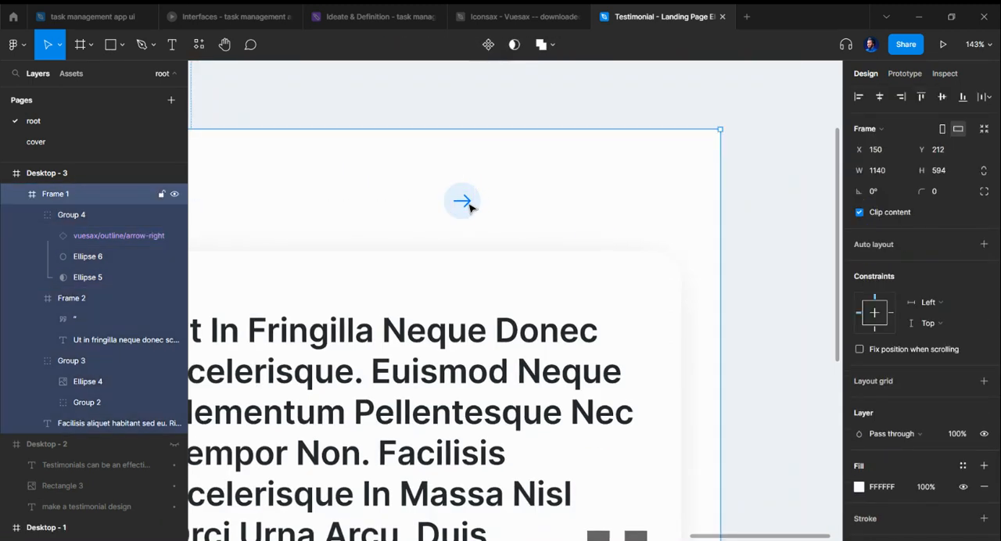
double_click(470, 206)
left_click_drag(467, 206, 516, 205)
double_click(516, 207)
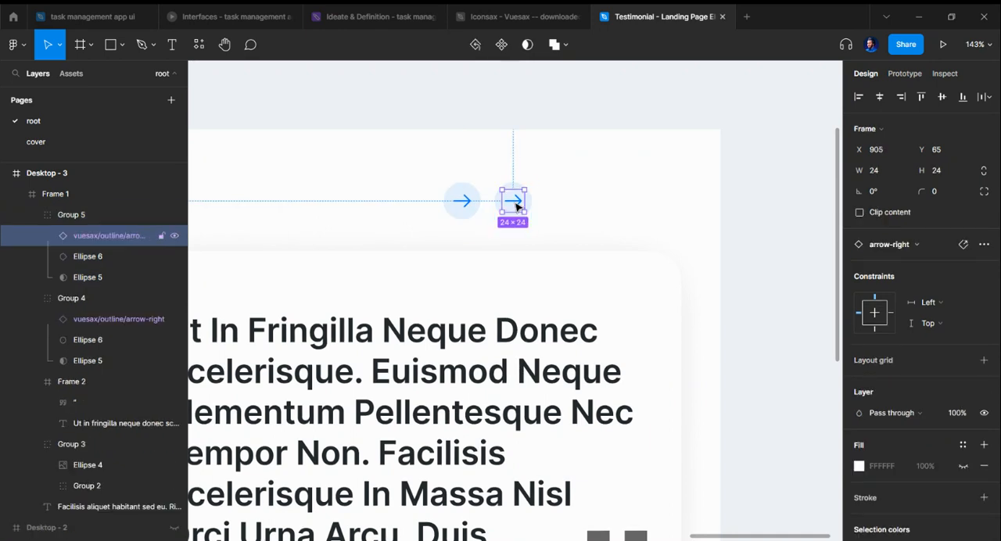
key("ctrl+shift+r")
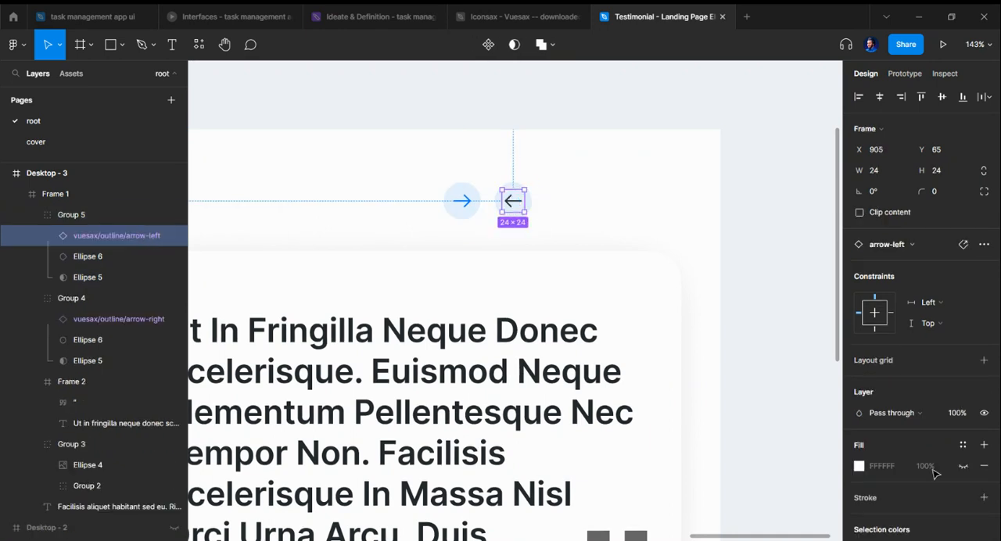
Step: Apply the Primary/Blue/blue-500 color style to the left arrow in the duplicated circular button
left_click(961, 445)
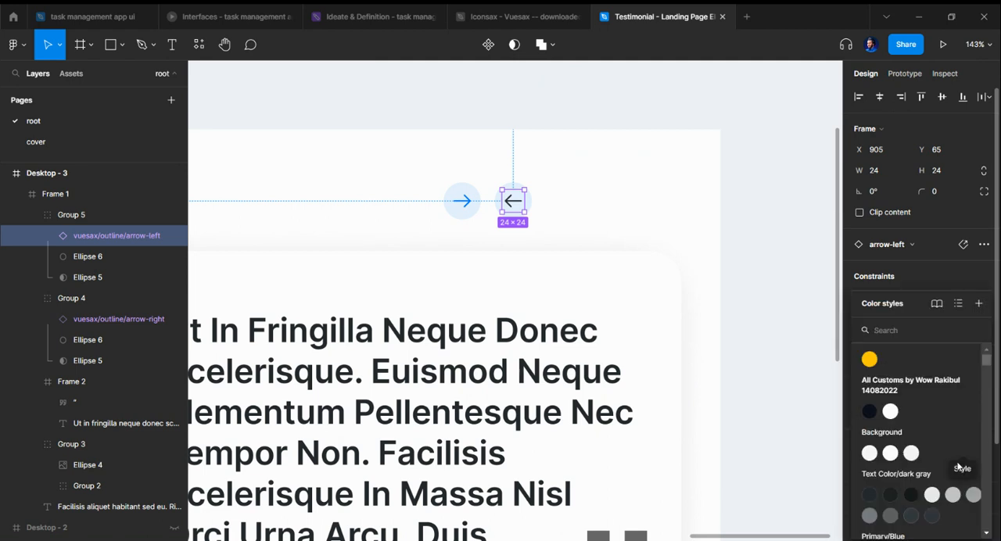
left_click(759, 375)
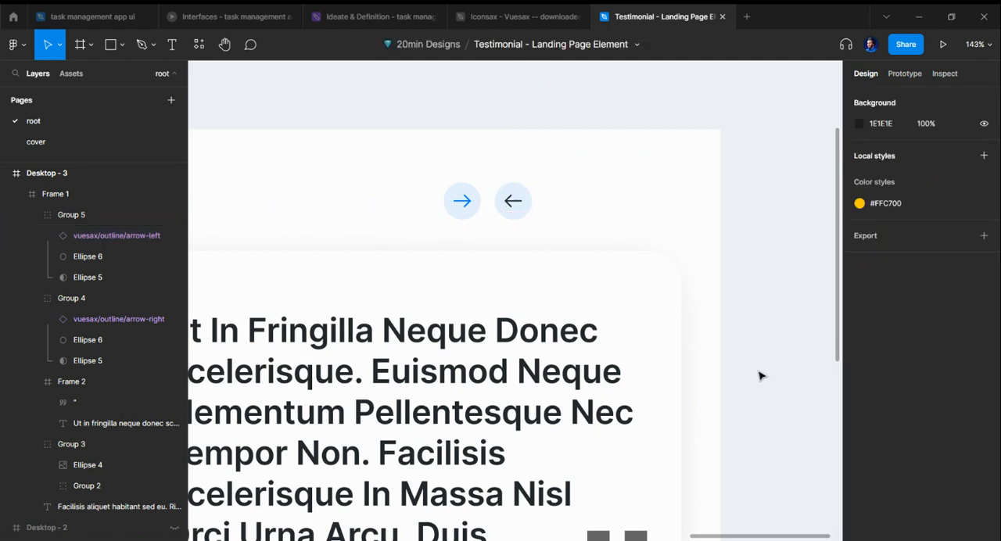
left_click(512, 204)
scroll(923, 352, "down", 2)
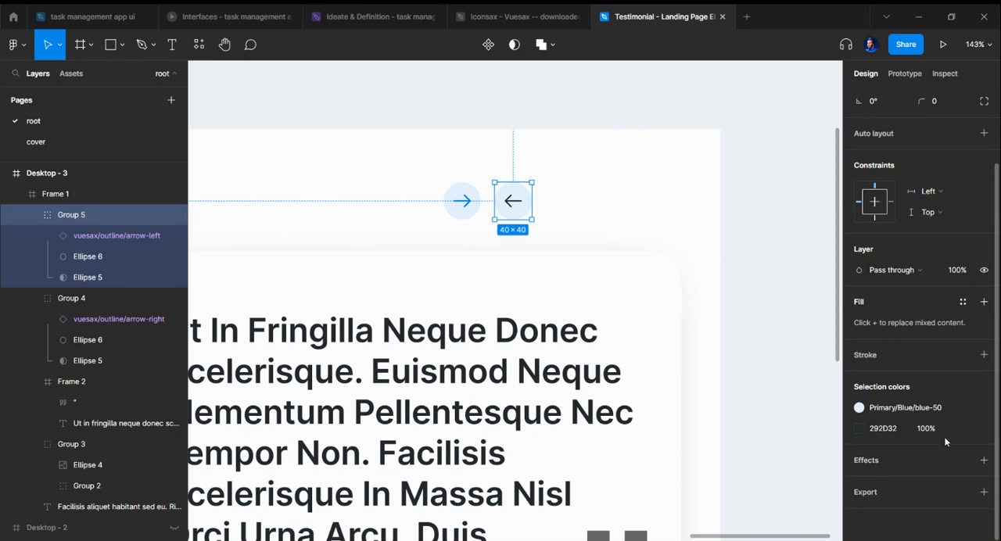
left_click(959, 432)
scroll(782, 477, "down", 2)
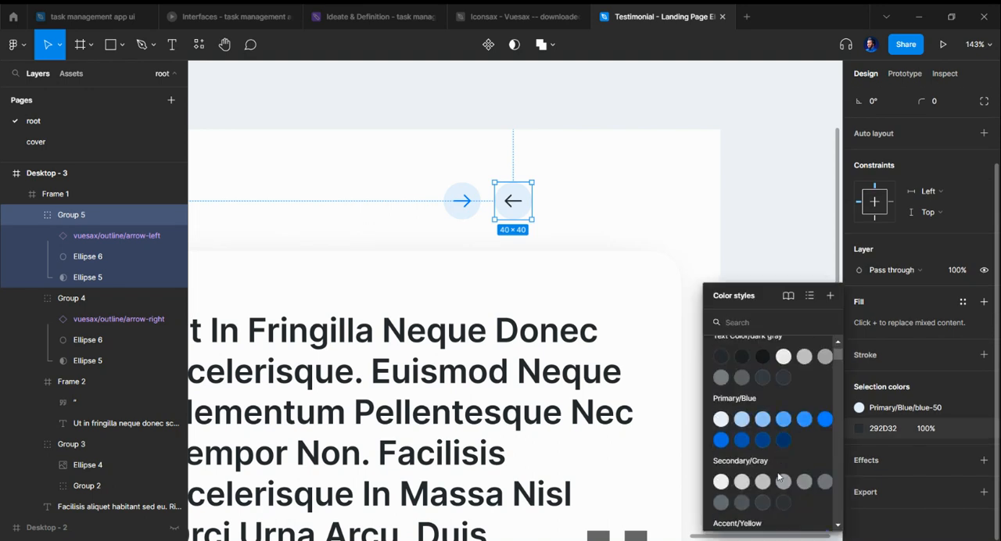
left_click(829, 420)
left_click(698, 213)
Step: Reorder the circular buttons so the left arrow precedes the right arrow, 15 px apart, above the quote card's upper-right corner
scroll(682, 231, "left", 1)
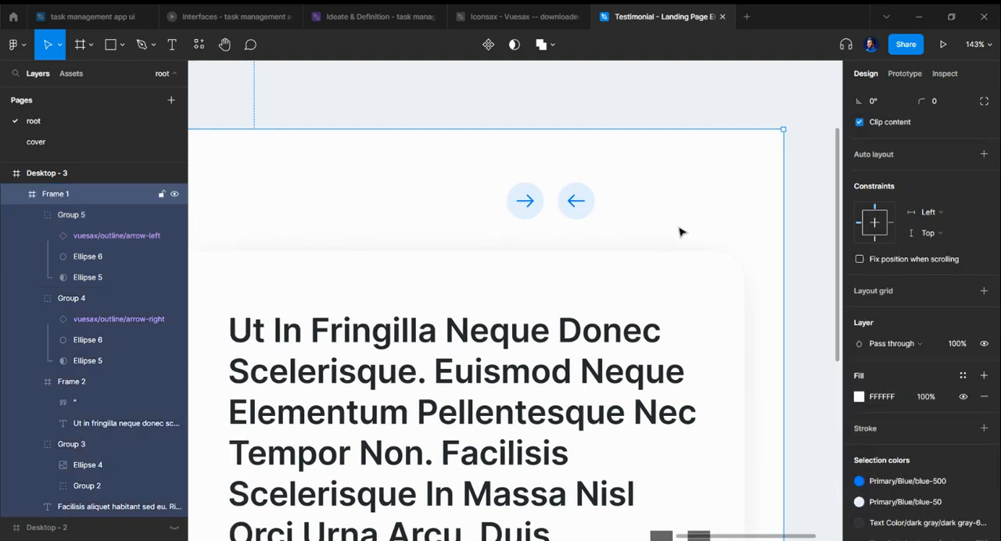
scroll(675, 234, "down", 1)
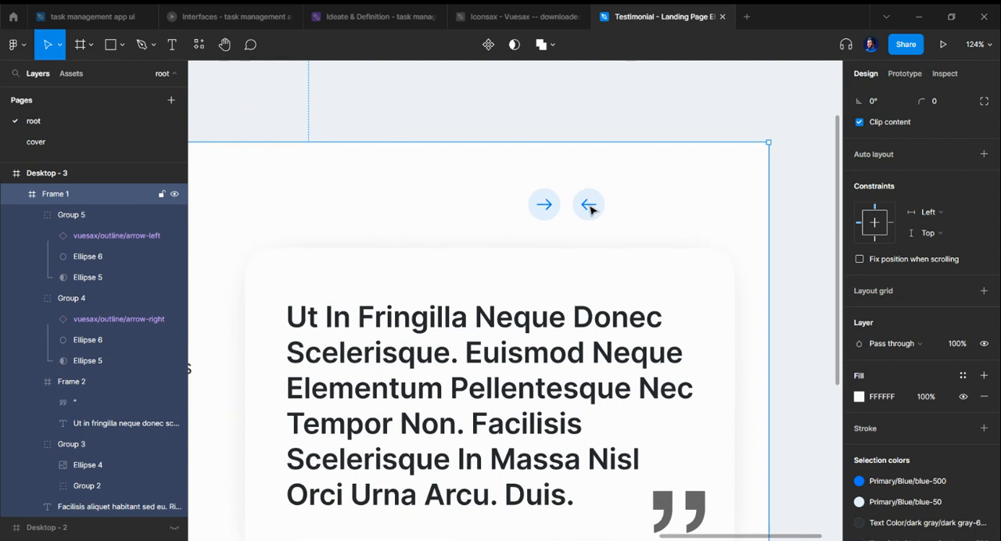
left_click(591, 209)
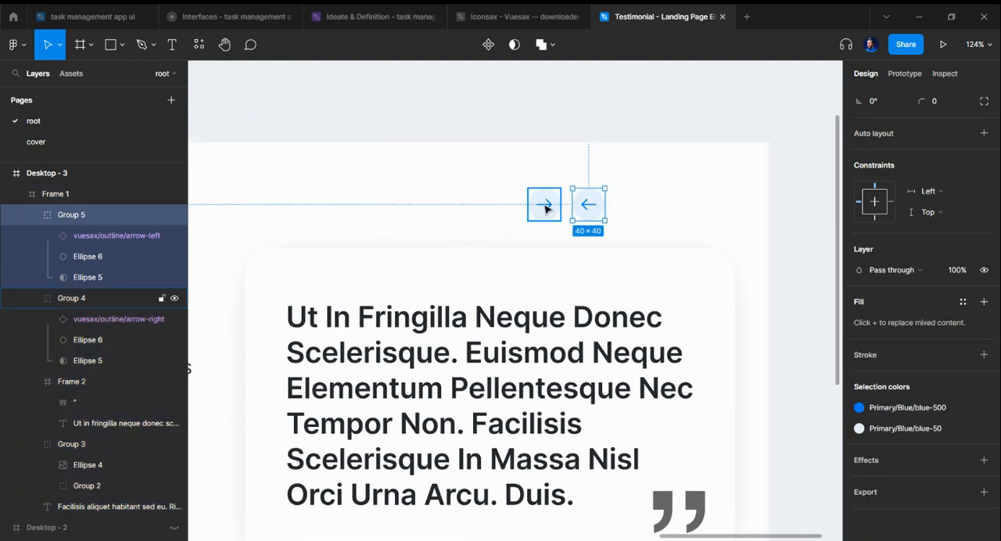
left_click(546, 208, "shift")
left_click_drag(588, 212, 710, 212)
key("ctrl+z")
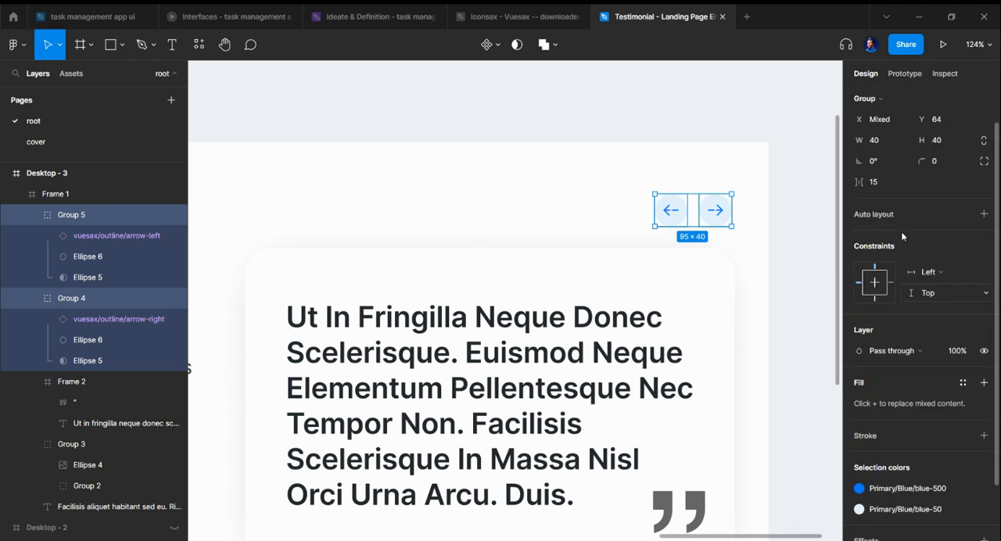
Step: Widen the gap between the two arrow buttons to about 40 px and align the pair with the quote card's right edge
left_click_drag(887, 220, 907, 220)
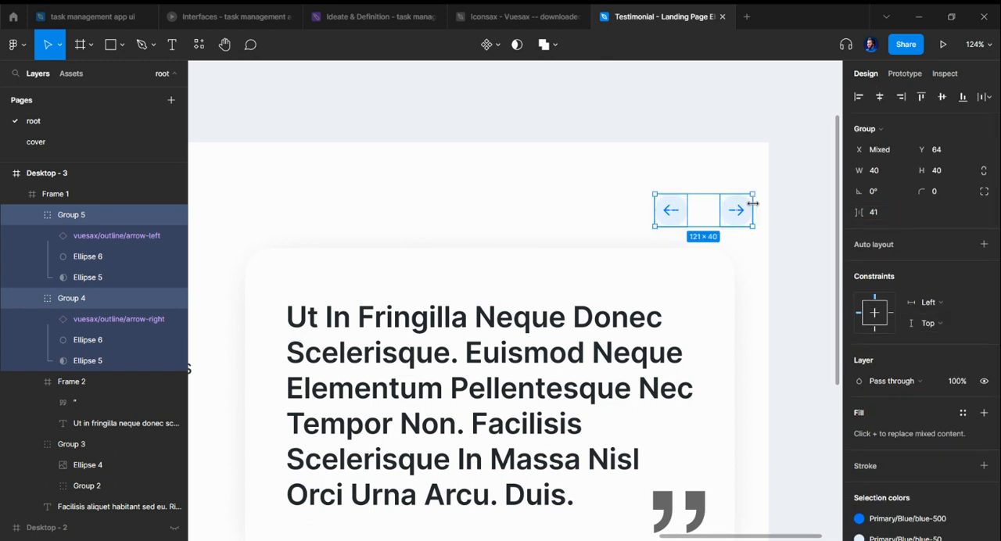
mouse_move(731, 222)
left_mouse_down()
mouse_move(702, 216)
mouse_move(713, 220)
left_mouse_up()
left_click(787, 226)
Step: Examine the whole testimonial section, checking the arrow buttons' spacing and alignment against the quote card and review text
scroll(764, 232, "down", 4)
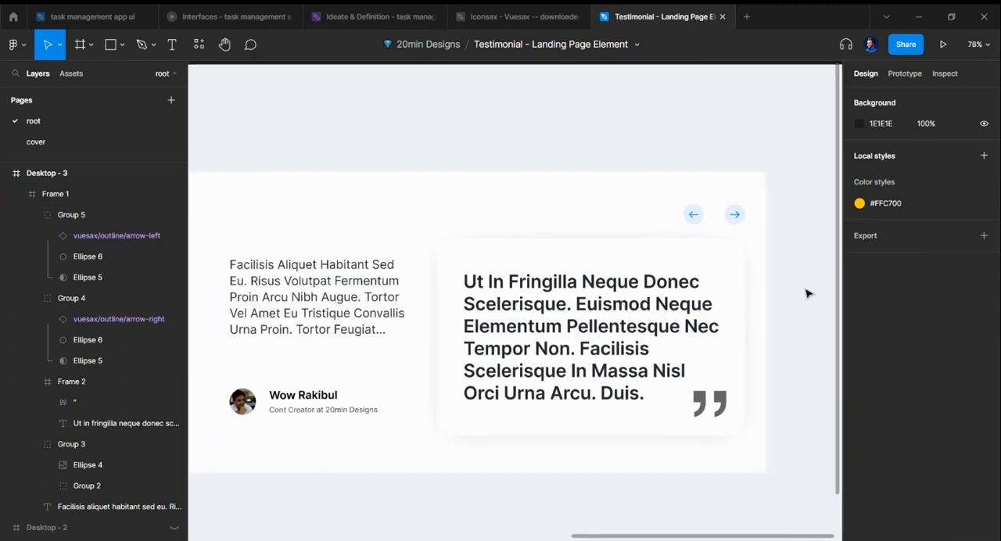
scroll(769, 283, "down", 2)
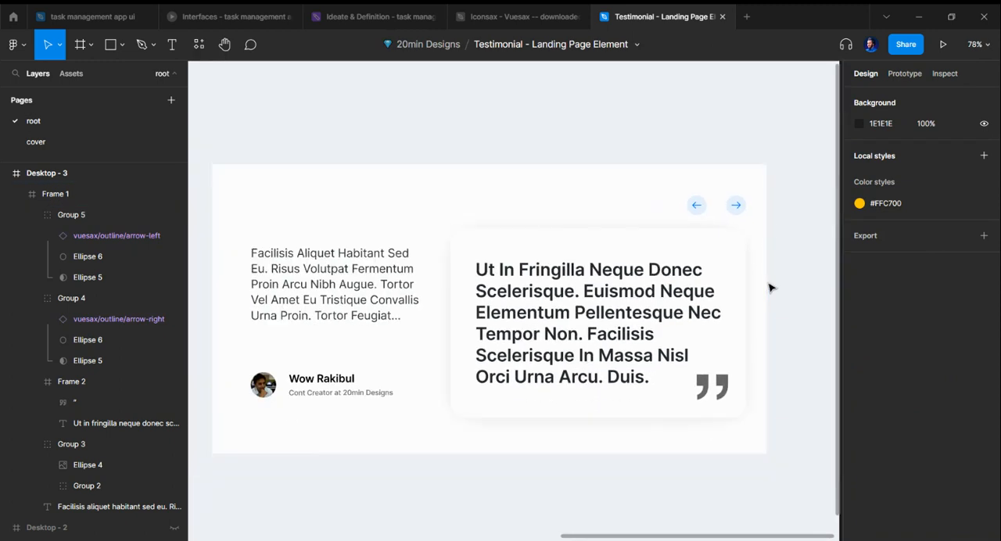
scroll(768, 286, "down", 3)
scroll(782, 305, "up", 3)
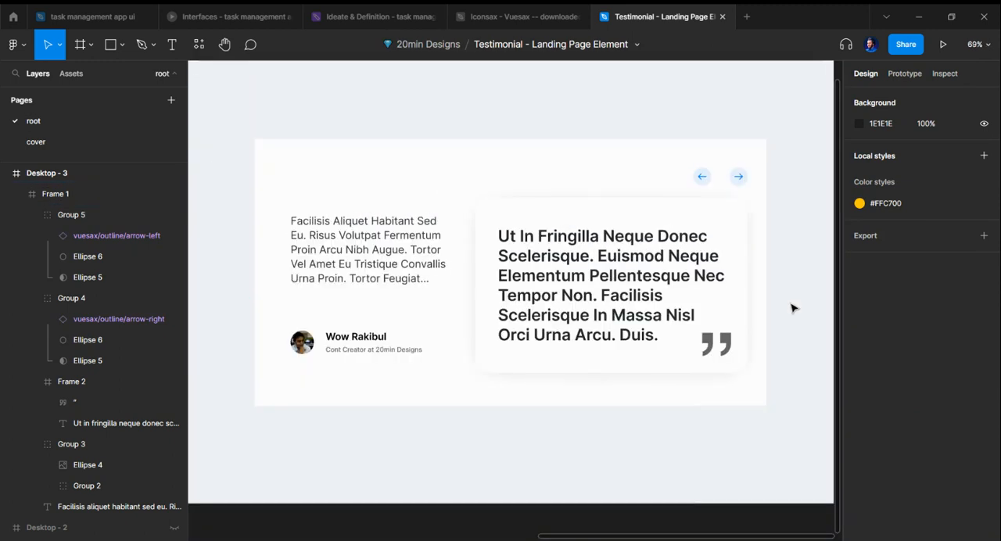
left_click(743, 186)
left_click(799, 221)
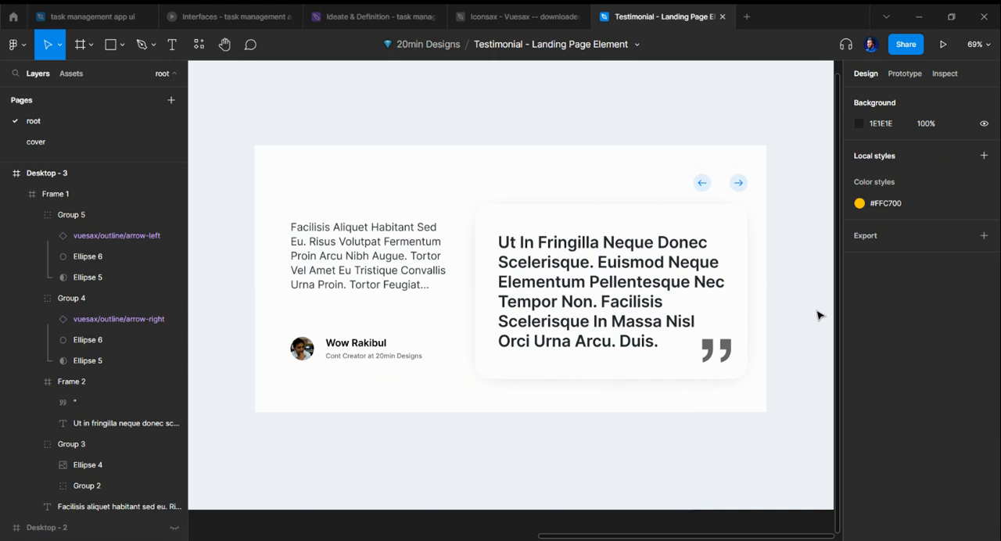
scroll(822, 309, "up", 3)
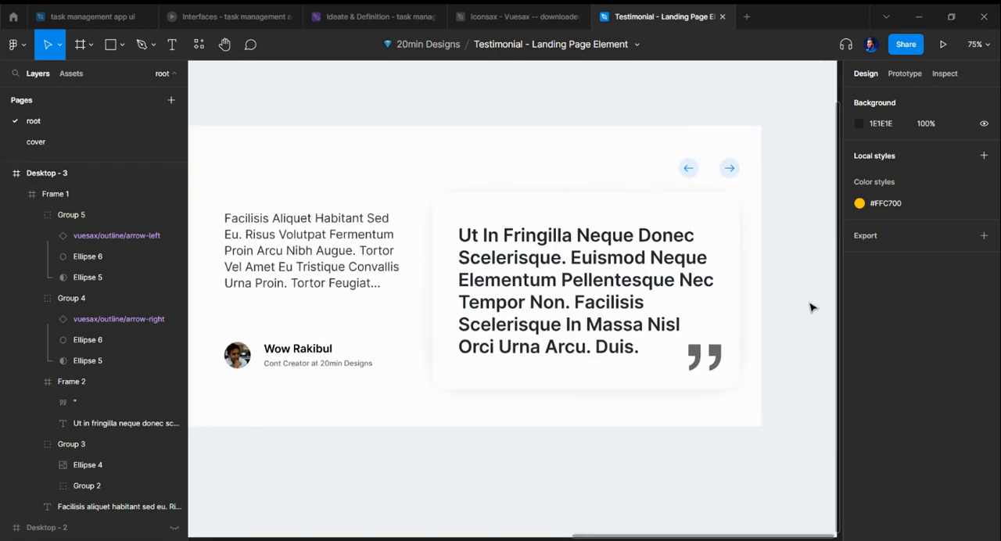
scroll(809, 308, "up", 1)
scroll(809, 308, "left", 1)
scroll(809, 308, "right", 1)
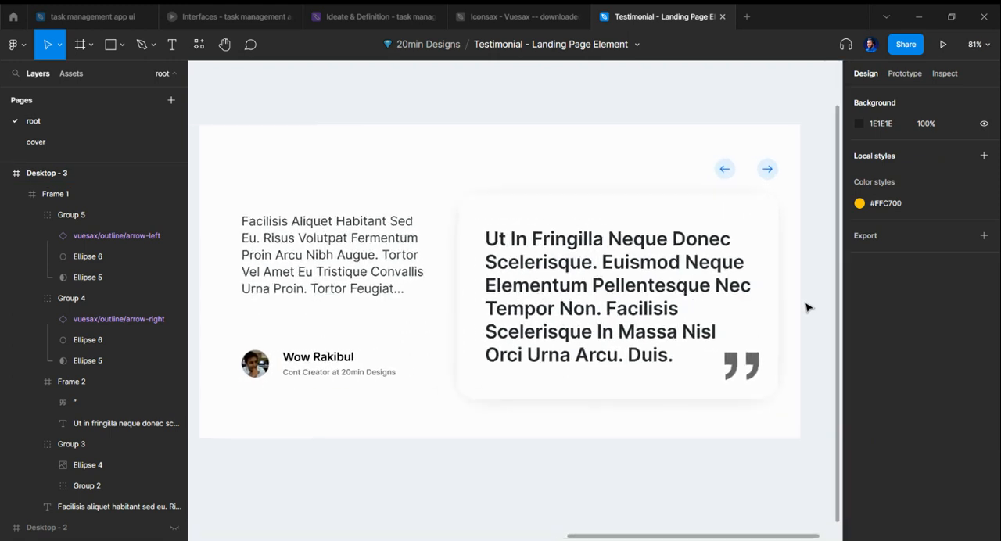
scroll(809, 308, "left", 1)
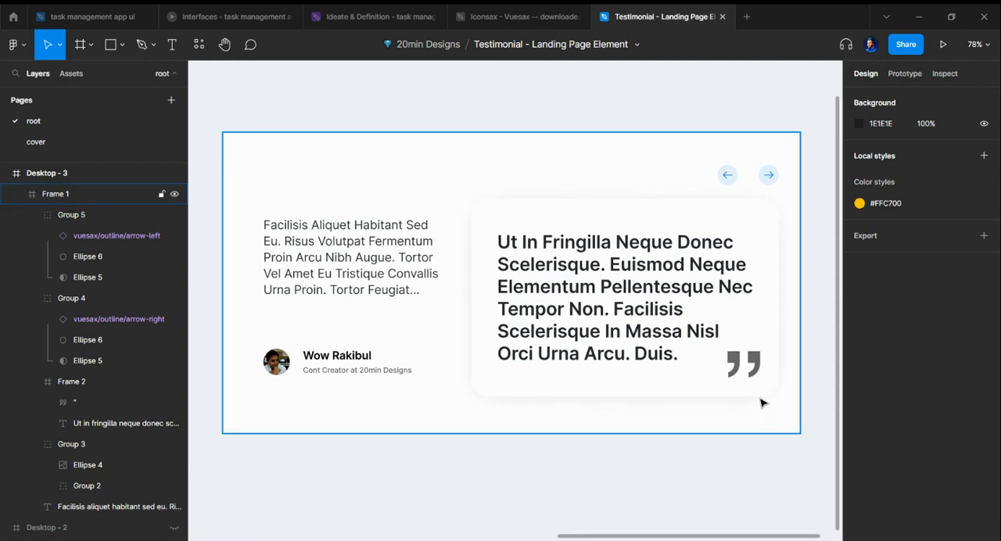